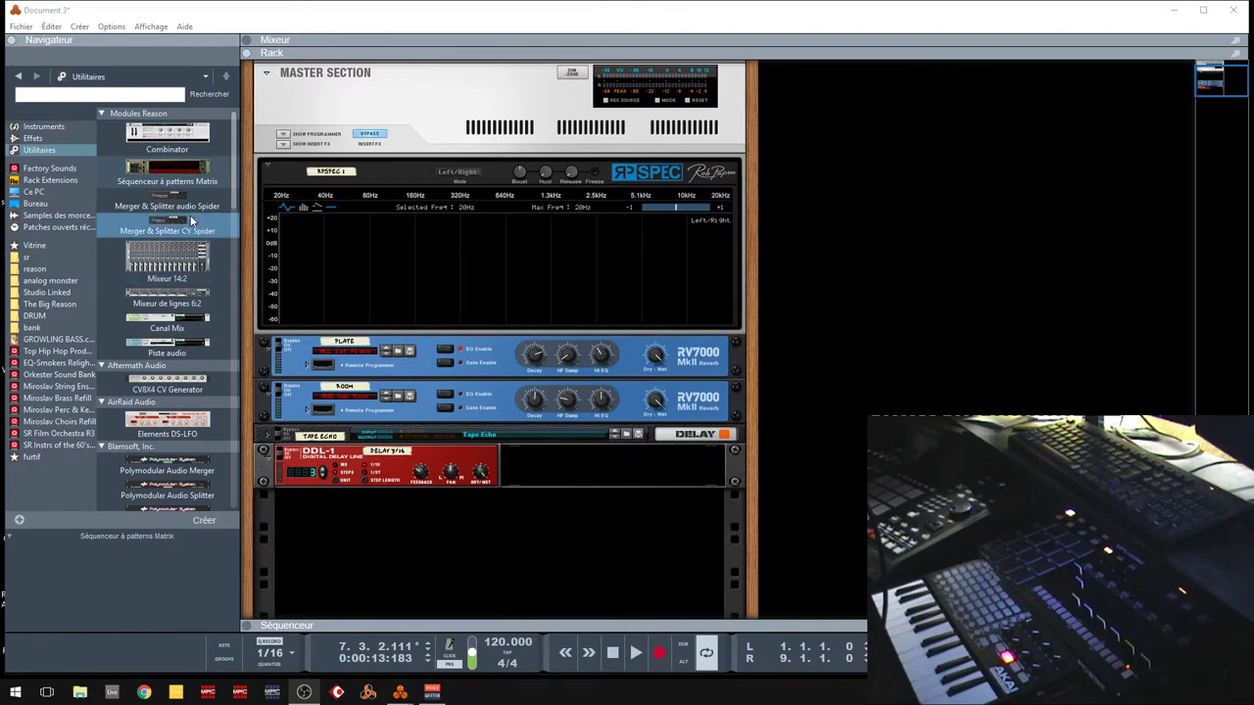
drag(232, 157, 238, 183)
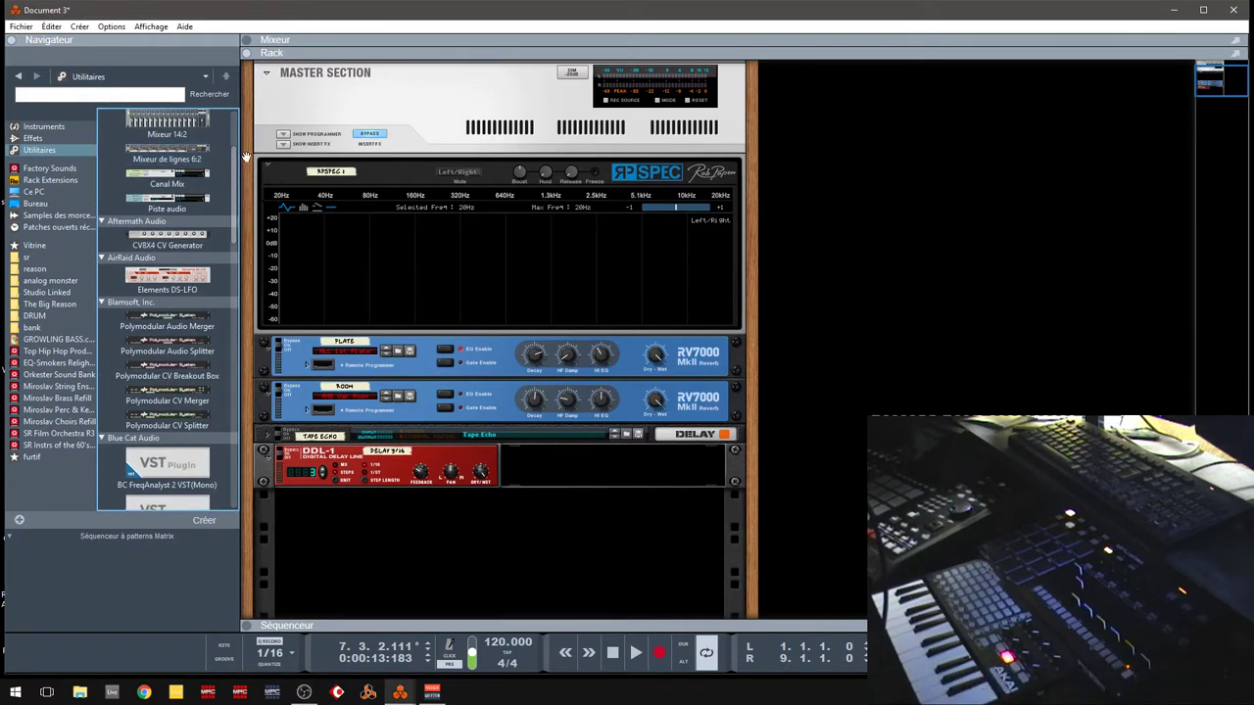
drag(238, 183, 233, 144)
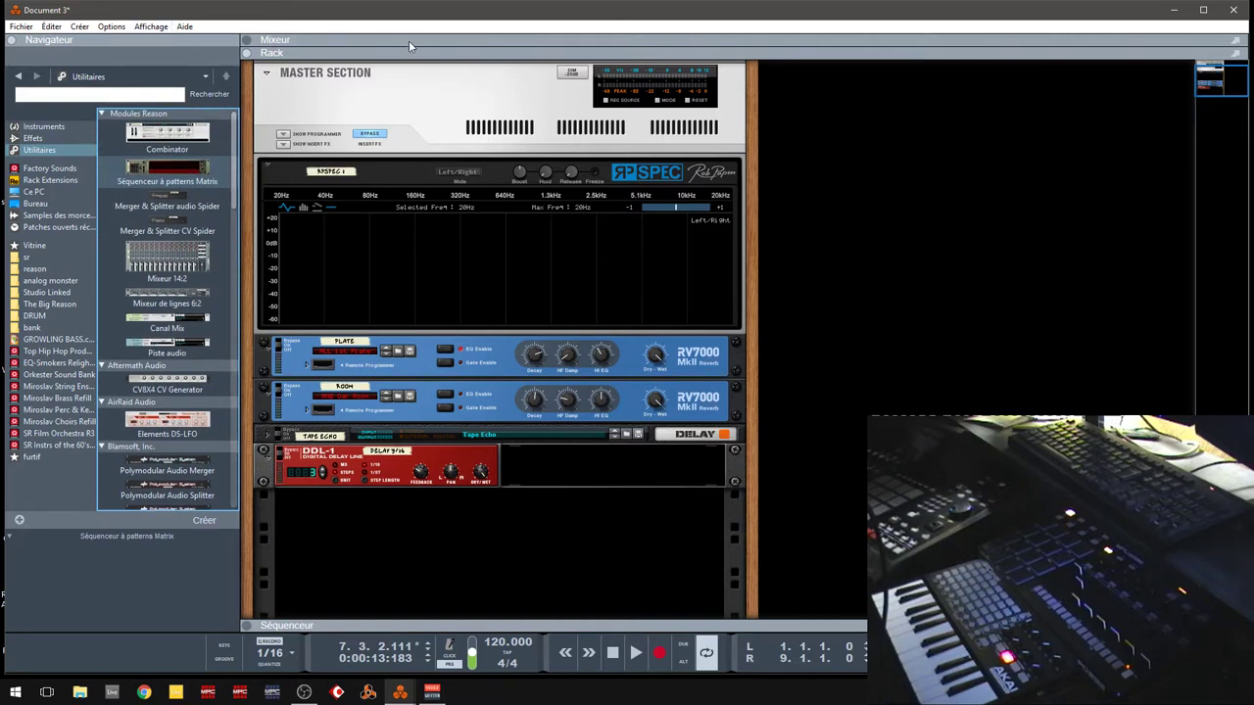
drag(1232, 90, 1232, 73)
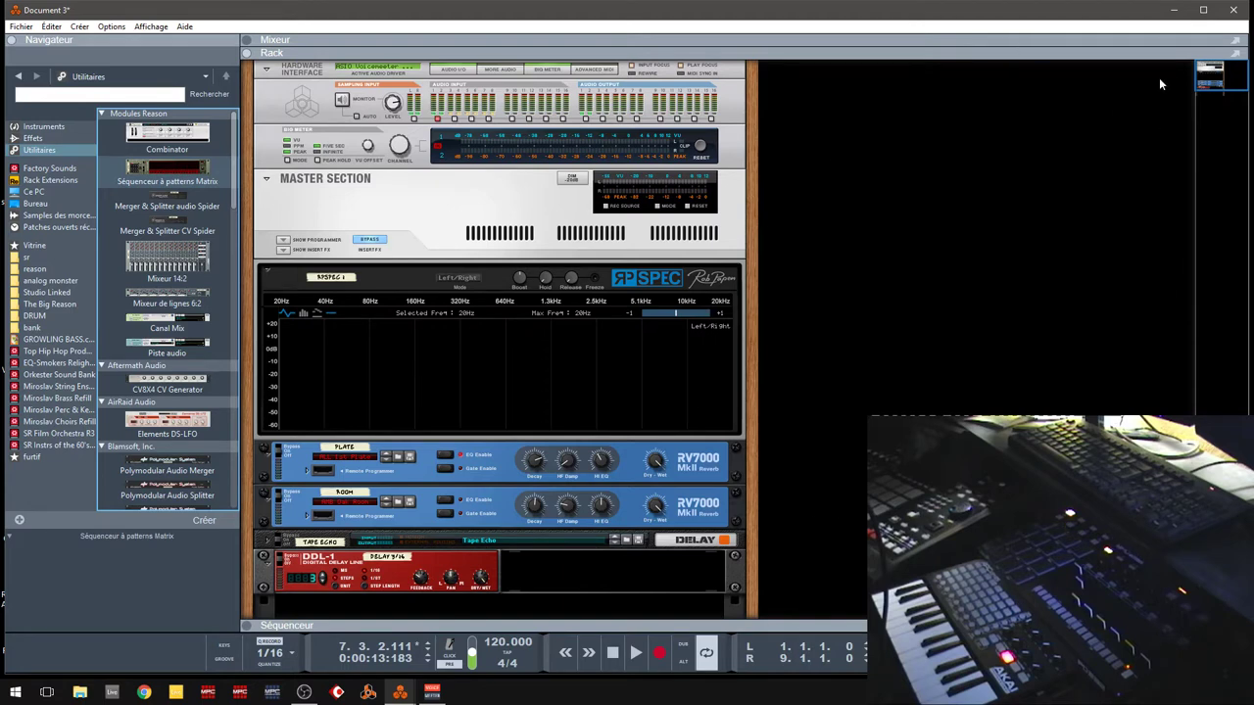
Step: Switch to the teste beta4.ree song, collapse its mixer and show the instrument devices in the rack
click(400, 693)
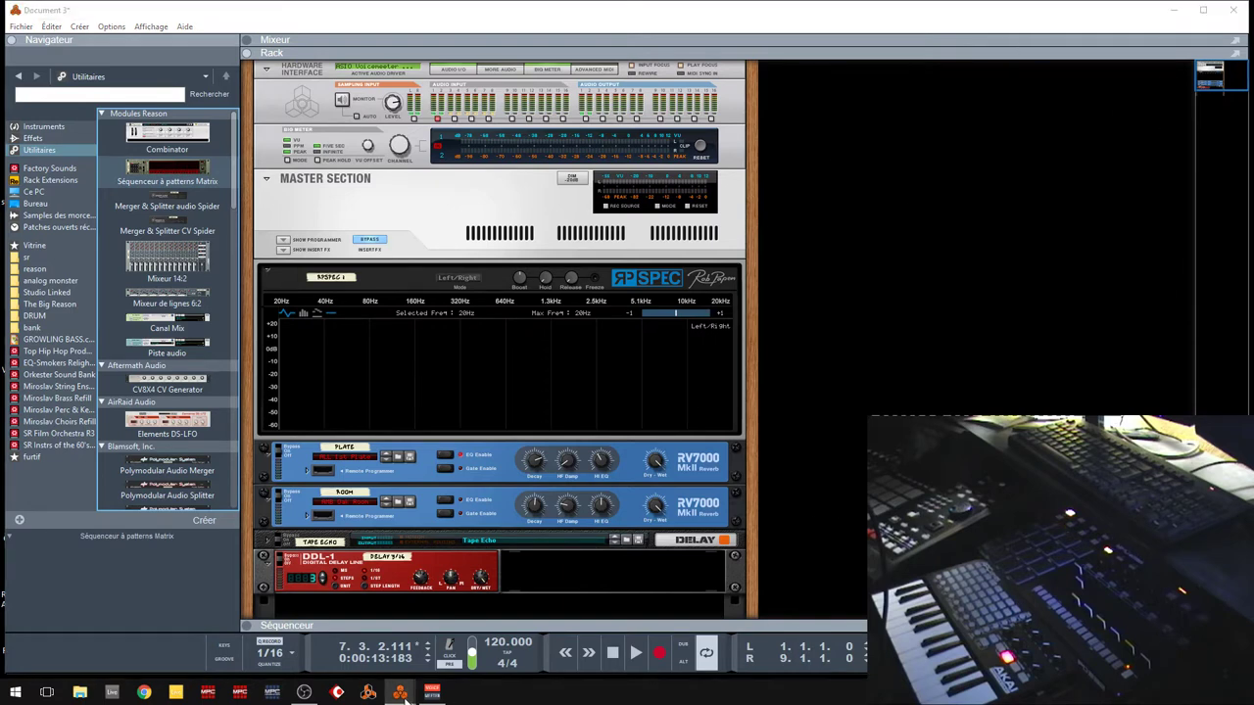
click(450, 604)
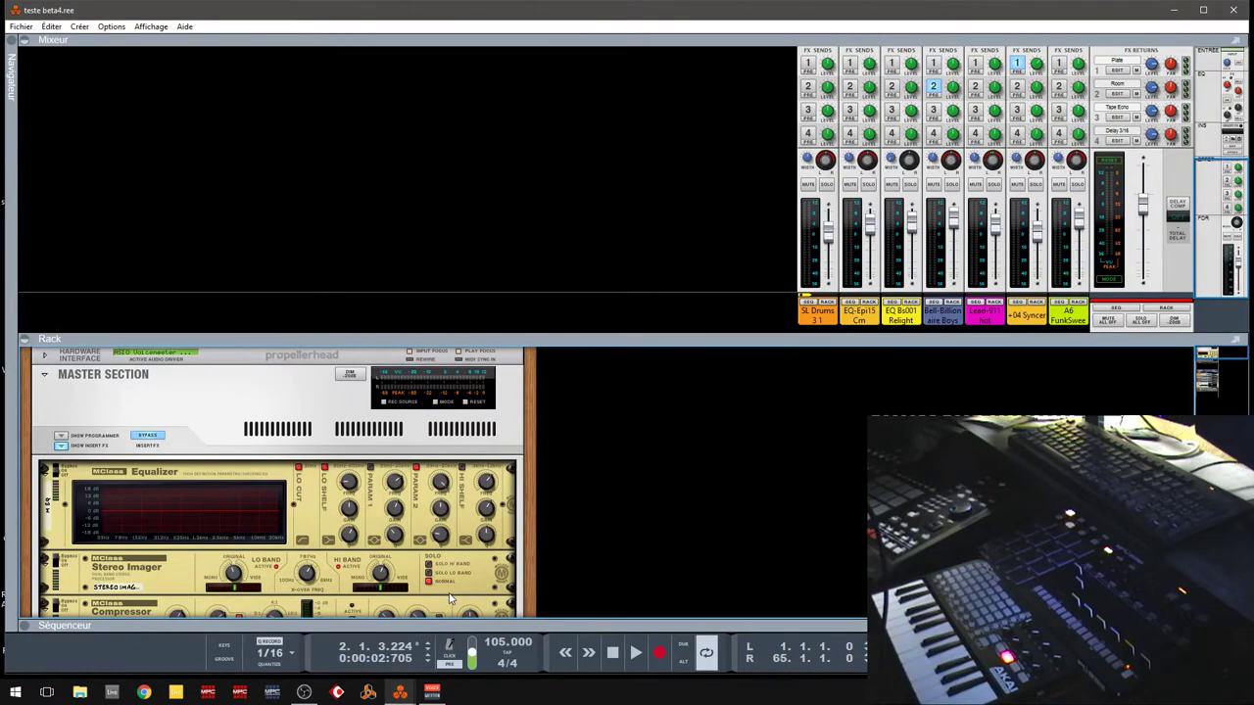
mouse_move(1210, 200)
mouse_down()
mouse_move(1205, 176)
mouse_move(1195, 218)
mouse_up()
click(23, 39)
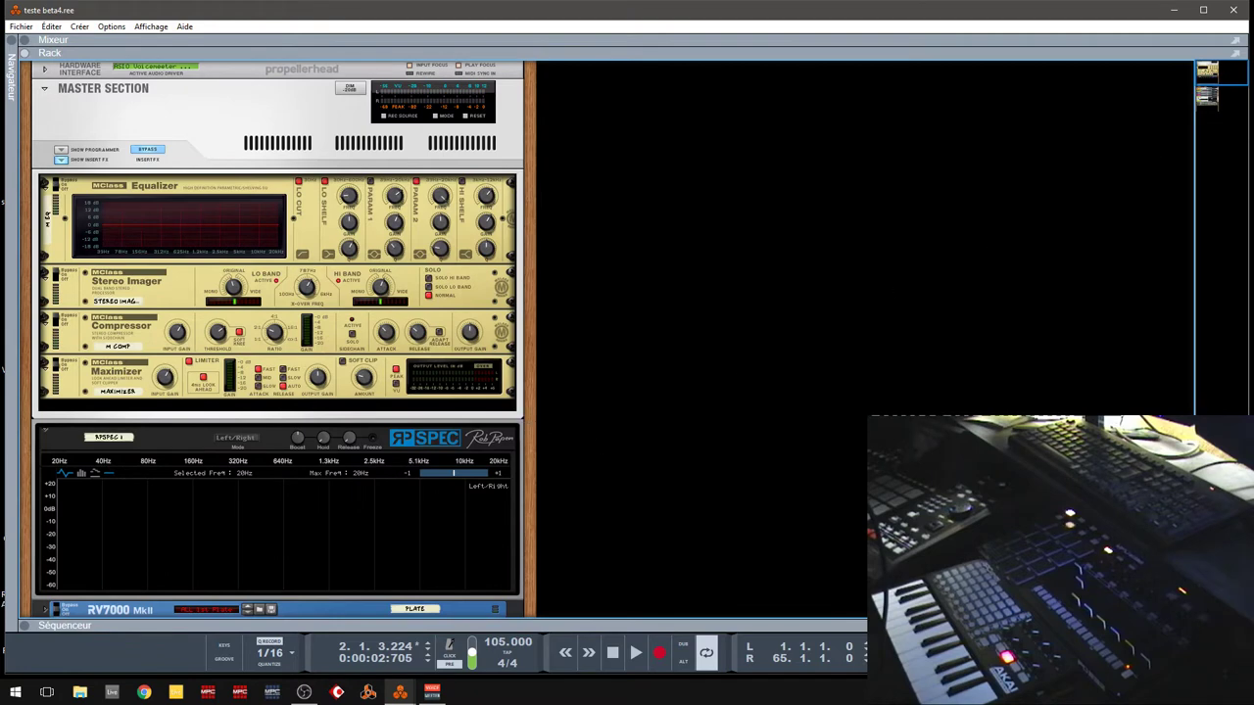
drag(1198, 66, 1208, 95)
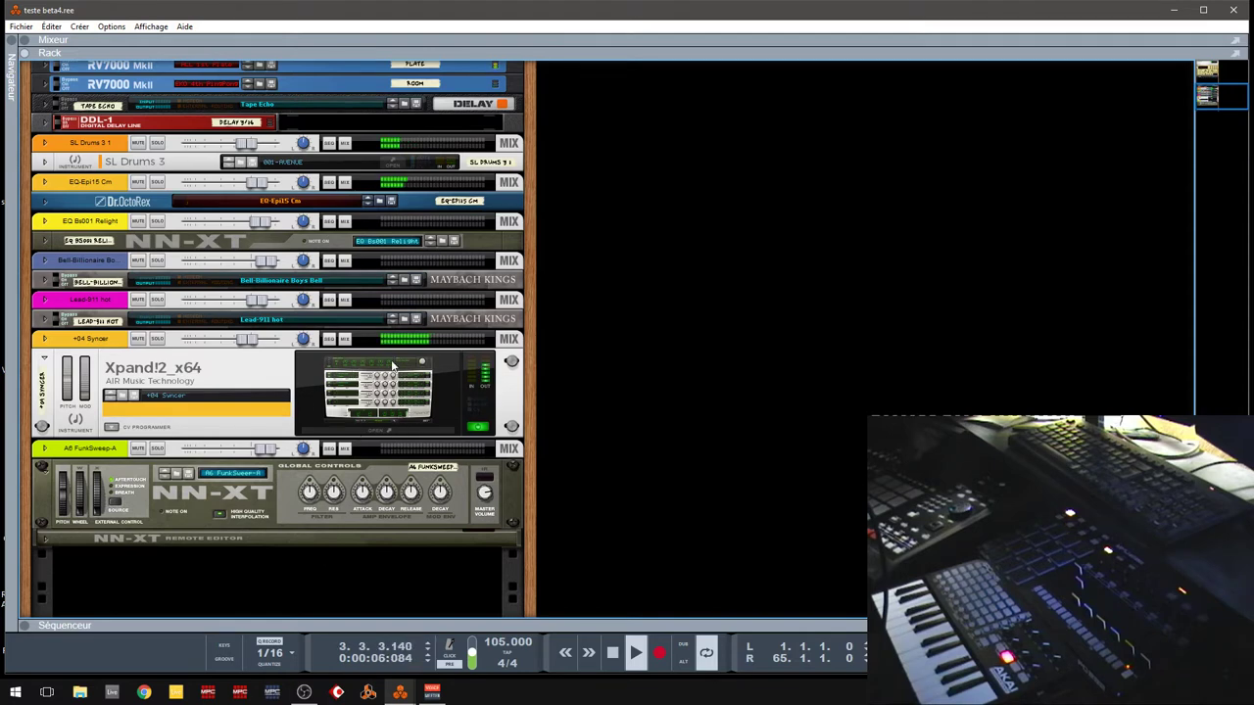
Step: Unfold the SL Drums 3 device and examine the plug-in windows of SL Drums 3 and Xpand!2_x64
click(42, 162)
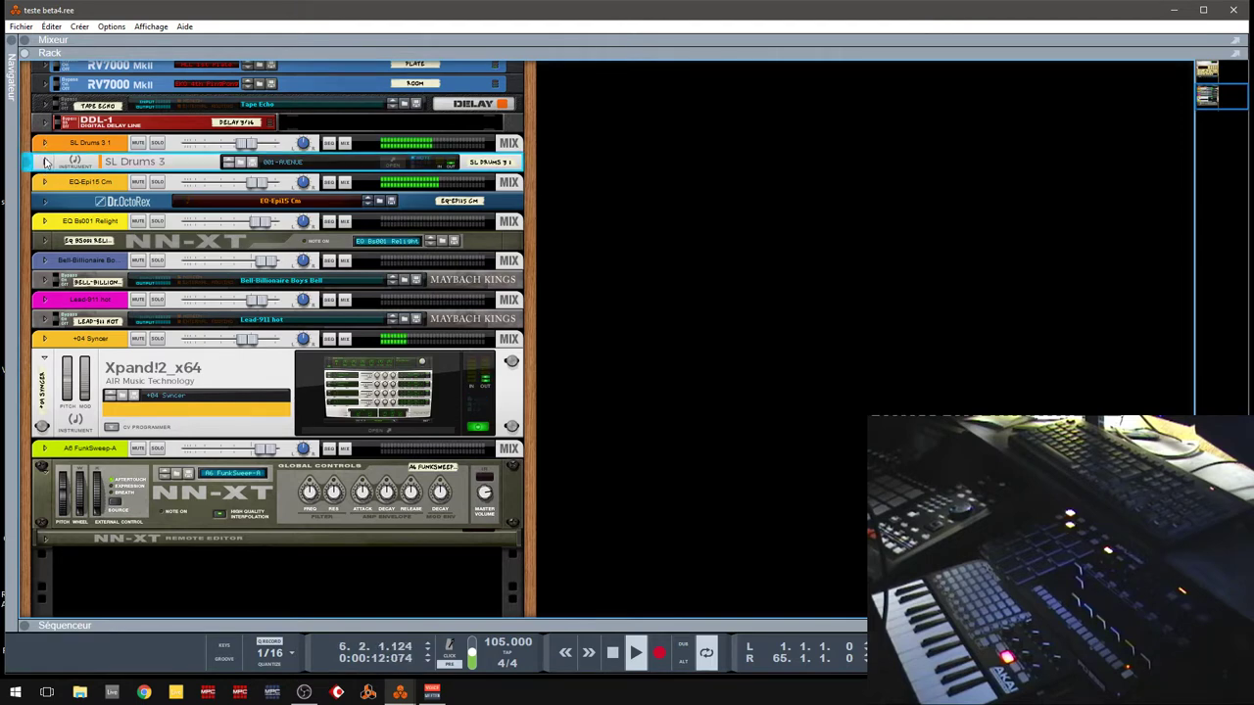
click(42, 163)
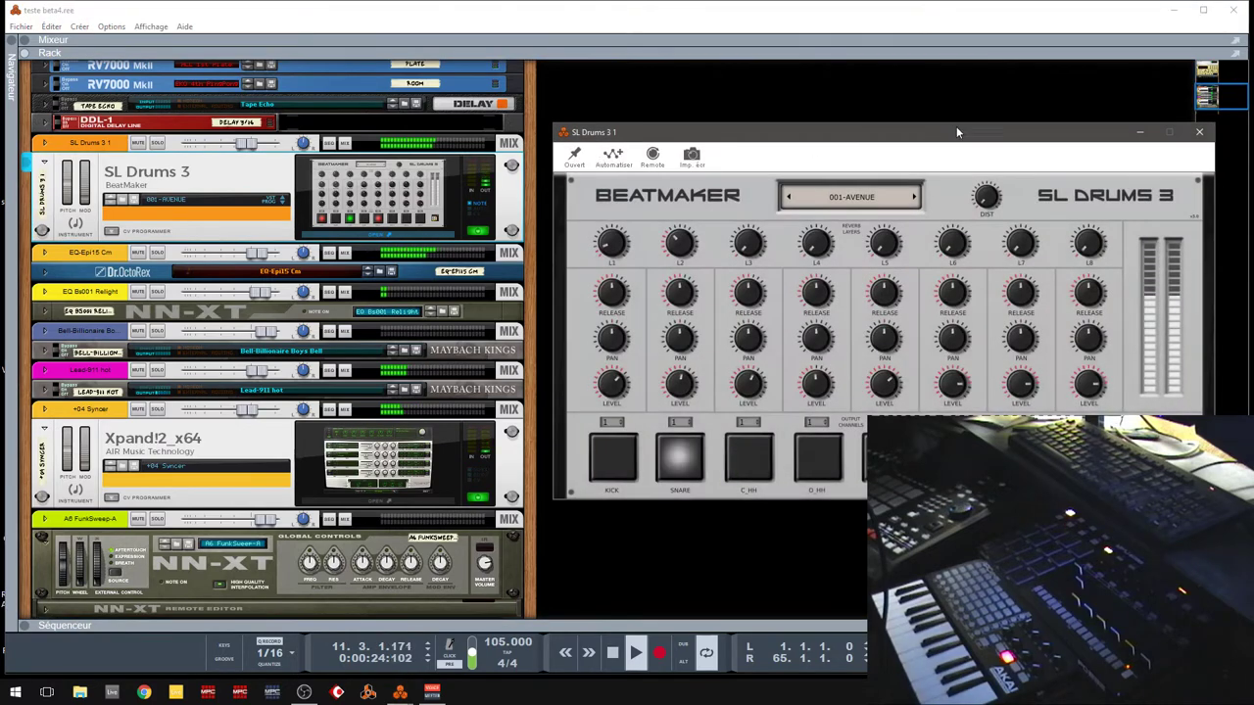
drag(980, 134, 824, 128)
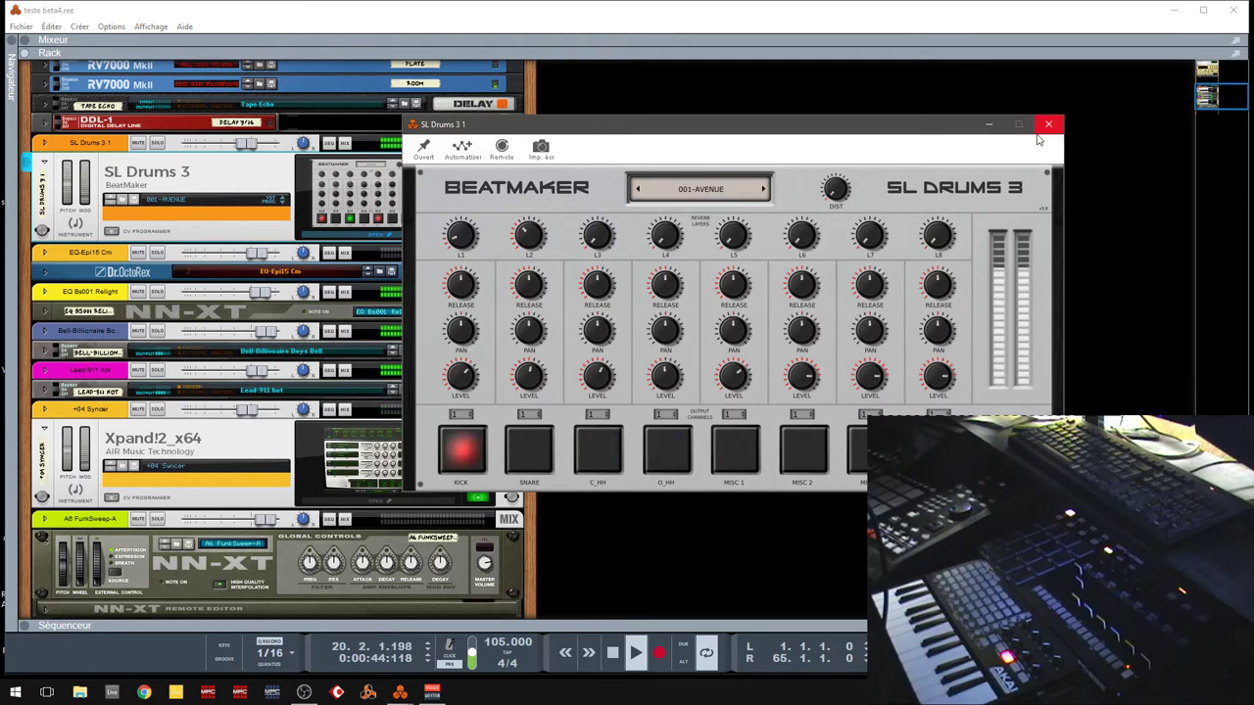
click(375, 234)
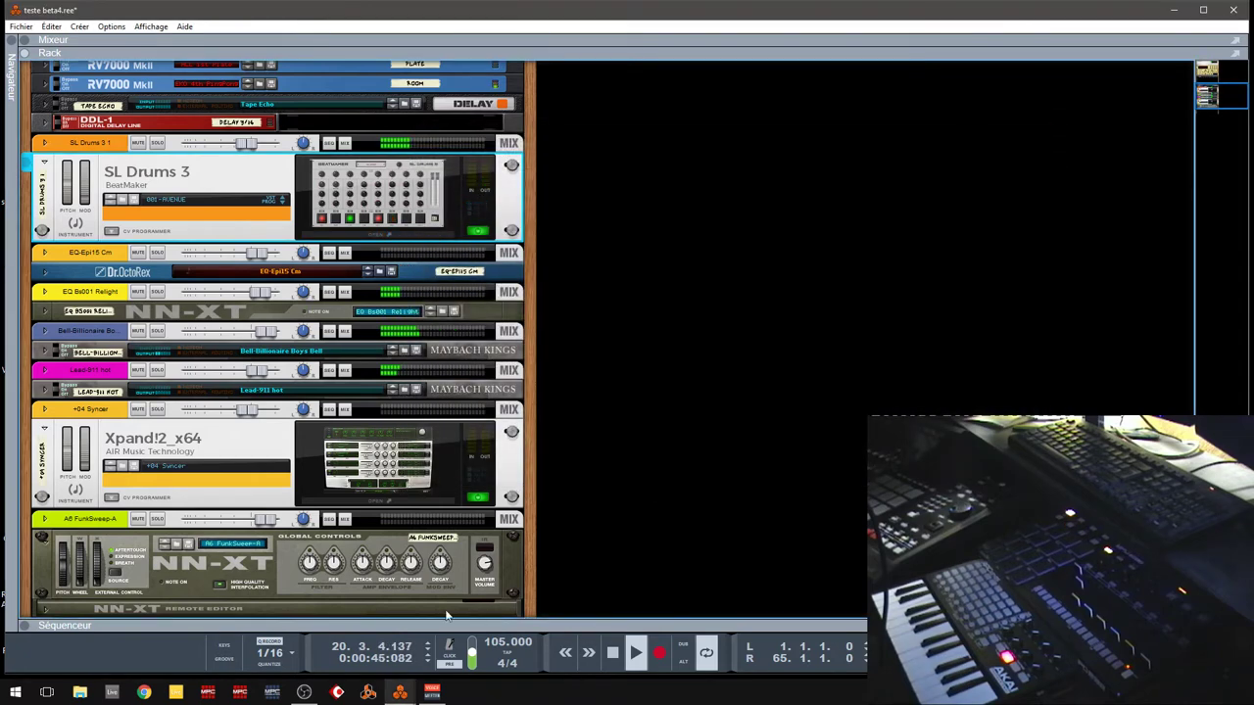
click(368, 504)
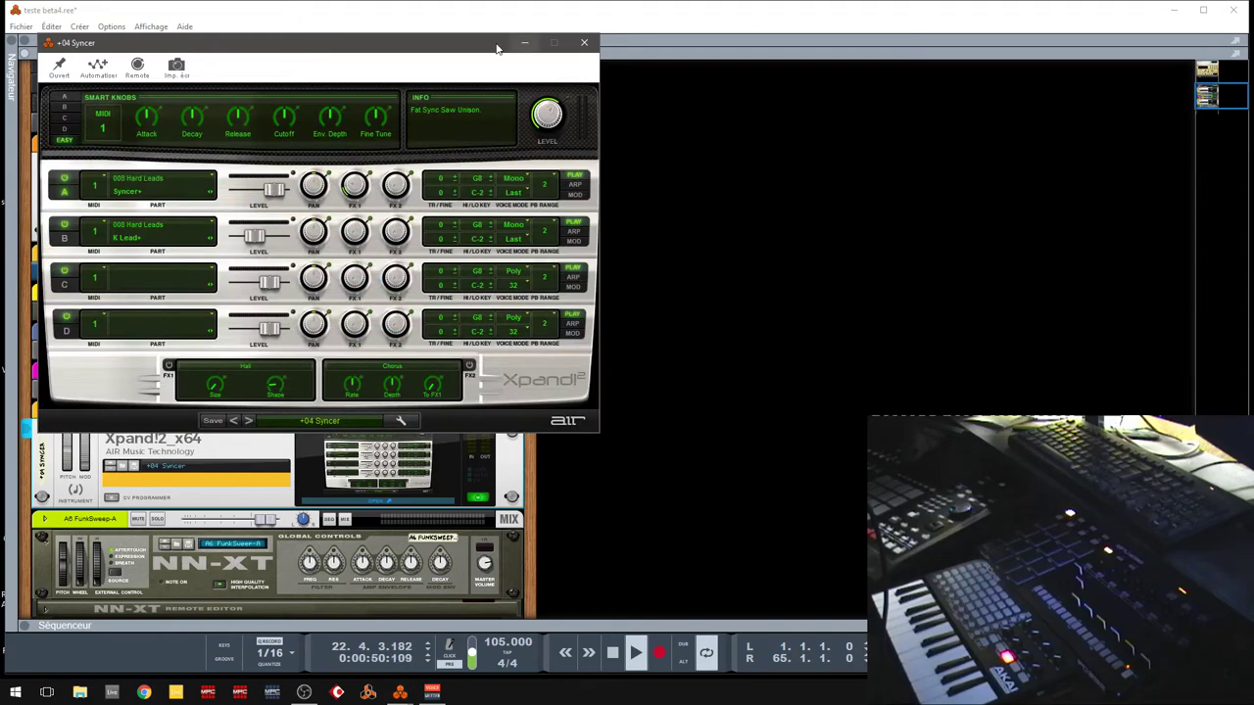
drag(474, 40, 789, 61)
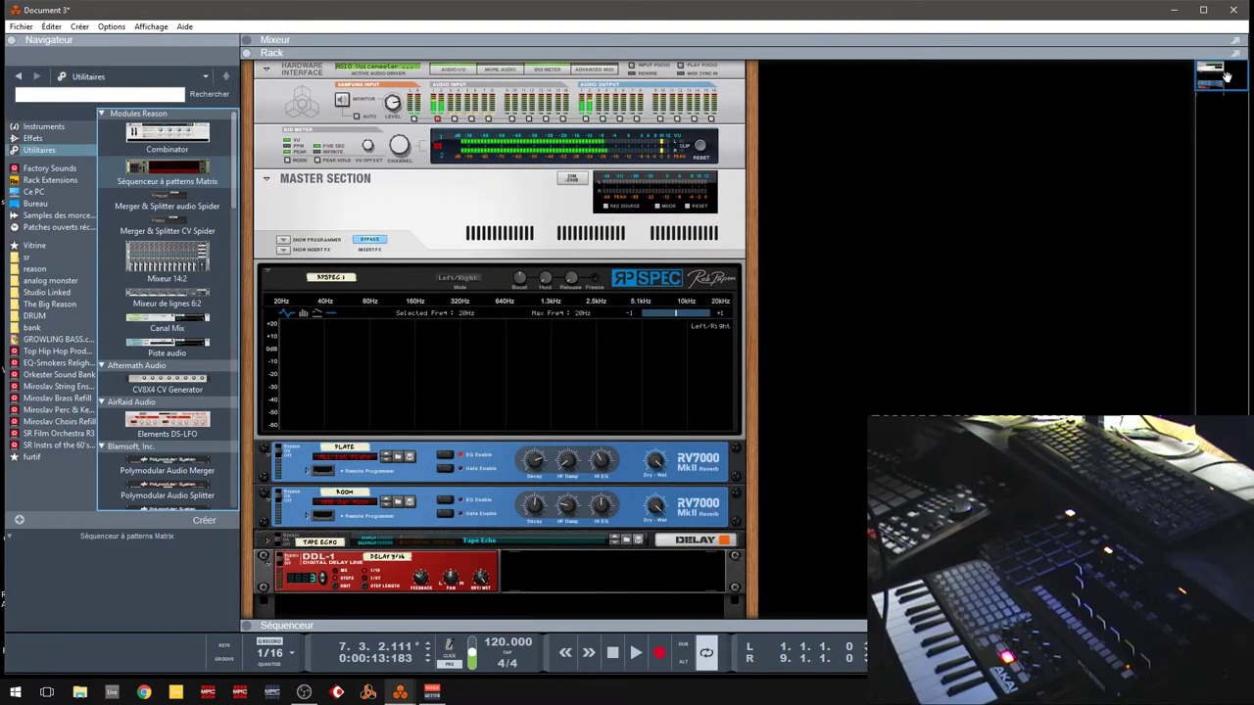
Step: Return from Document 3 to teste beta4.ree and expand the sequencer to view the song's tracks
drag(1224, 77, 1221, 102)
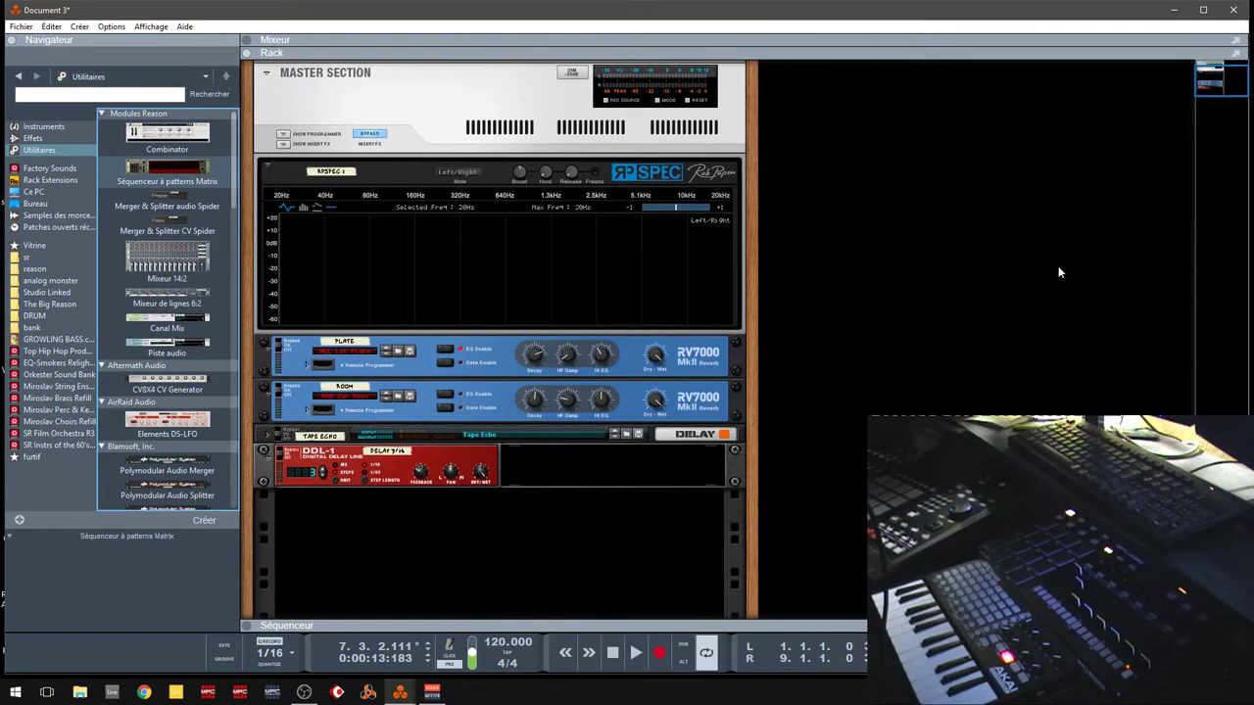
click(402, 690)
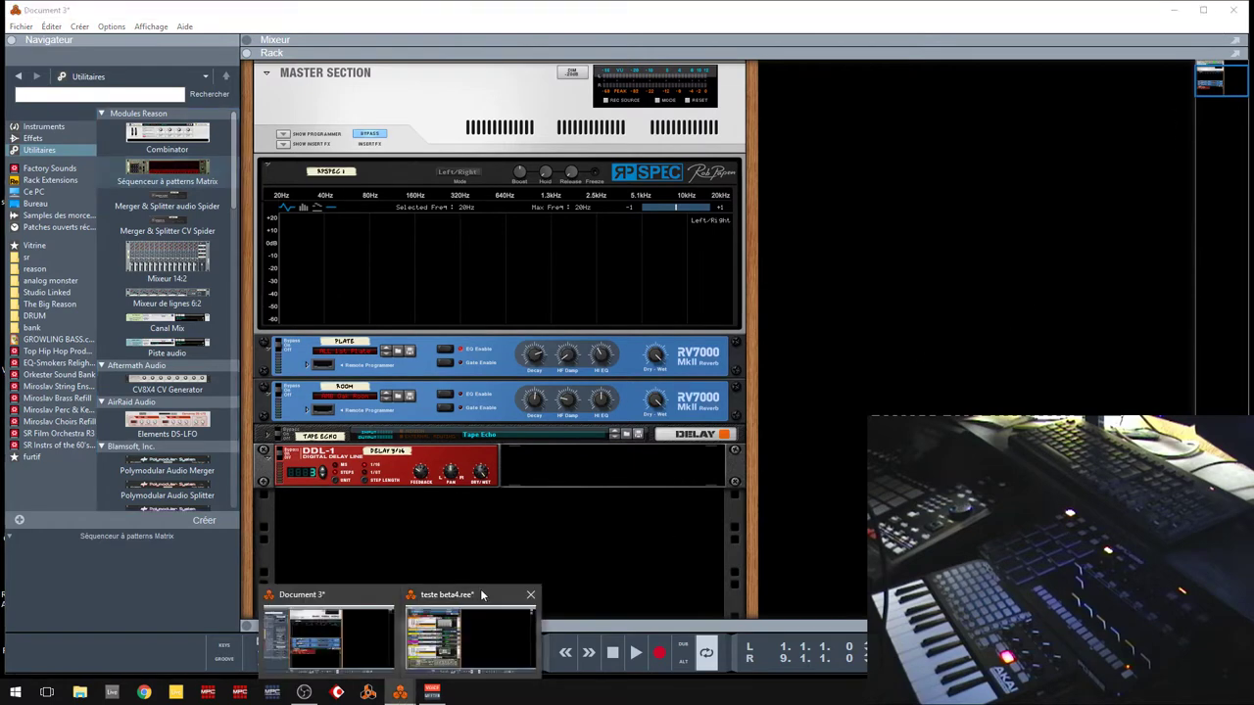
click(464, 594)
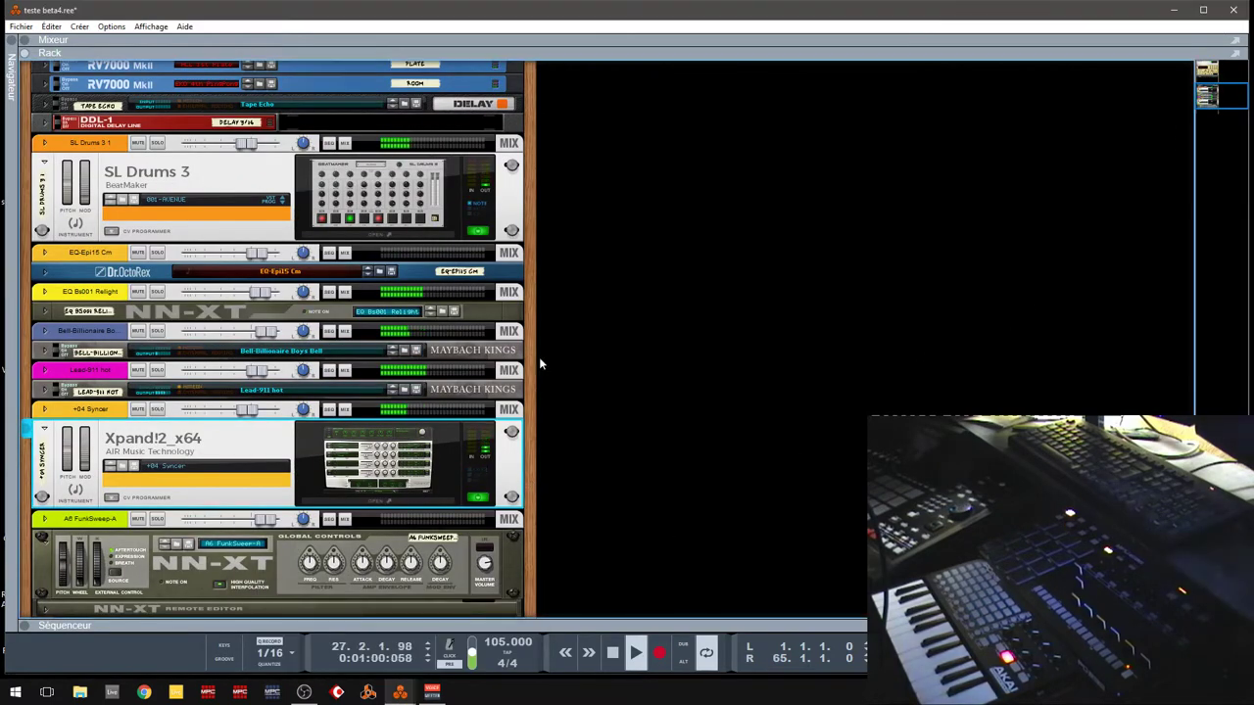
drag(1211, 99, 1213, 106)
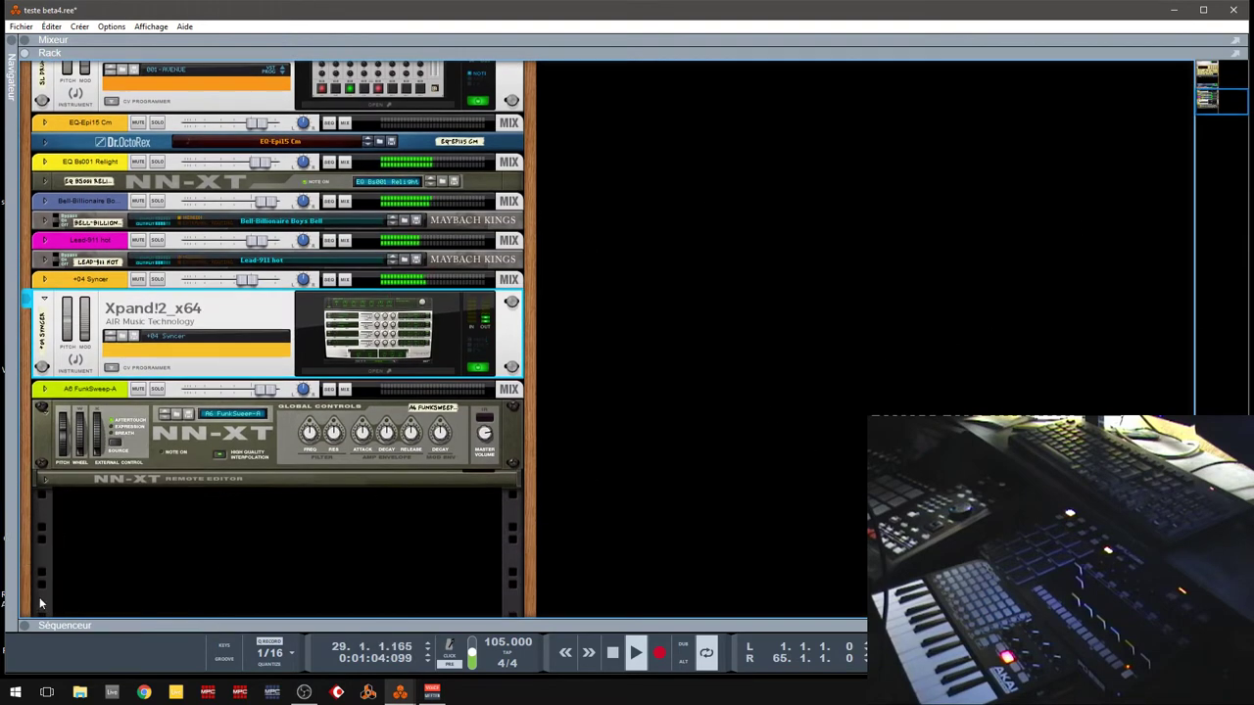
click(31, 627)
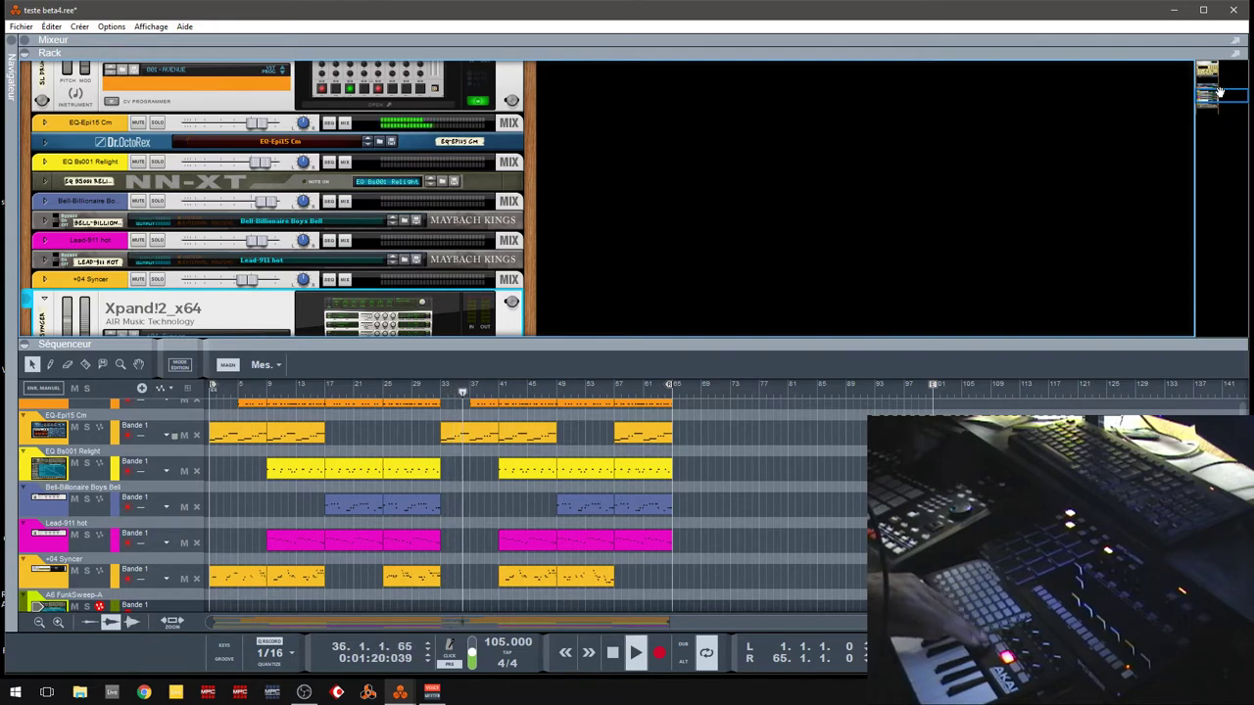
Step: Close the teste beta4.ree song without saving its changes
click(1232, 13)
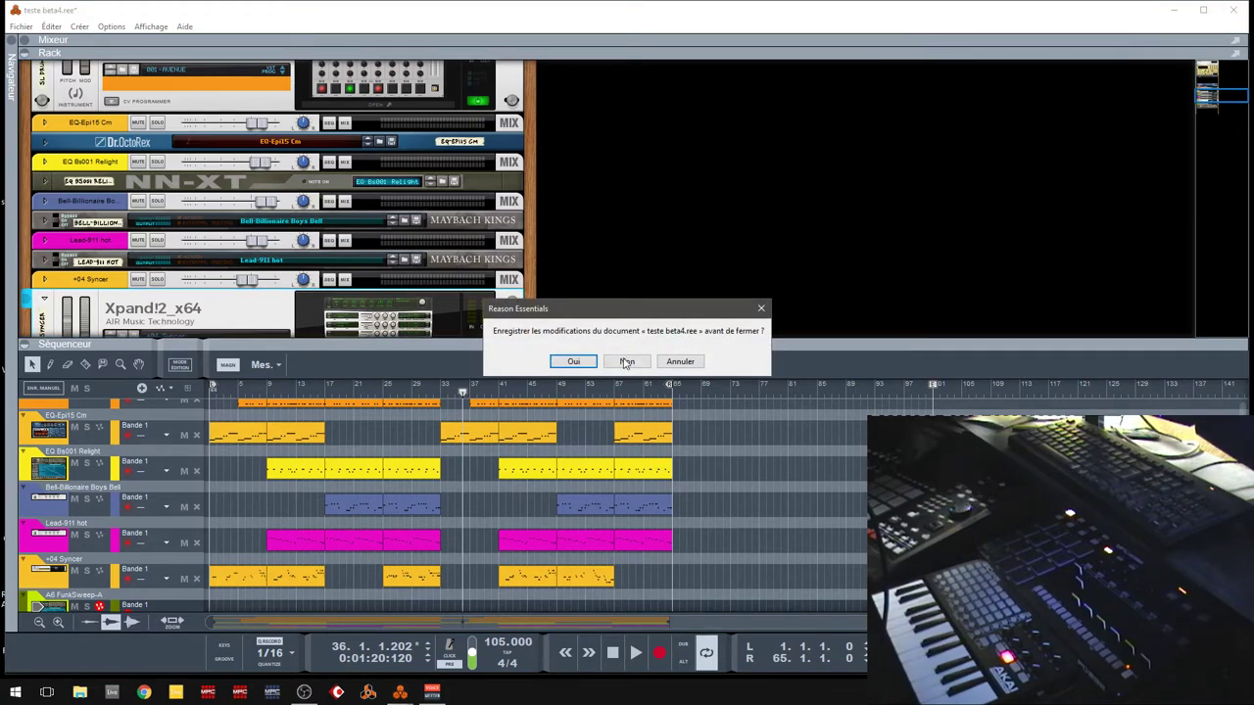
click(626, 362)
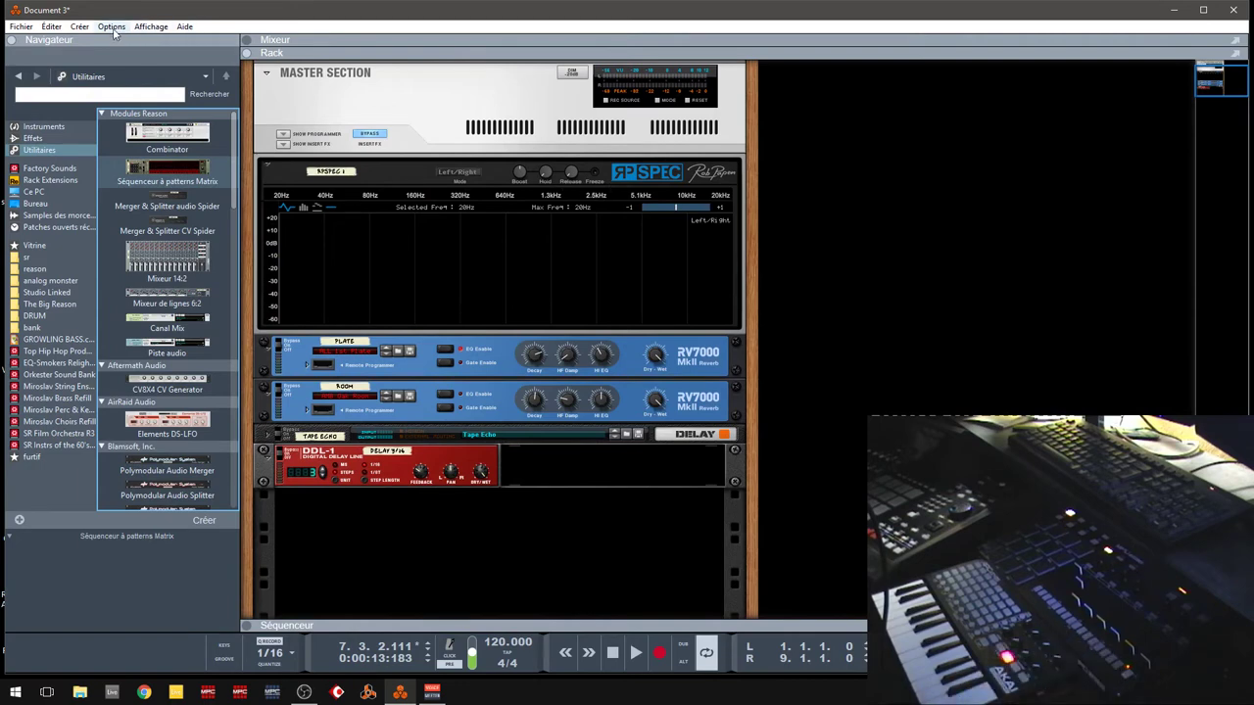
Step: Review the VST plug-in folders in the advanced preferences and close the preferences
click(49, 26)
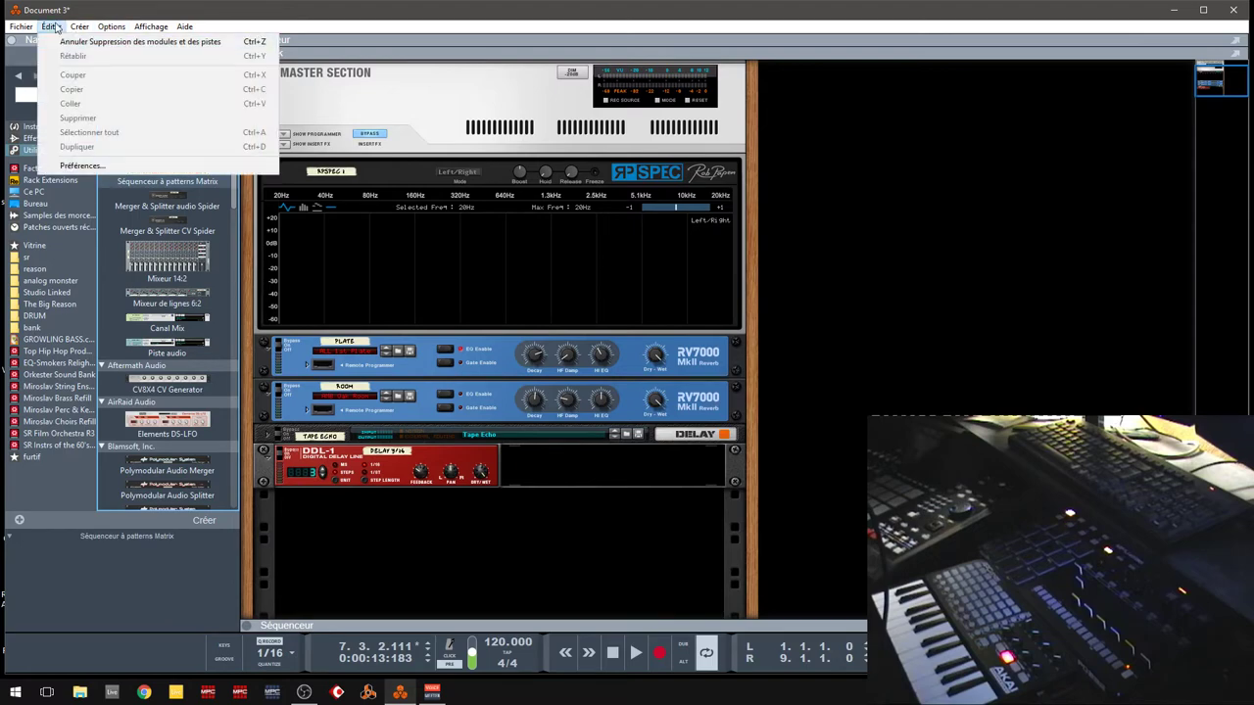
click(81, 166)
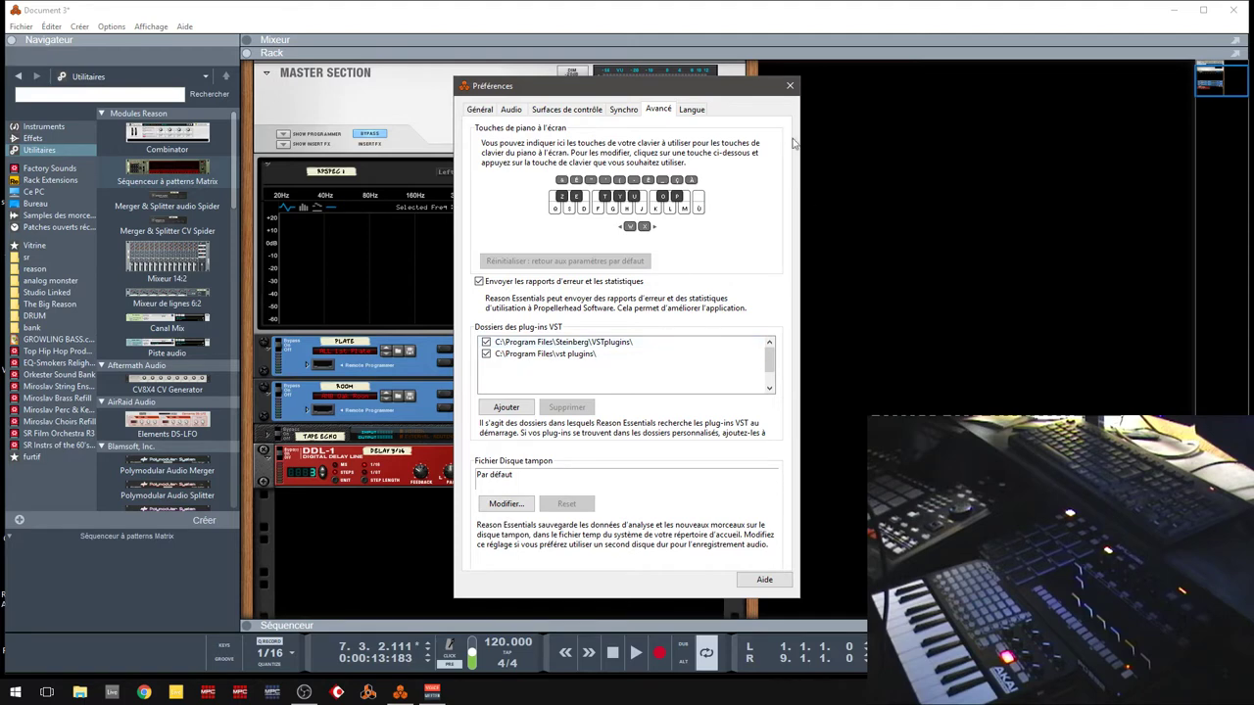
click(791, 88)
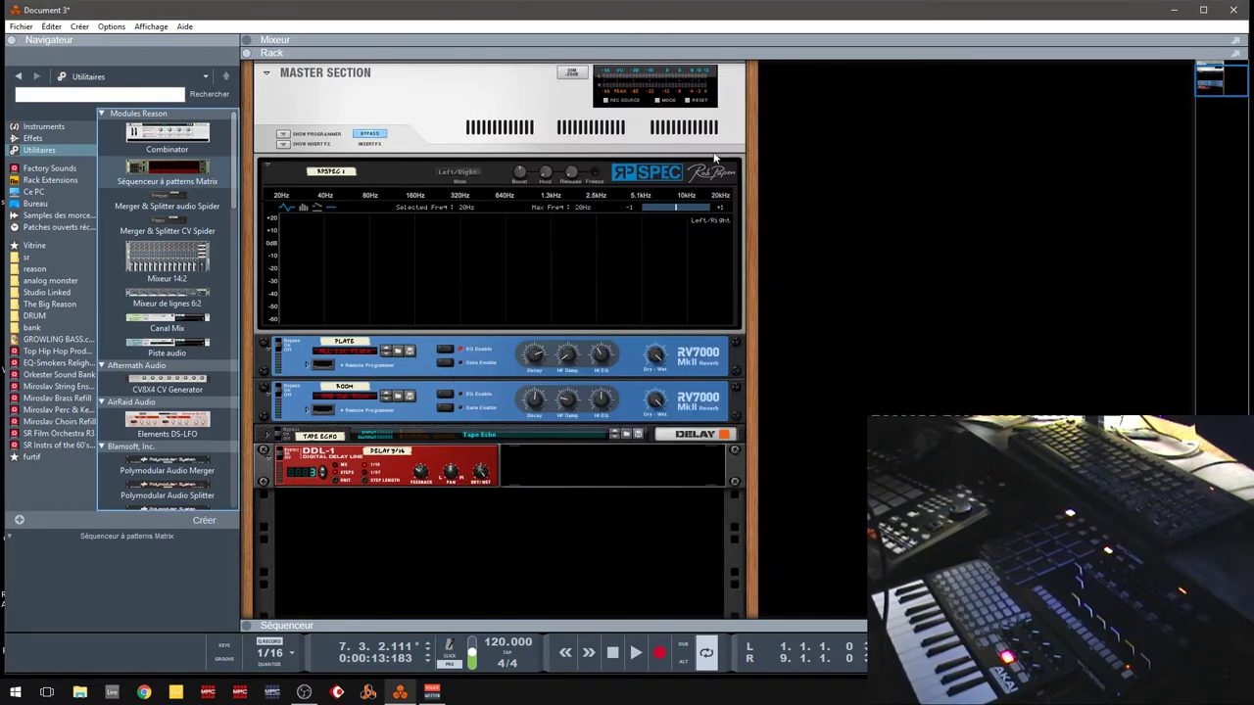
Step: List the instruments in the browser and collapse the manufacturer groups down through Full Bucket Music
click(44, 126)
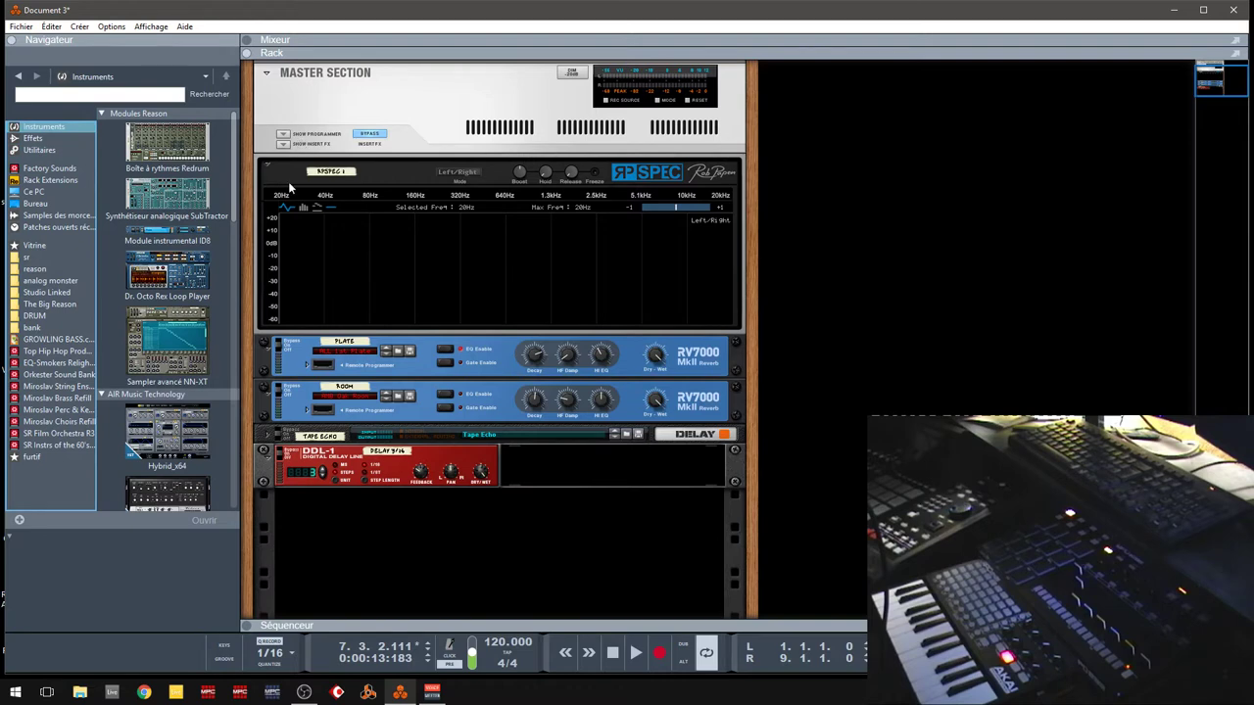
click(101, 114)
click(103, 125)
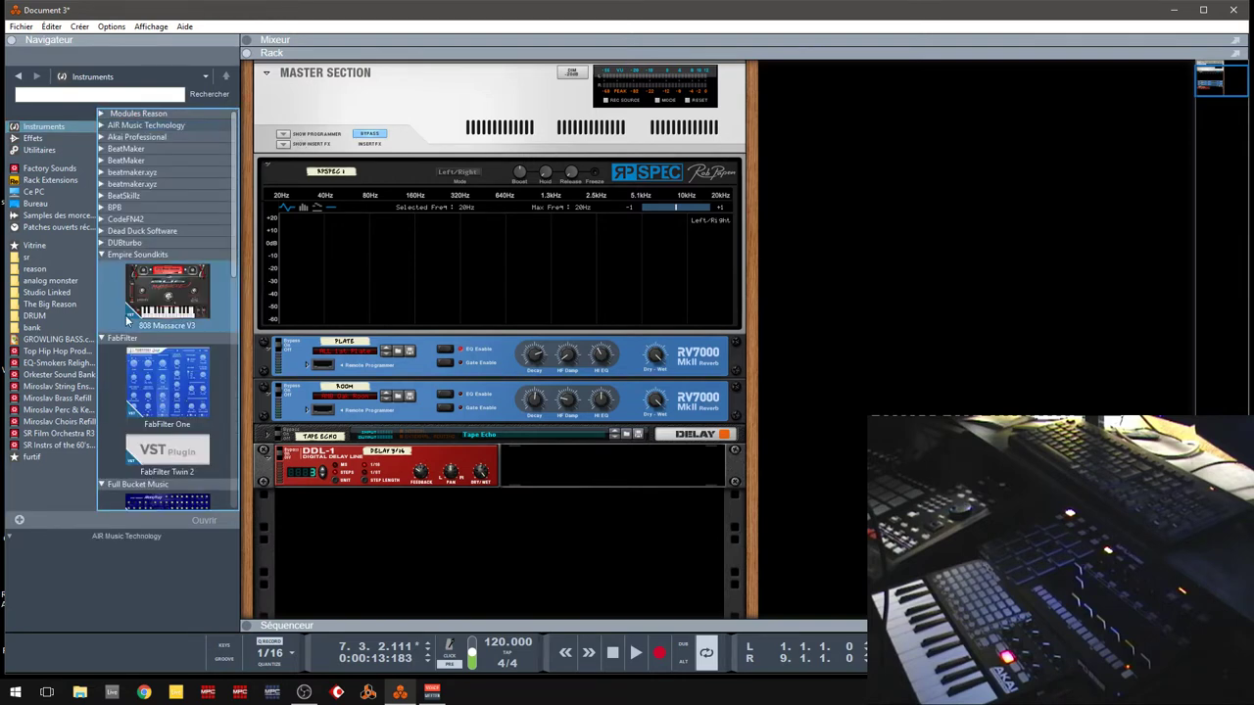
click(102, 254)
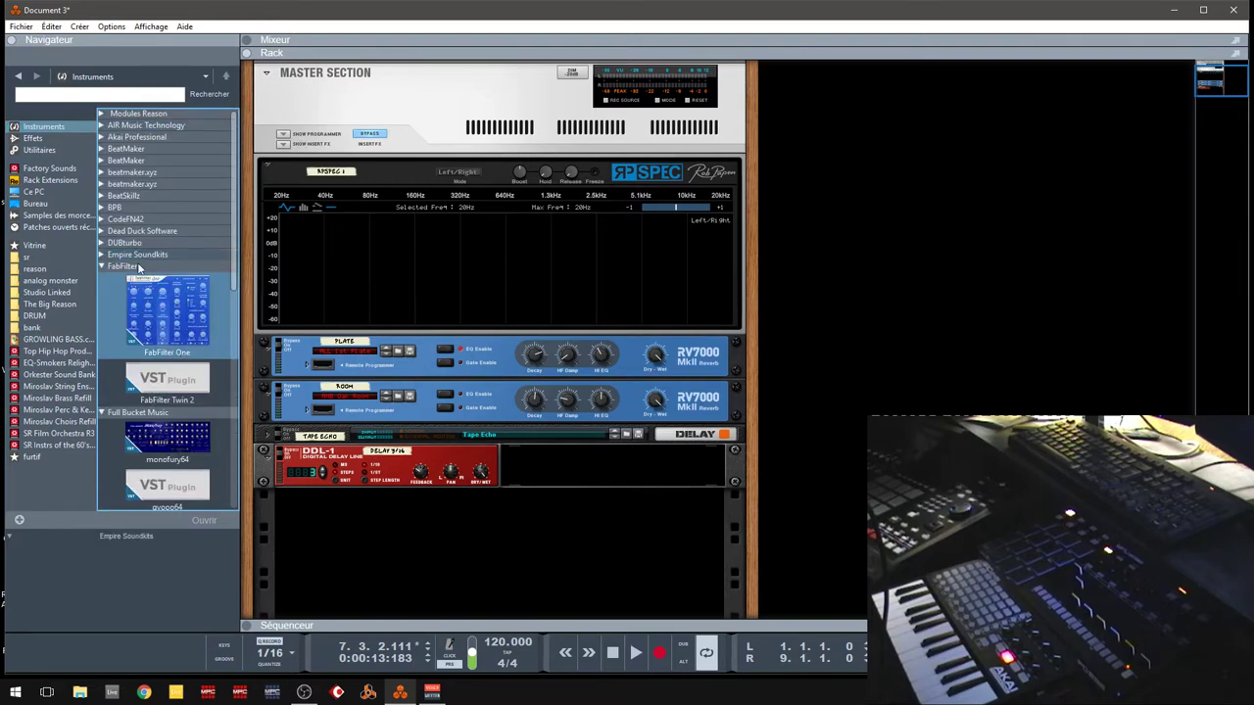
click(100, 266)
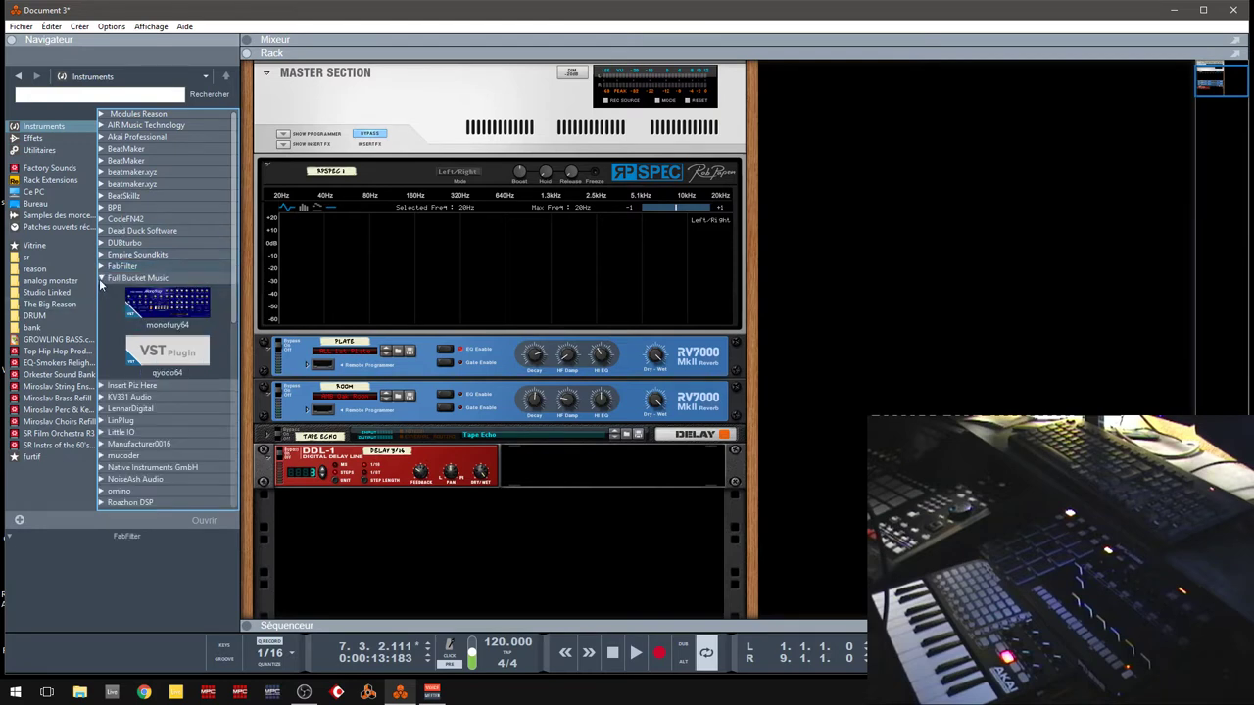
click(102, 278)
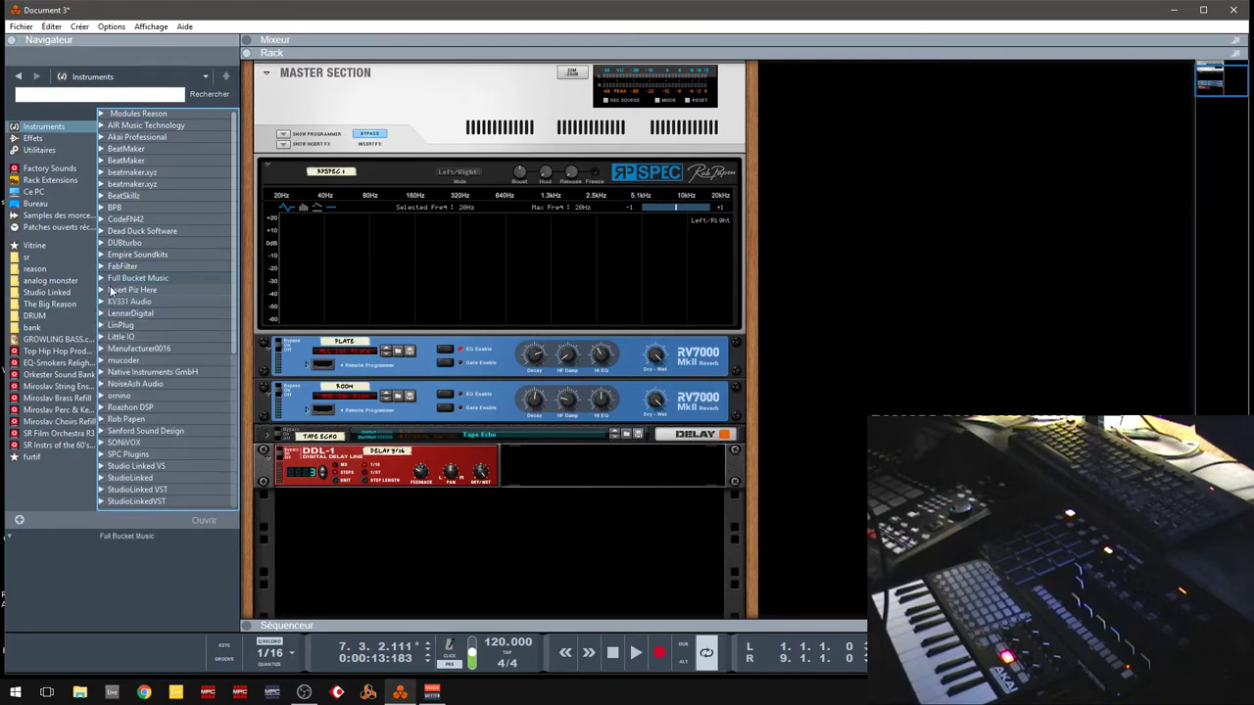
Step: Find SynthMaster2 in the KV331 Audio group and add it to the rack below the DDL-1 delay
click(102, 291)
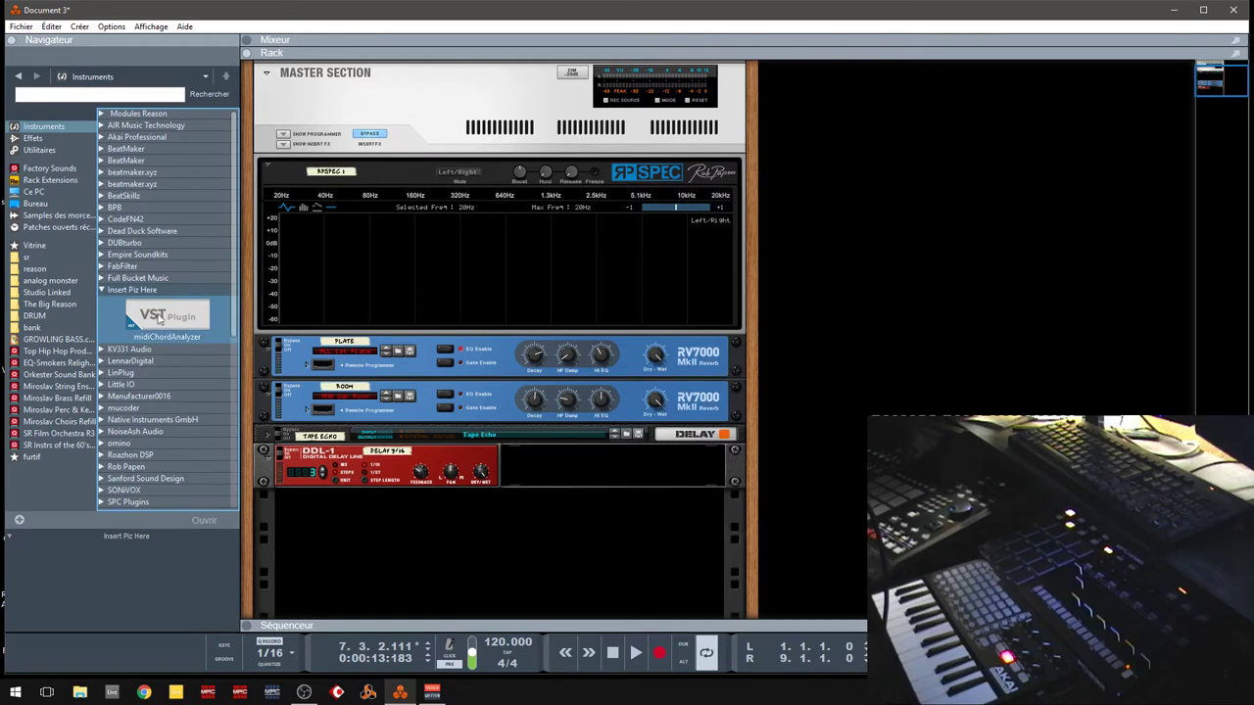
click(102, 291)
click(101, 303)
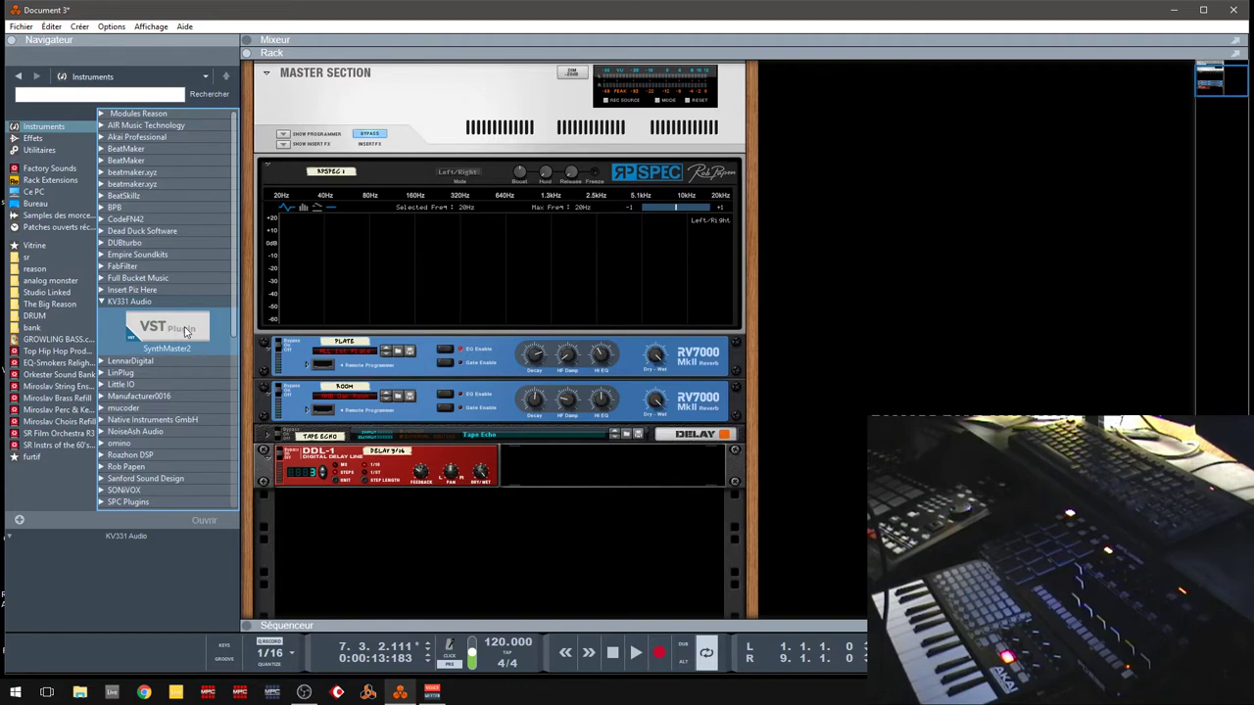
mouse_move(184, 331)
mouse_down()
mouse_move(419, 596)
mouse_move(471, 525)
mouse_up()
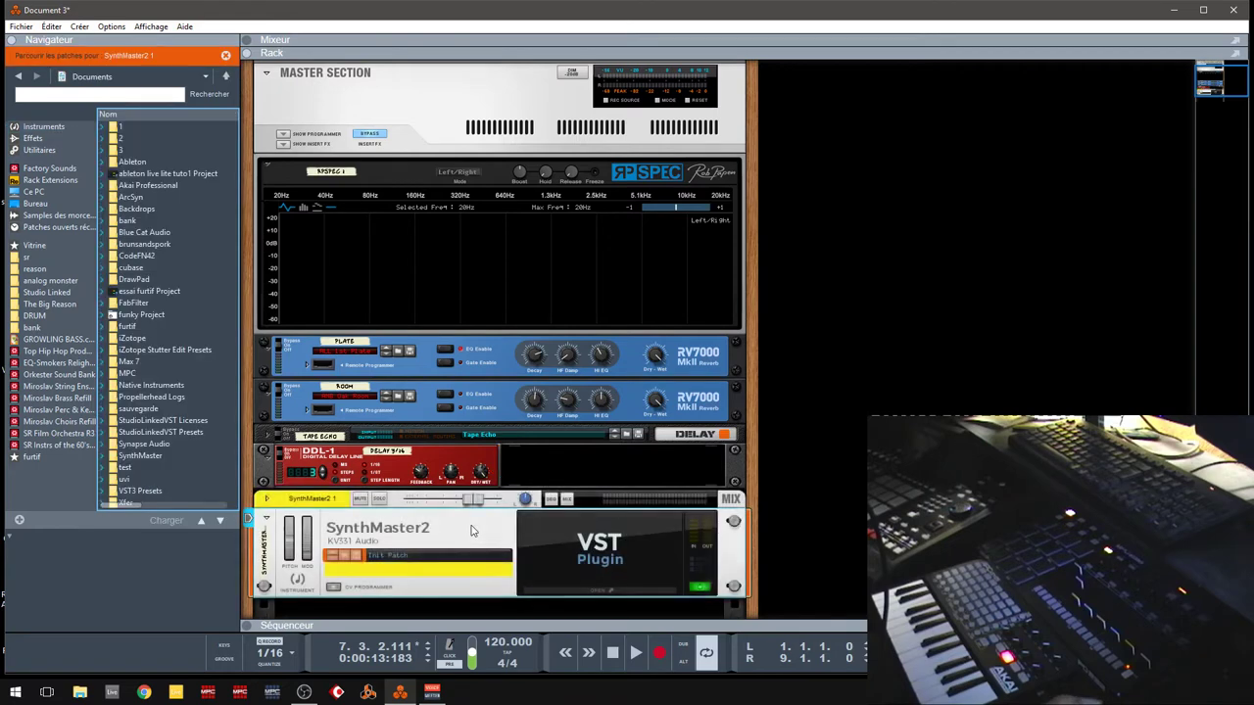
Step: Capture the SynthMaster2 plug-in interface as its rack device image, and reopen the plug-in window to check it
click(592, 591)
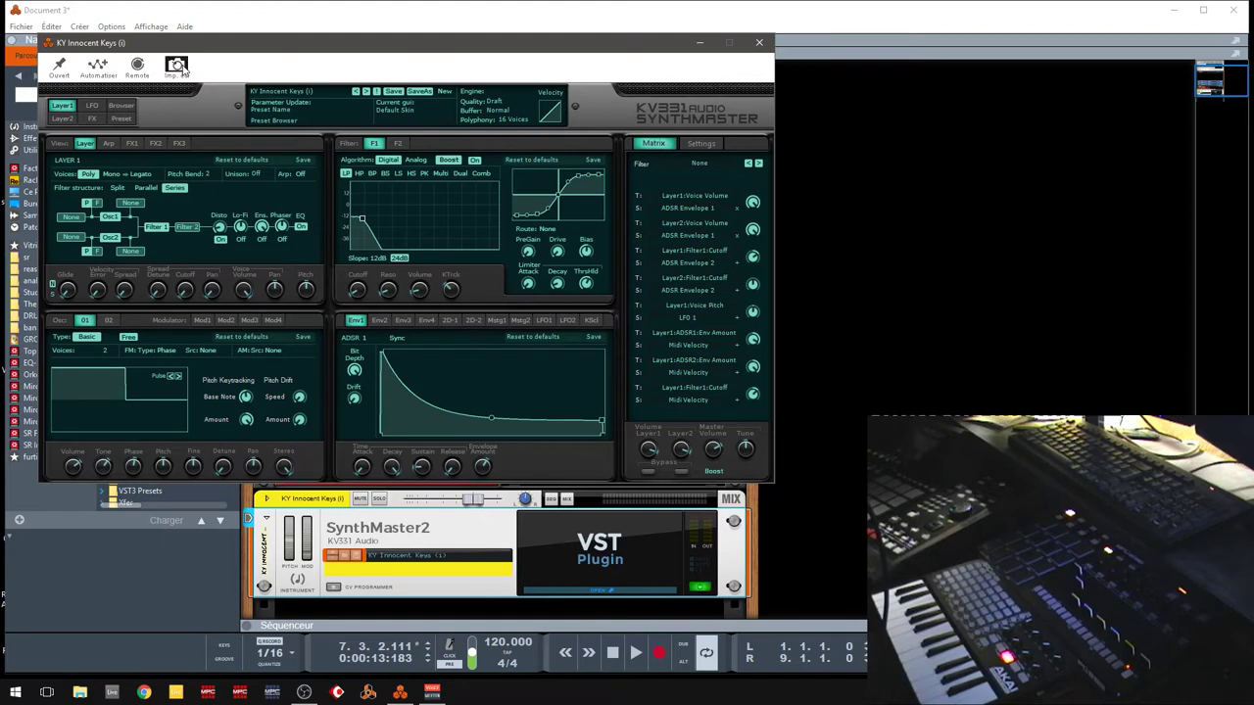
click(760, 42)
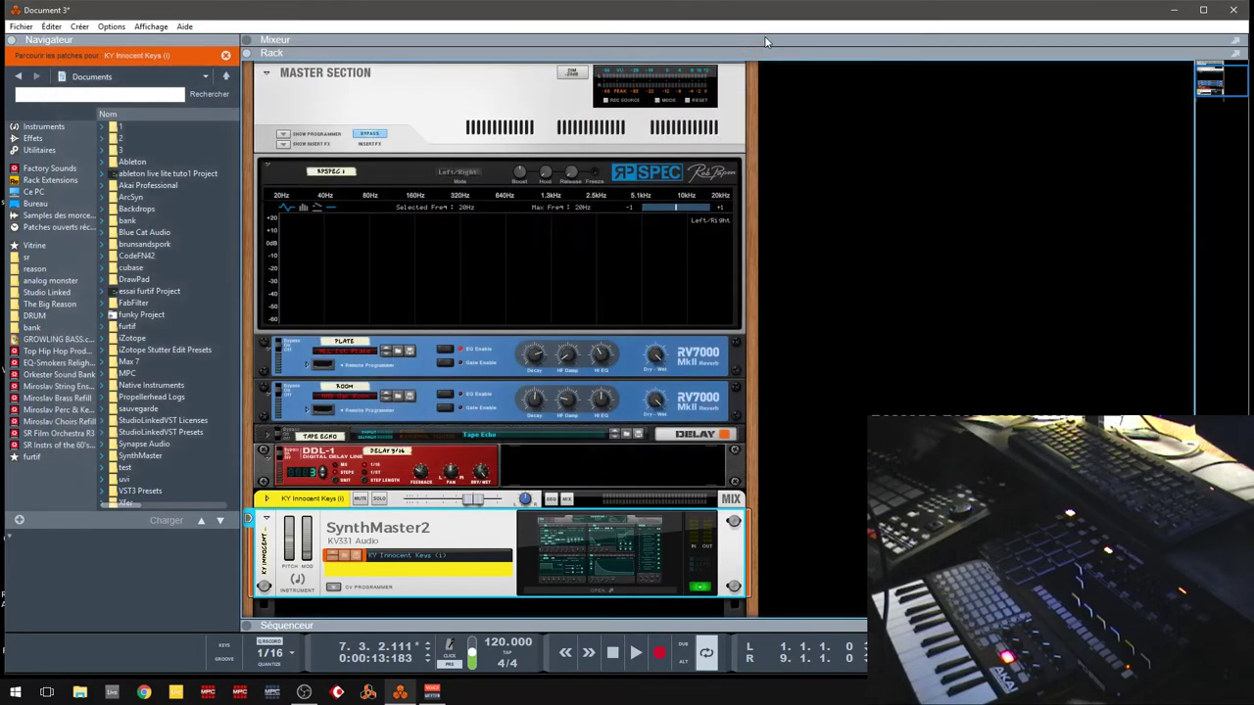
click(596, 581)
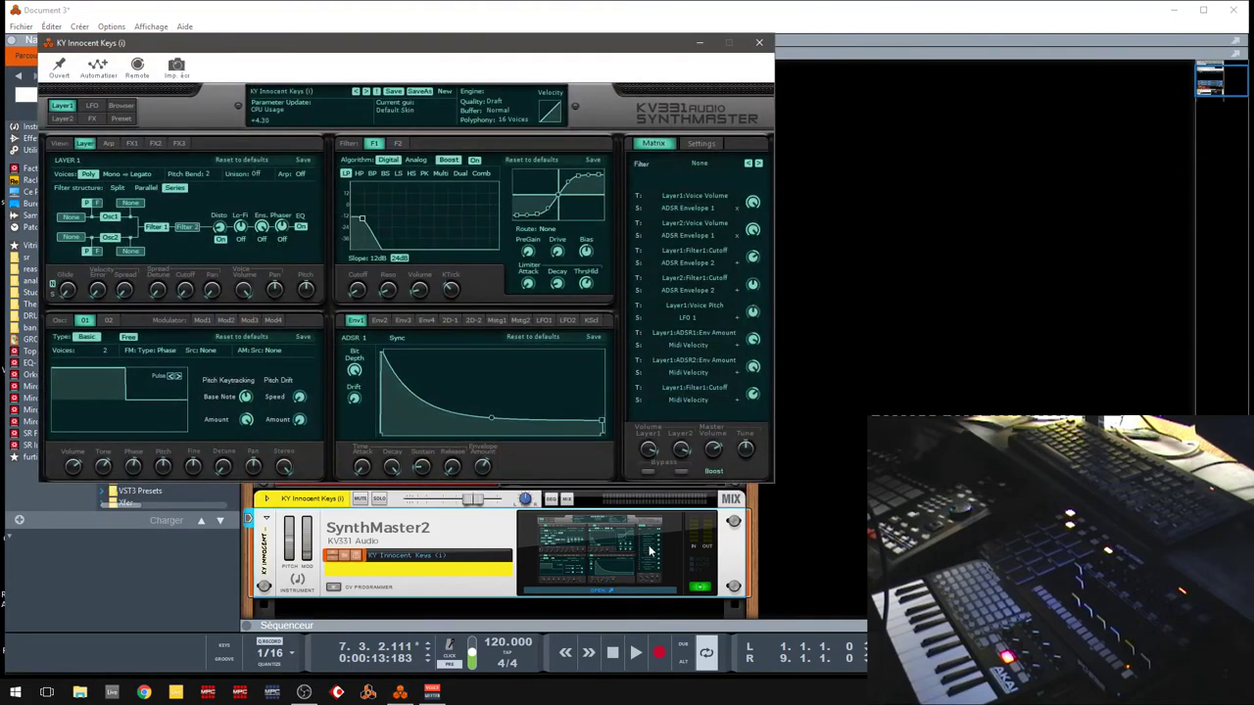
click(760, 44)
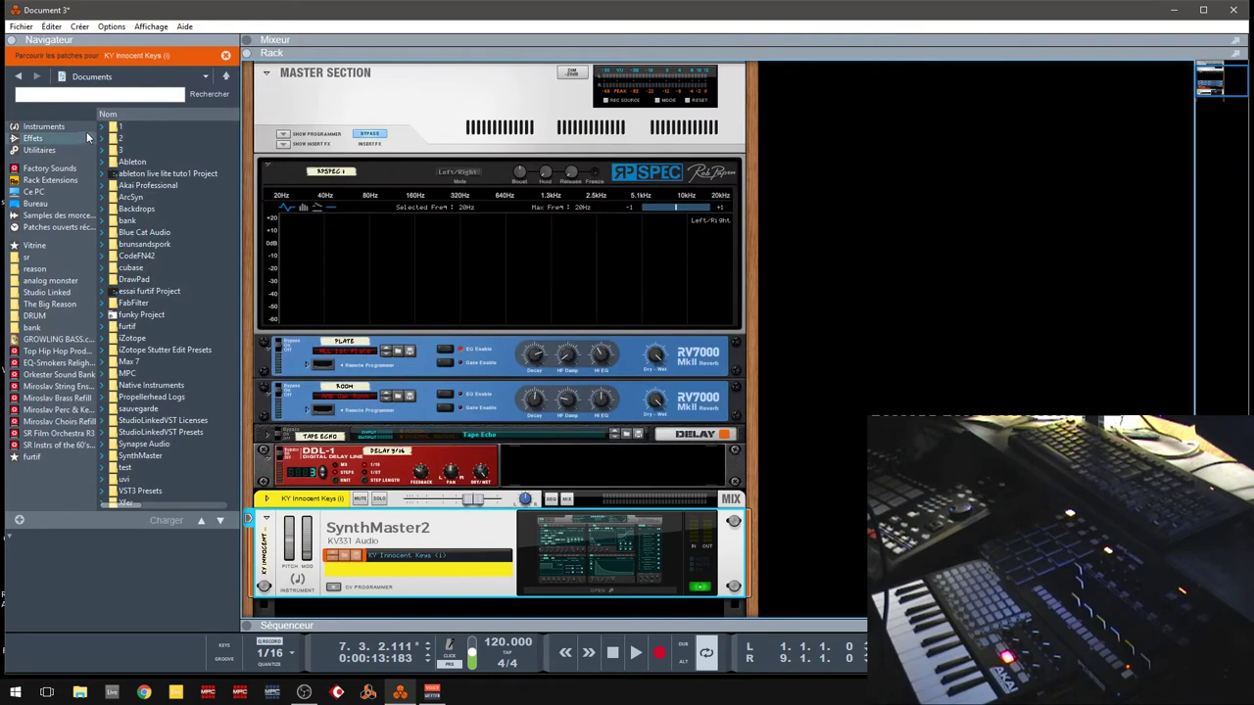
Step: Replace SynthMaster2 in the rack with Sylenth1 from the LennarDigital instruments and capture its interface as the device image
click(44, 127)
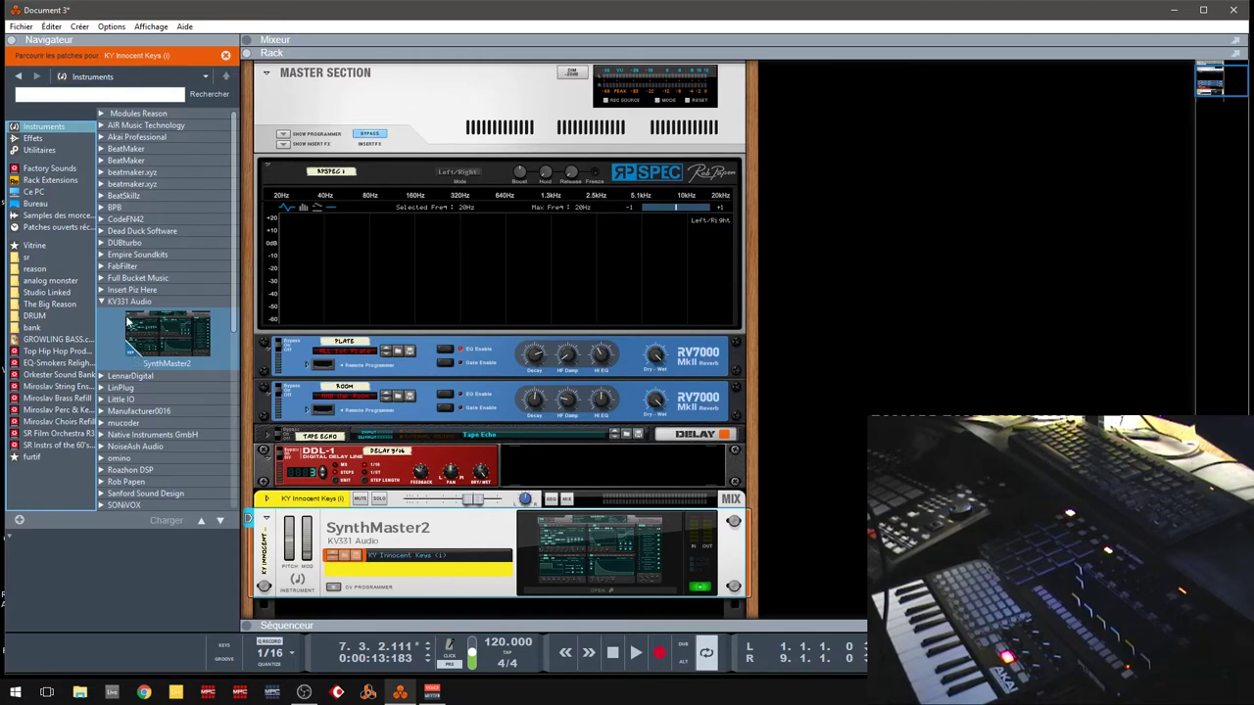
click(100, 376)
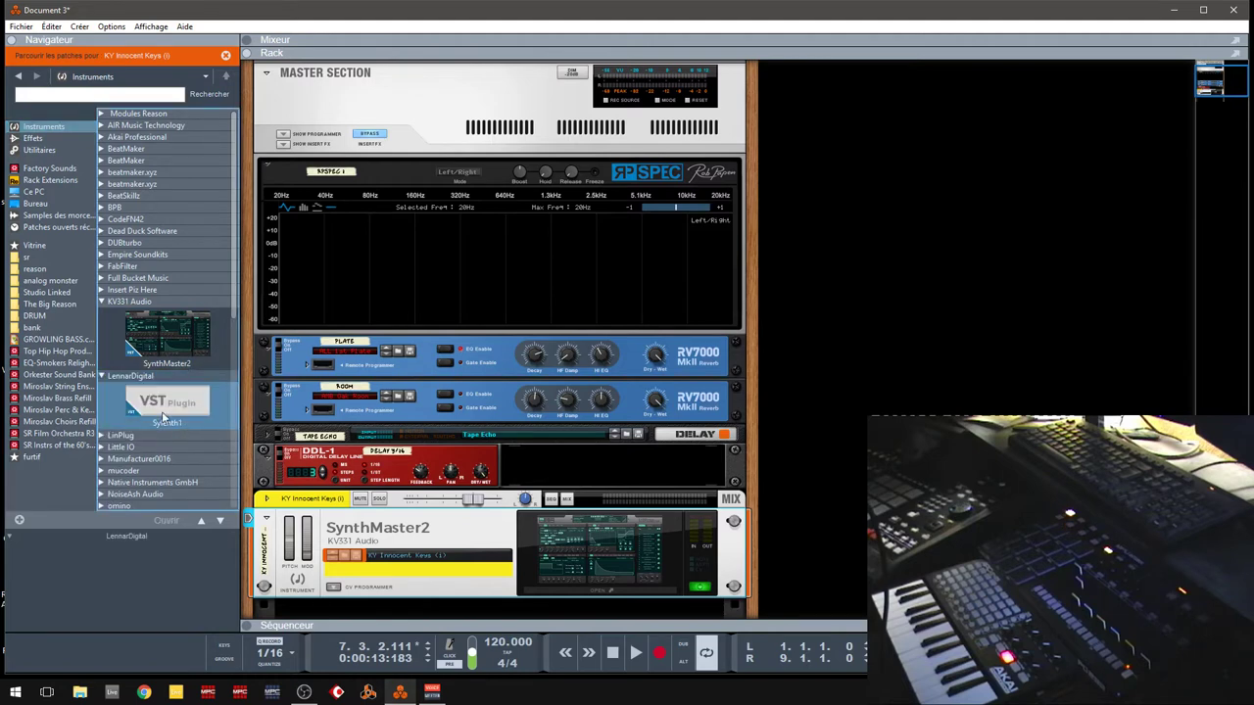
drag(166, 406, 420, 538)
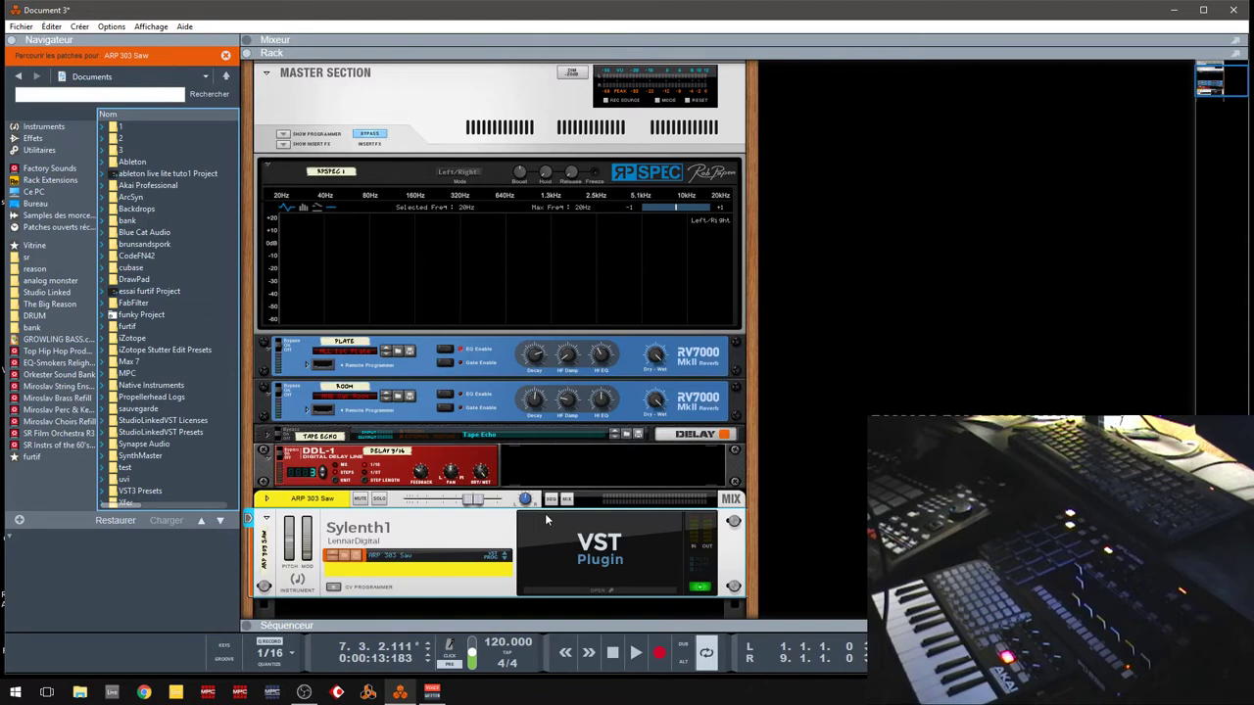
click(555, 589)
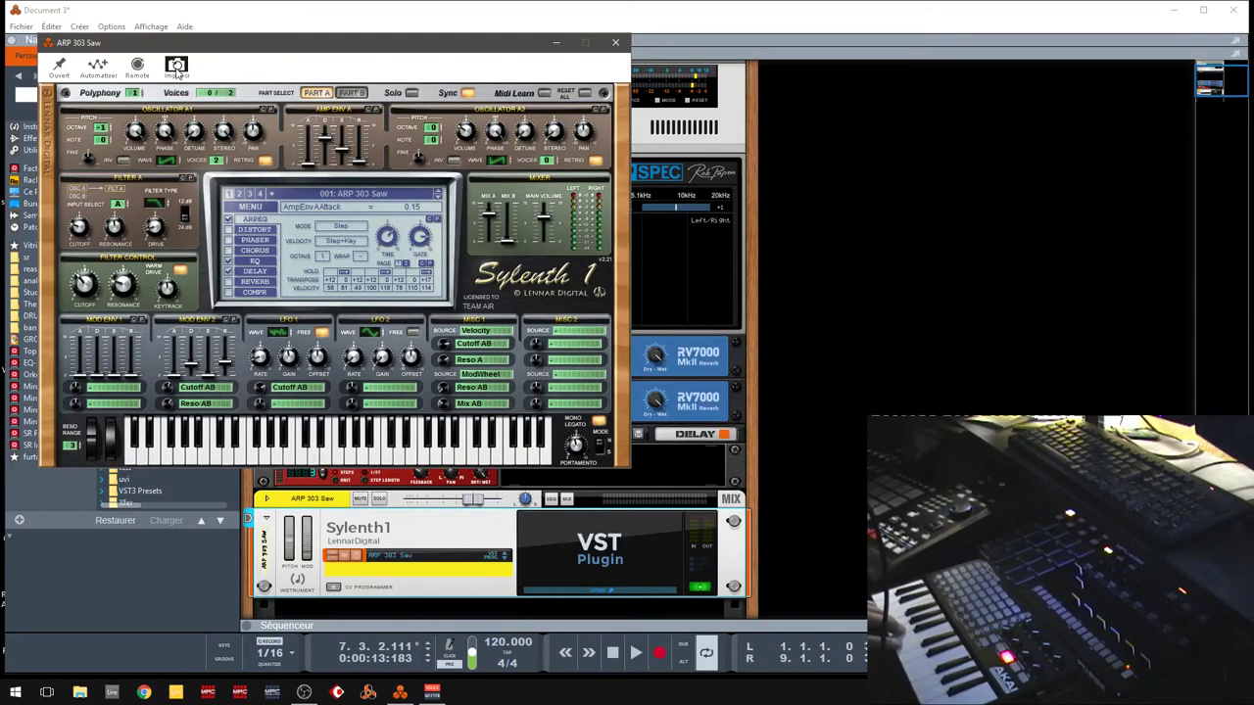
click(616, 45)
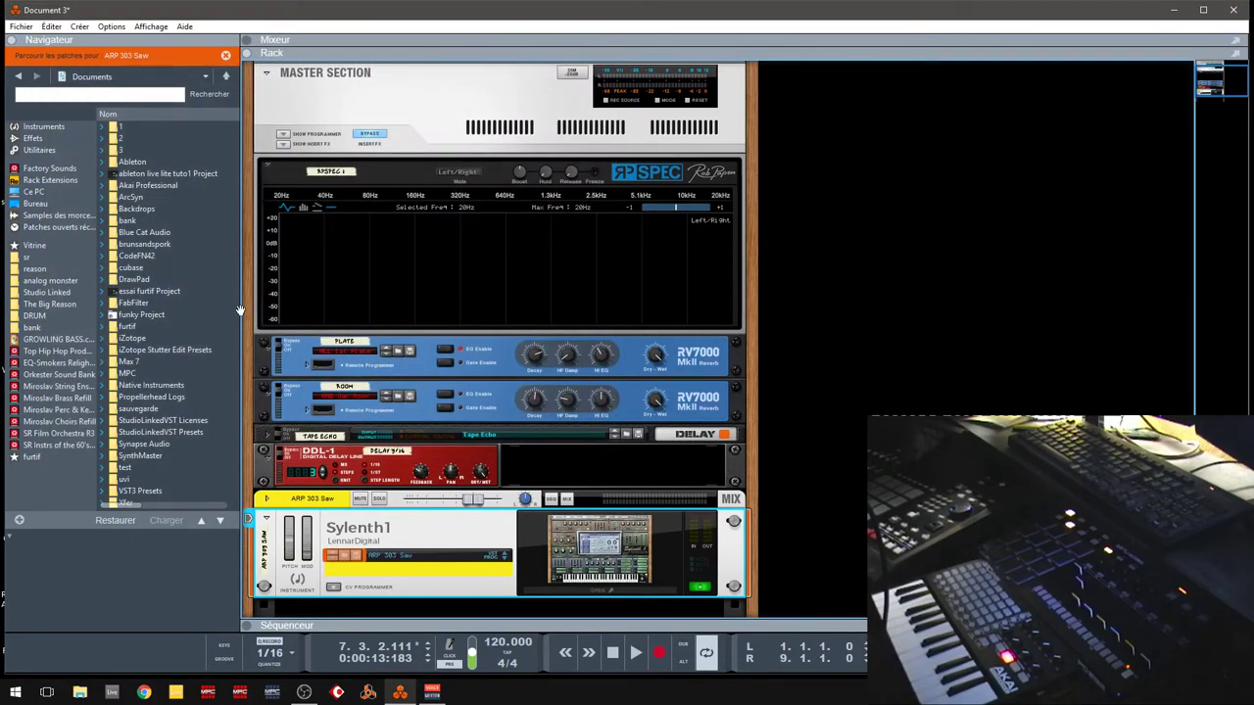
Step: List the instruments again and expand the AIR Music Technology, Akai Professional and first BeatMaker groups
click(57, 129)
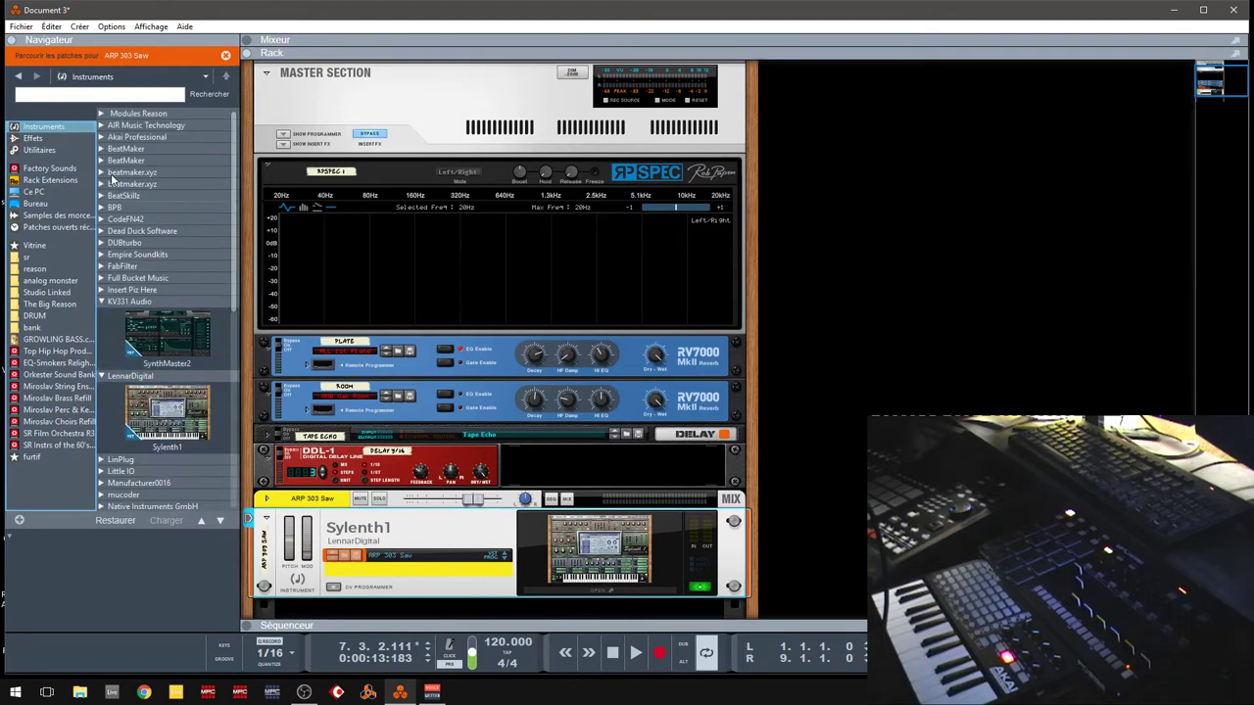
double_click(147, 125)
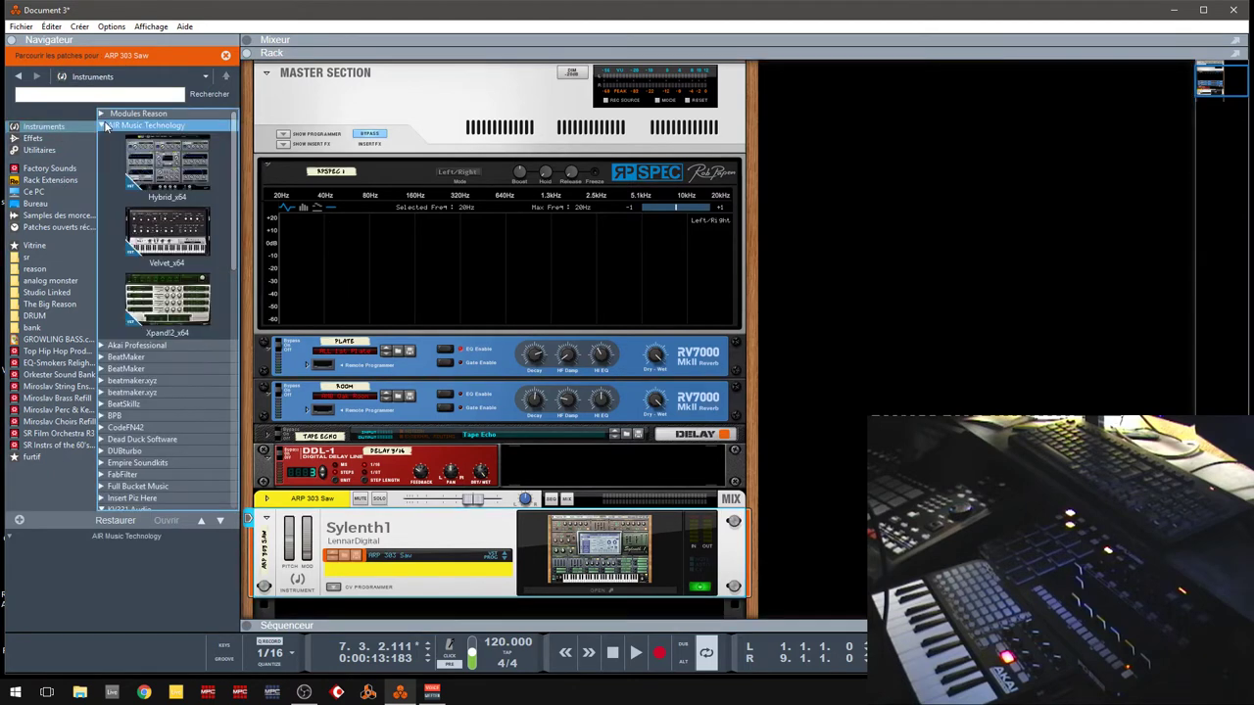
double_click(105, 344)
scroll(225, 253, down, 1)
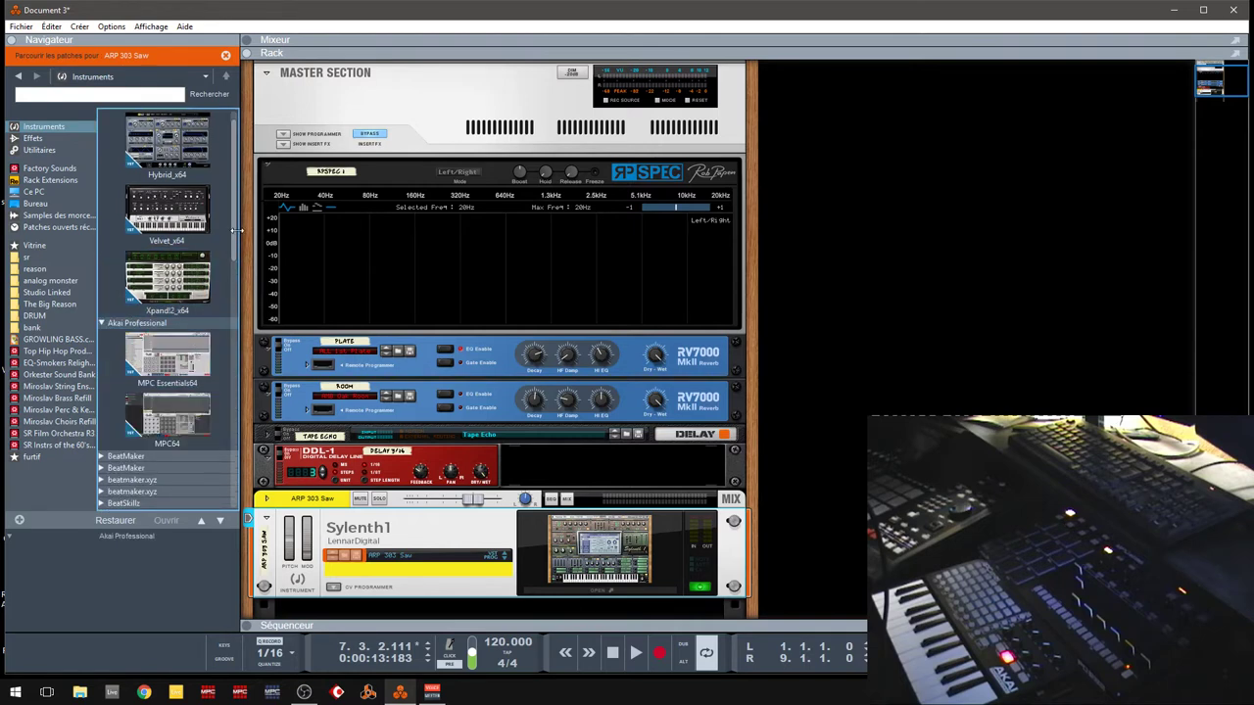
drag(234, 245, 247, 319)
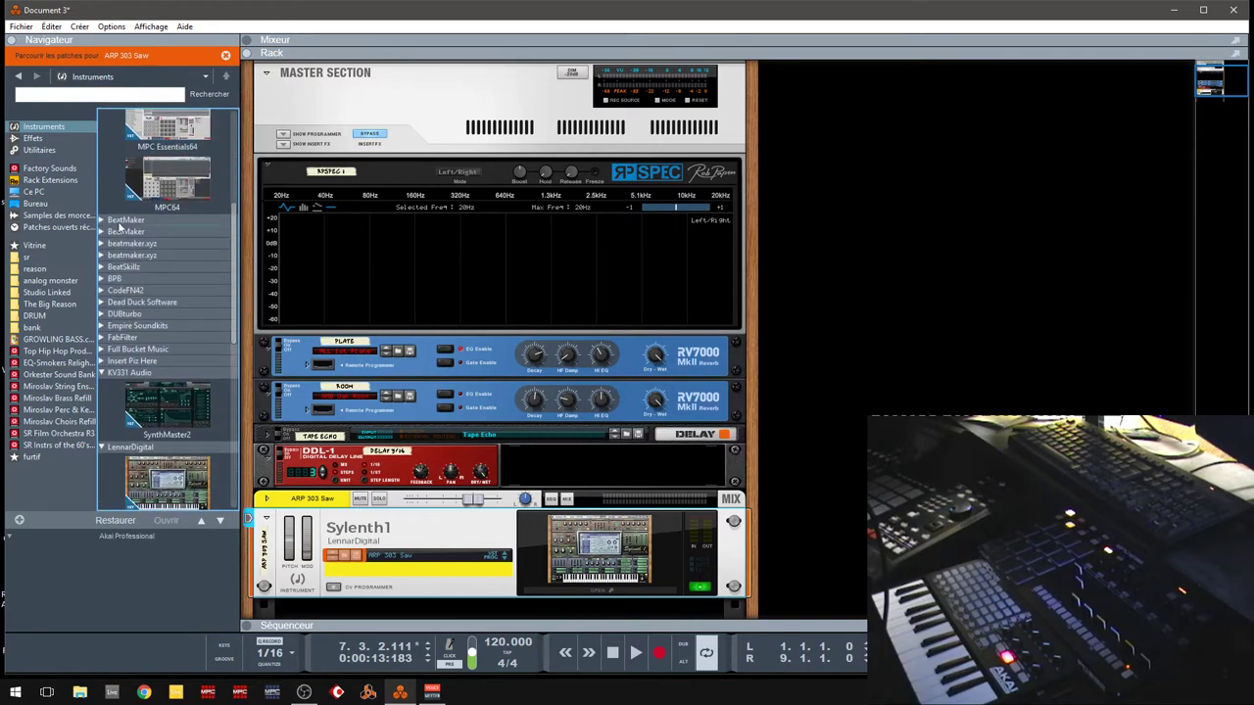
double_click(103, 221)
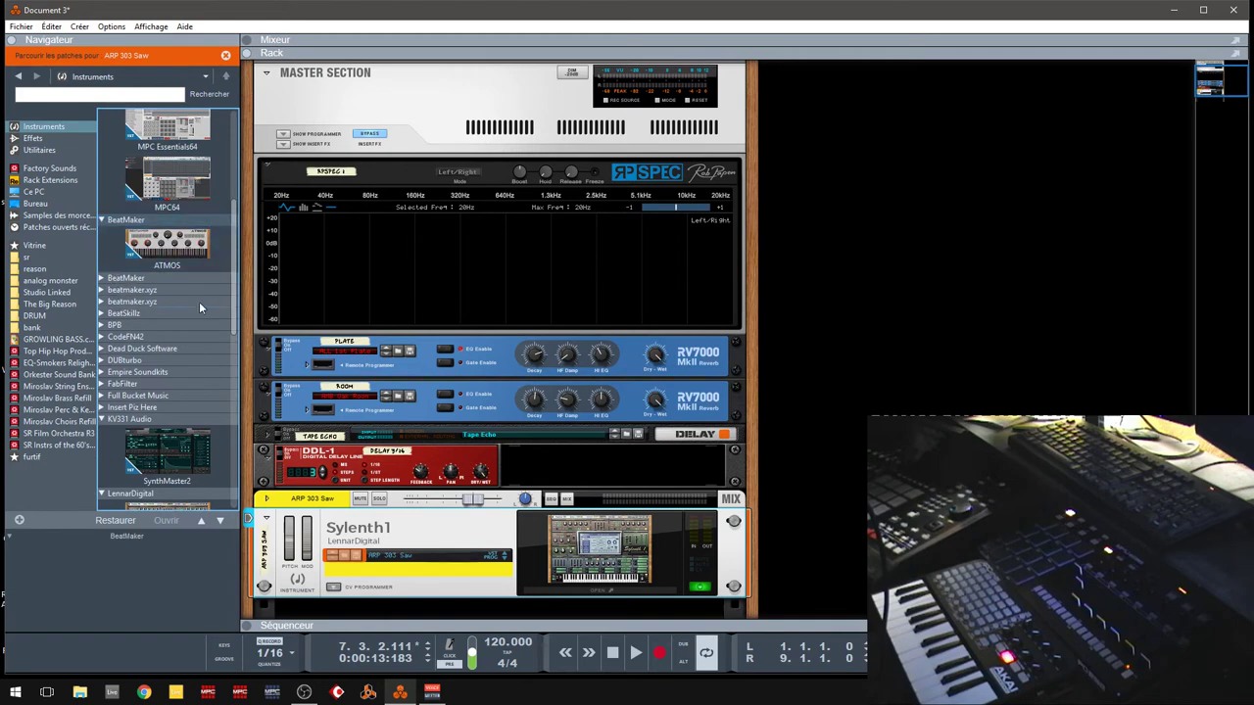
Step: Replace Sylenth1 with Albino3 64 from the LinPlug group and capture its interface as the device image
drag(235, 273, 252, 390)
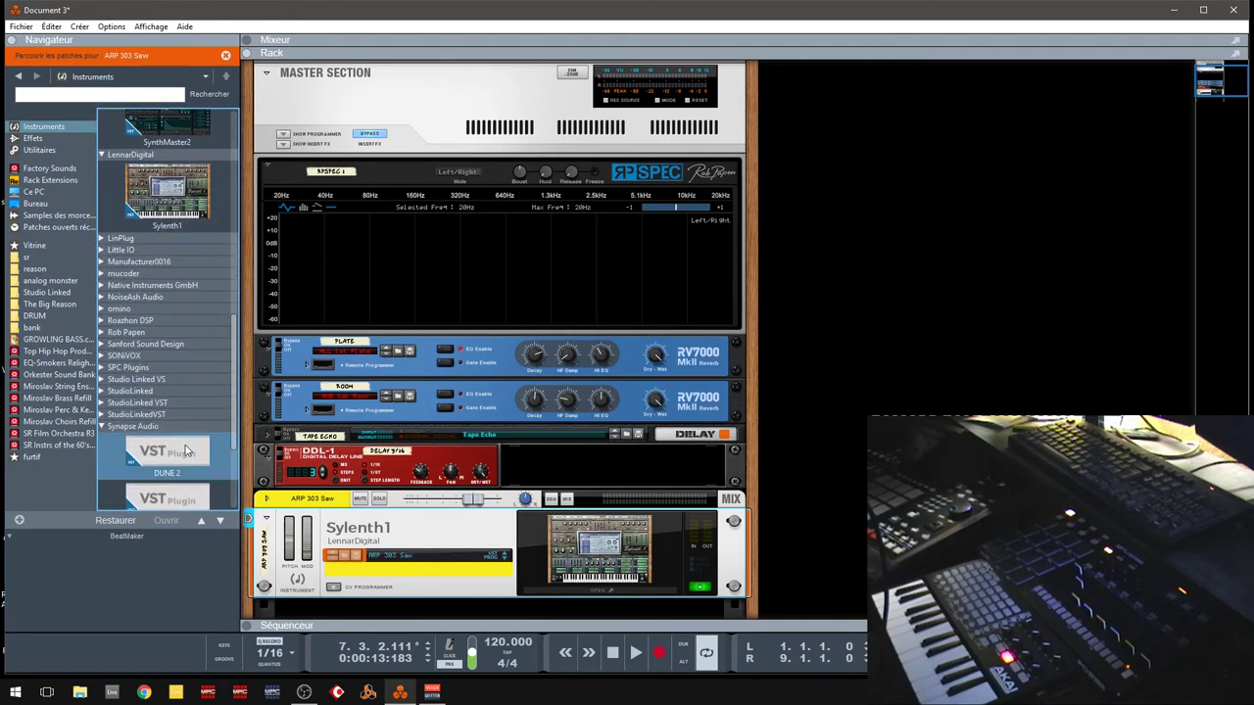
click(102, 243)
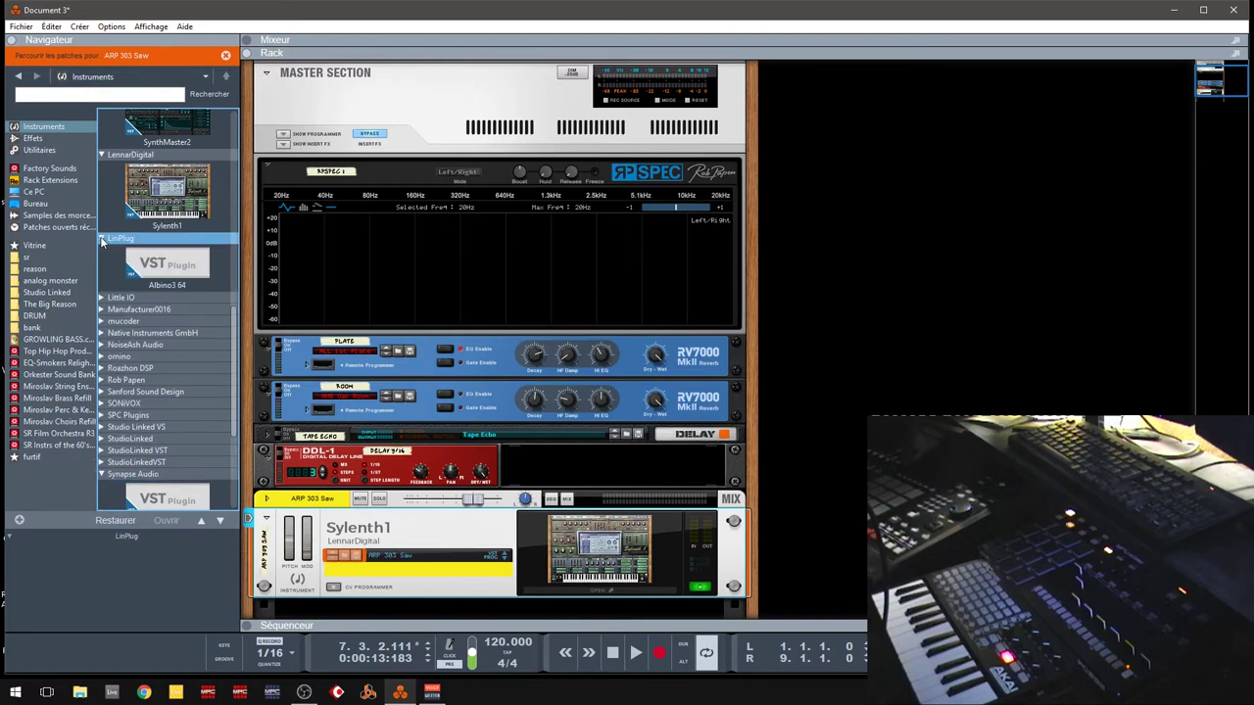
drag(167, 269, 539, 546)
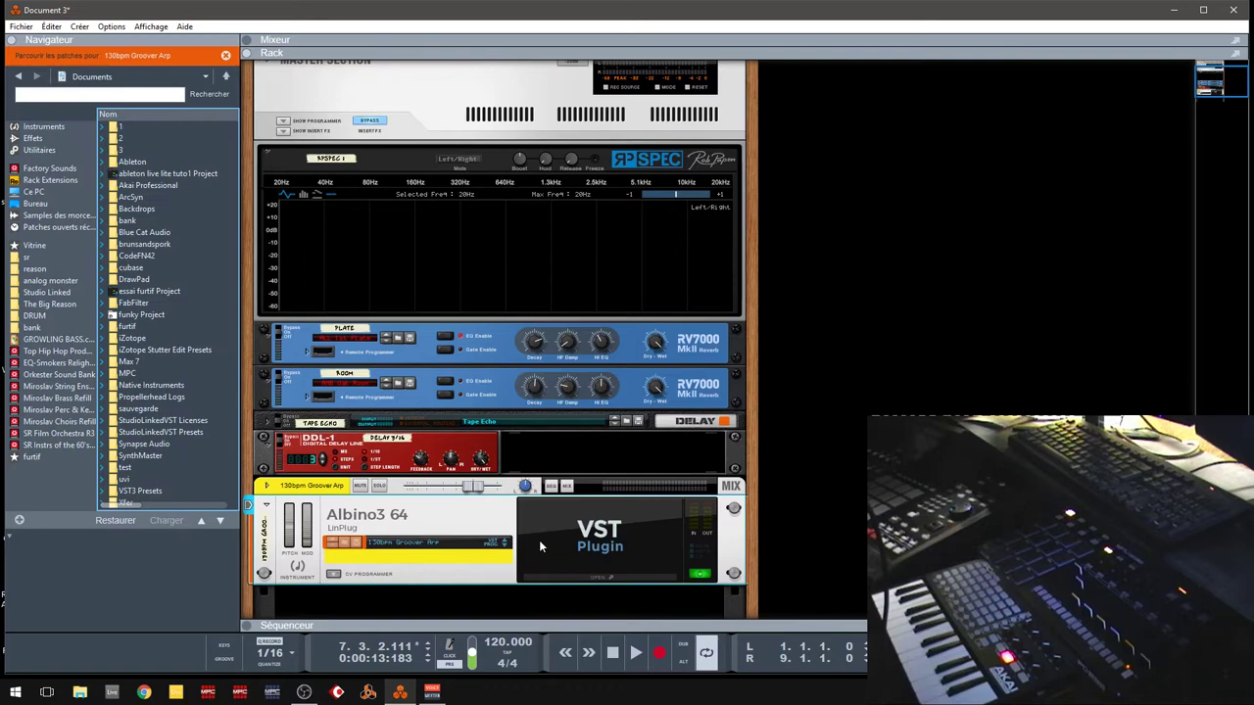
click(593, 578)
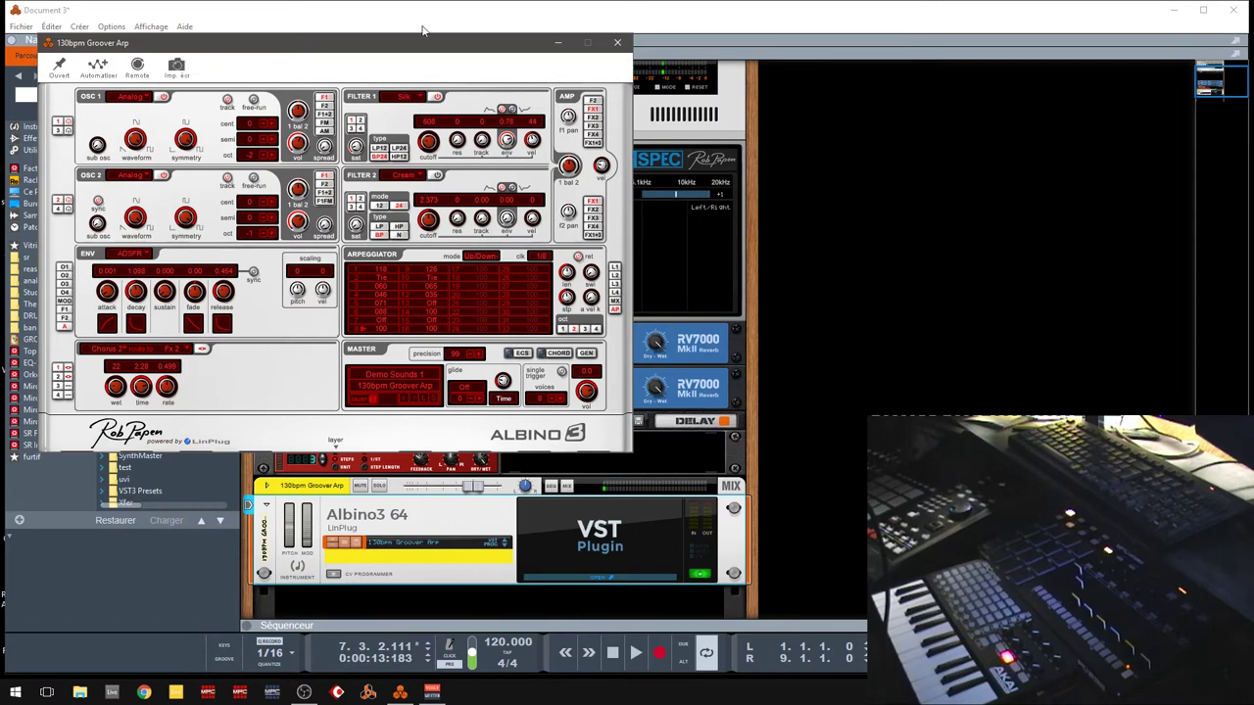
click(618, 42)
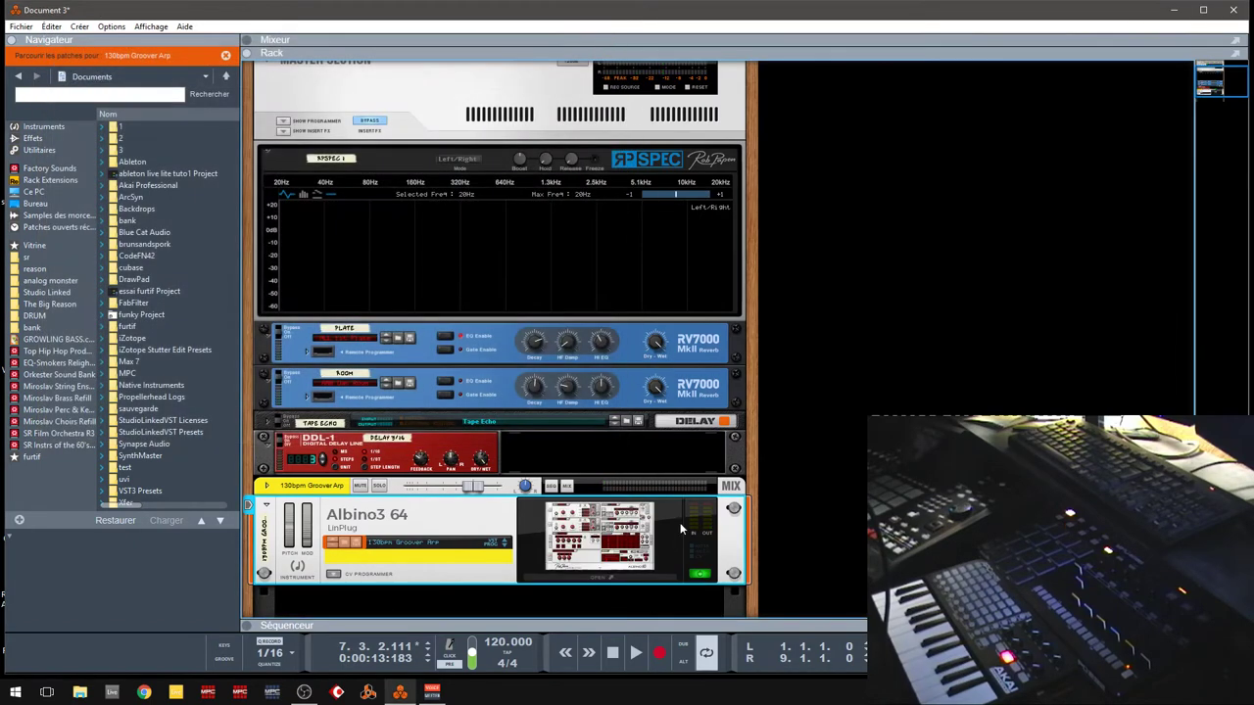
Step: Replace Albino3 64 with Xpand!2_x64 from the AIR Music Technology instruments and expand its CV programmer
click(82, 128)
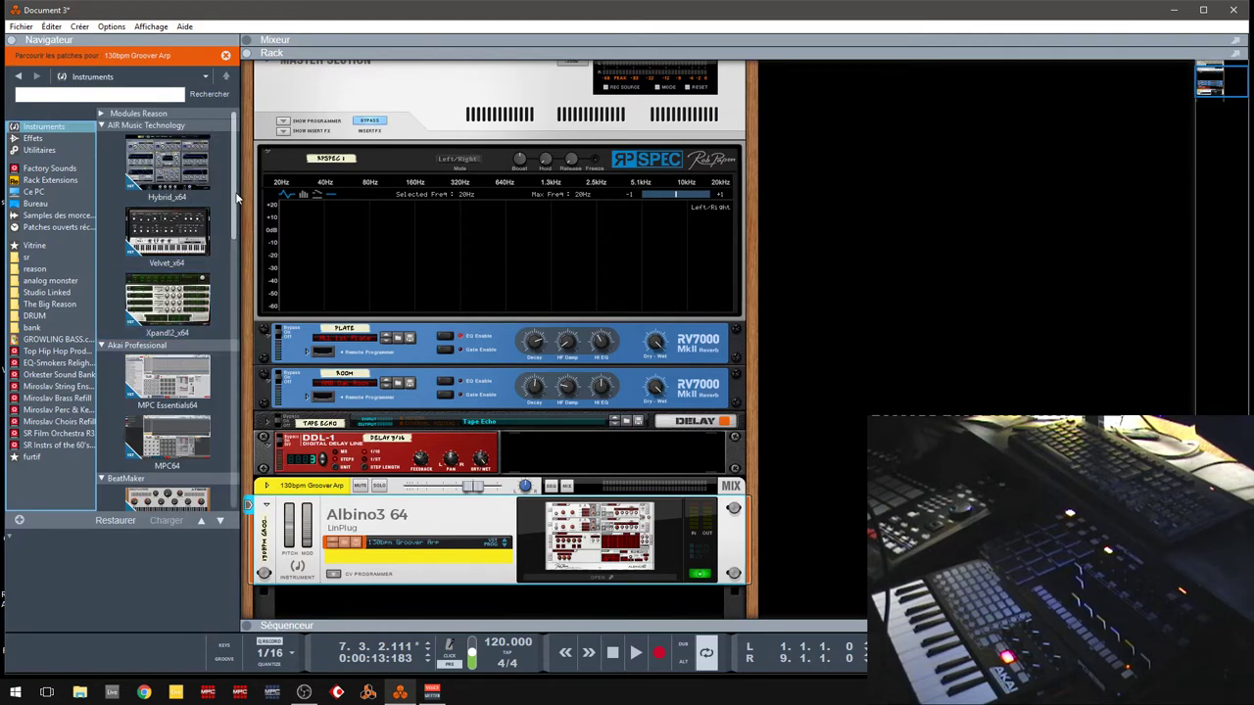
scroll(206, 338, down, 10)
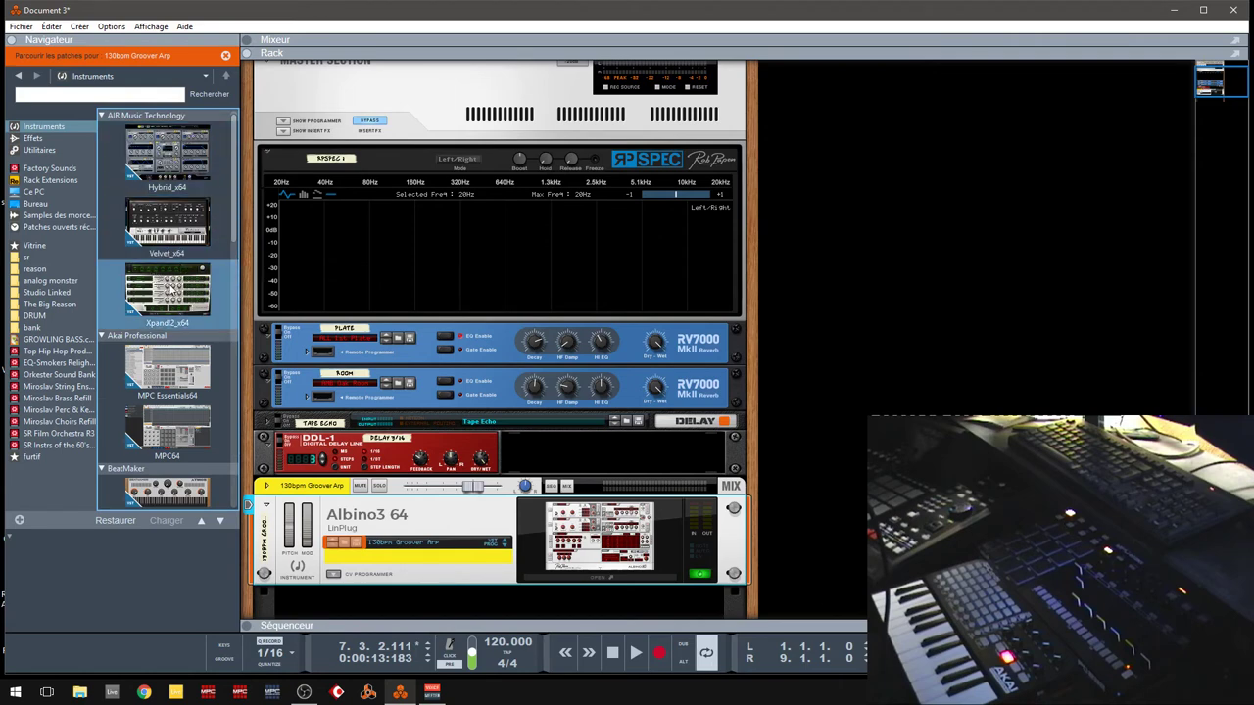
drag(176, 287, 508, 544)
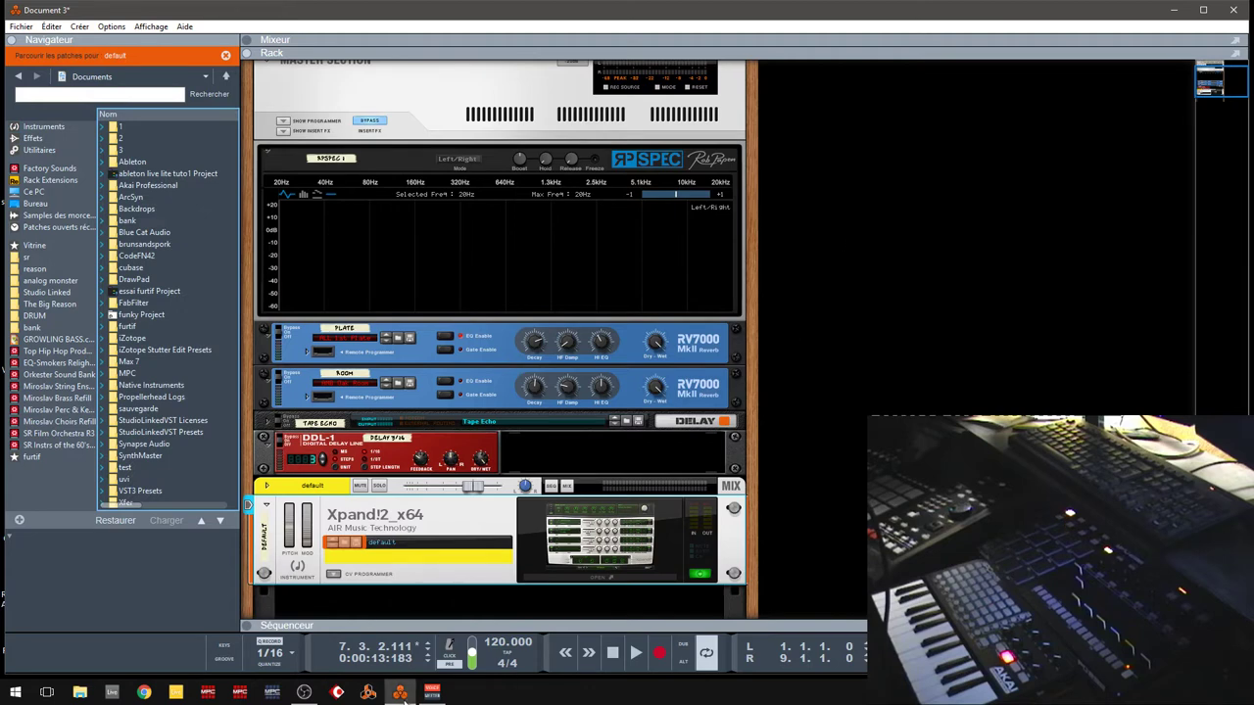
click(341, 574)
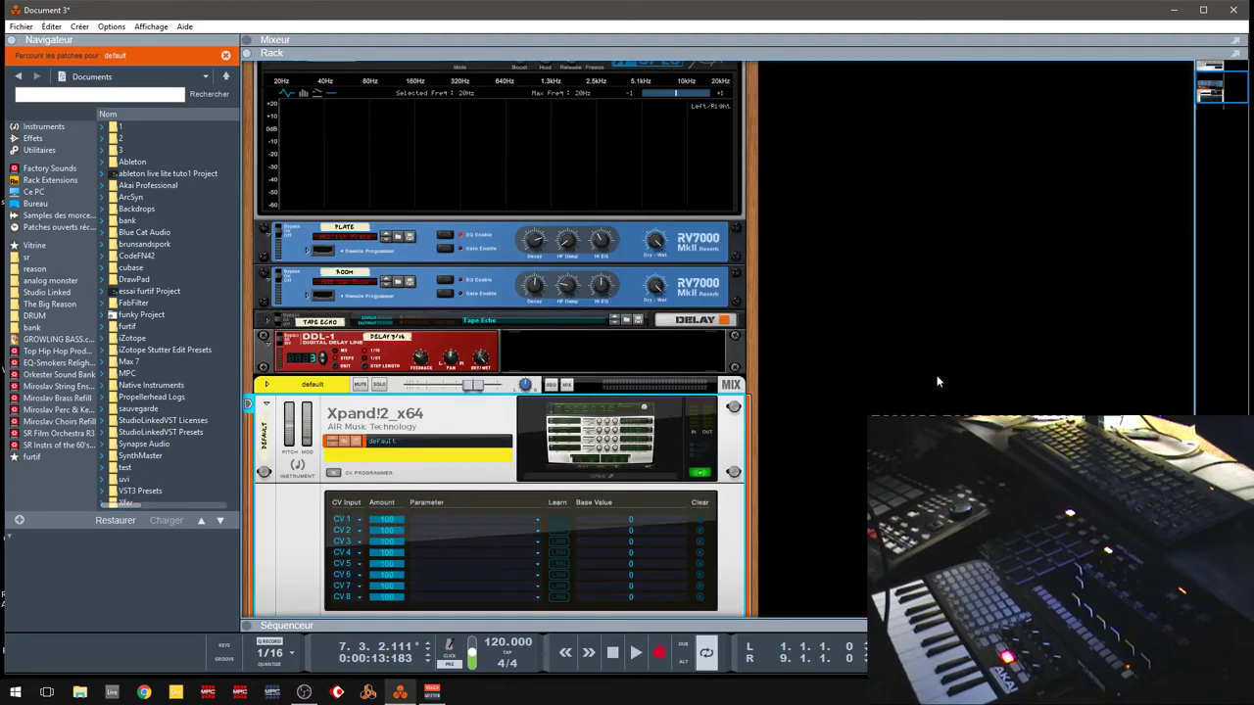
drag(1232, 90, 1229, 98)
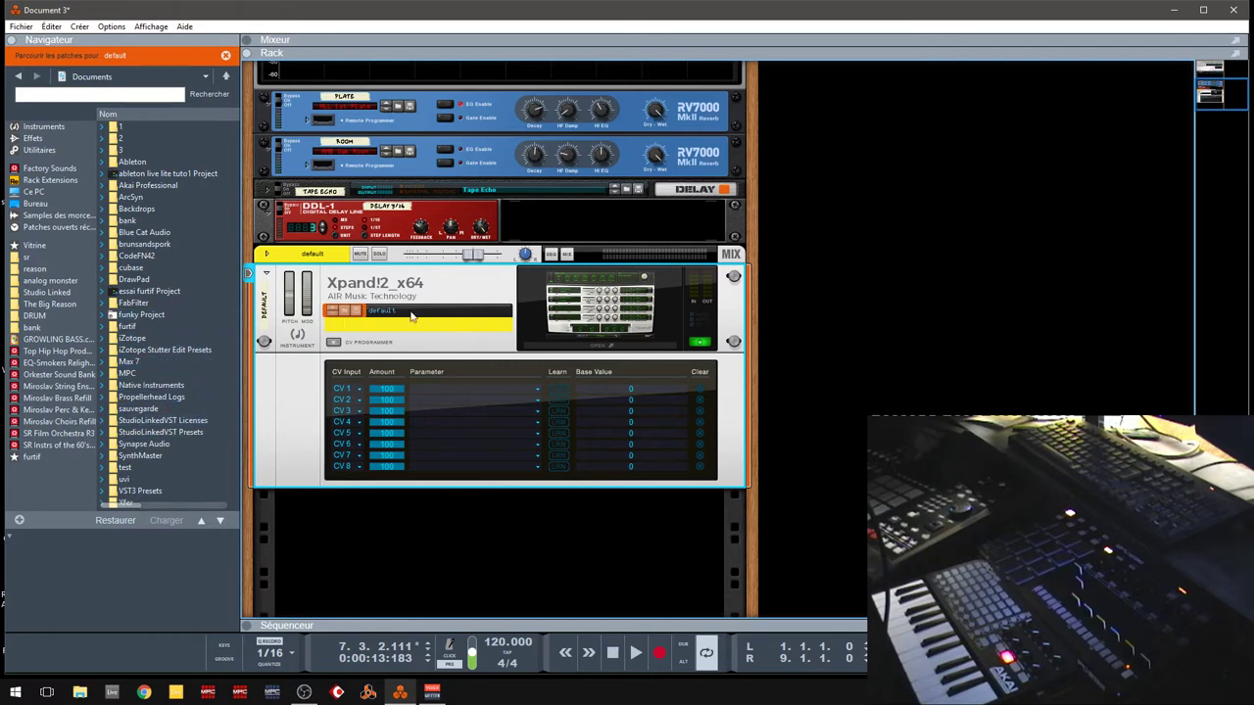
Step: Open the Xpand!2 plug-in window and load the 08 Chime Lead preset from the 11 Soft Leads category
click(569, 348)
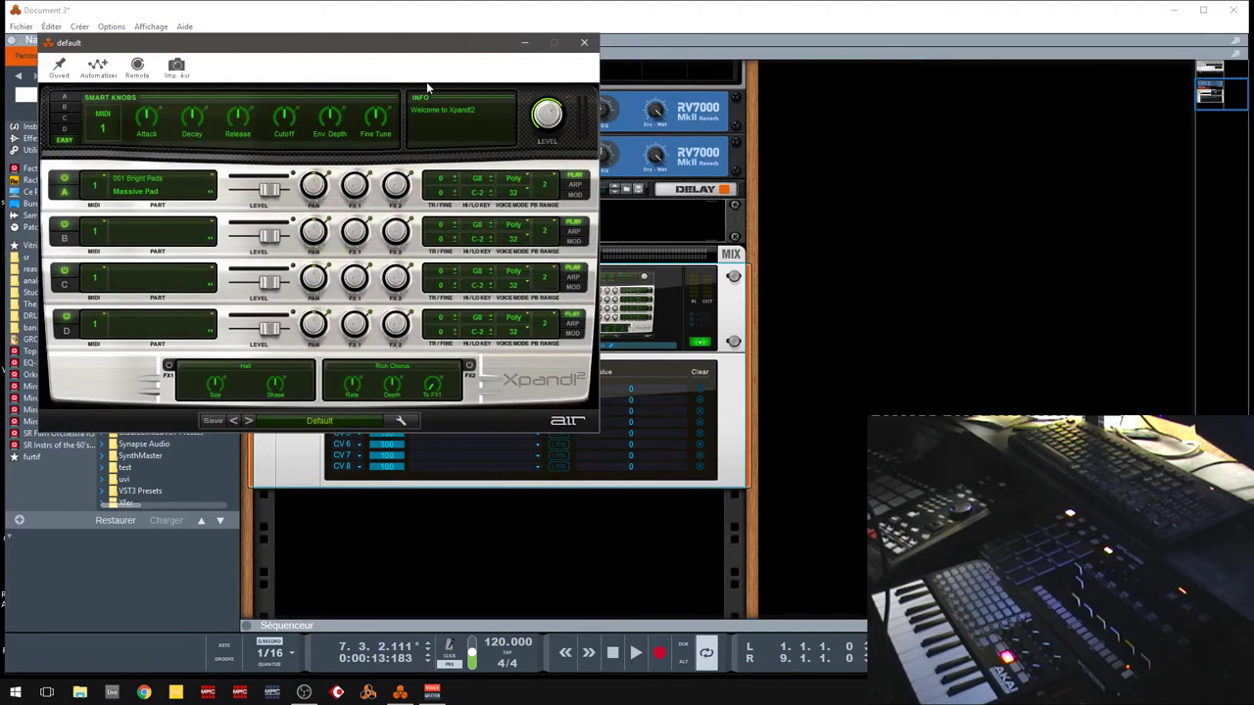
drag(448, 55, 796, 26)
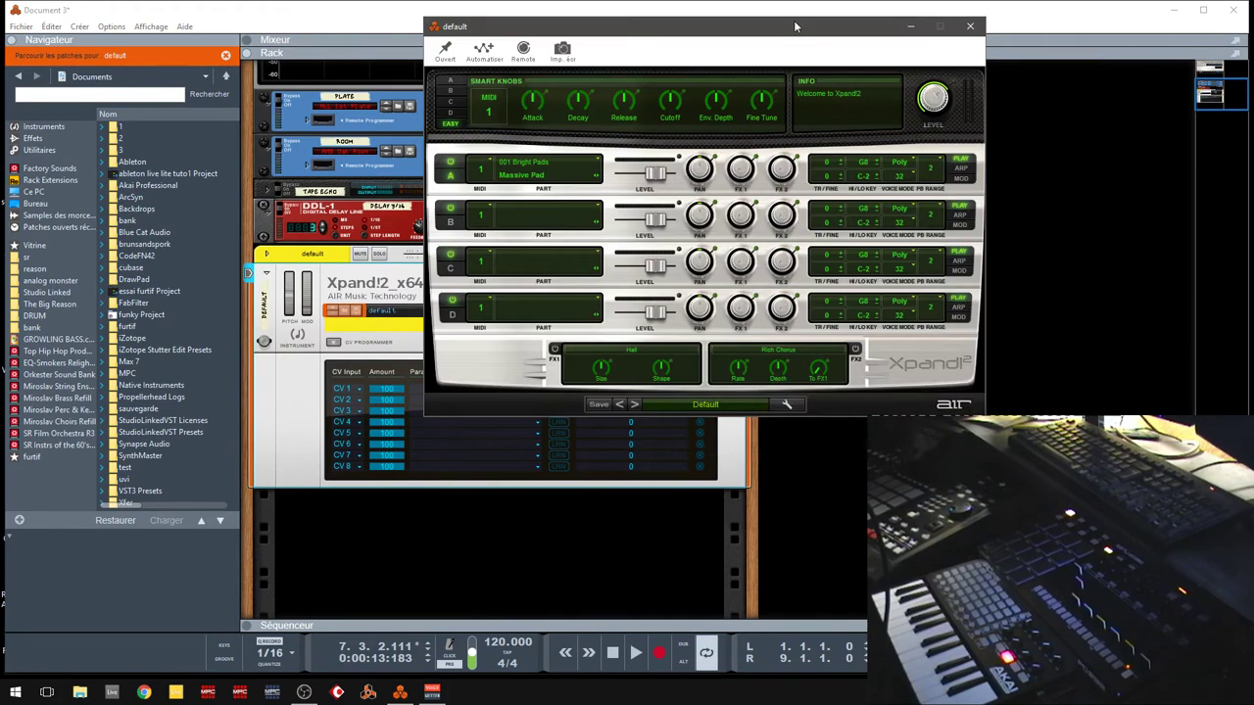
click(721, 407)
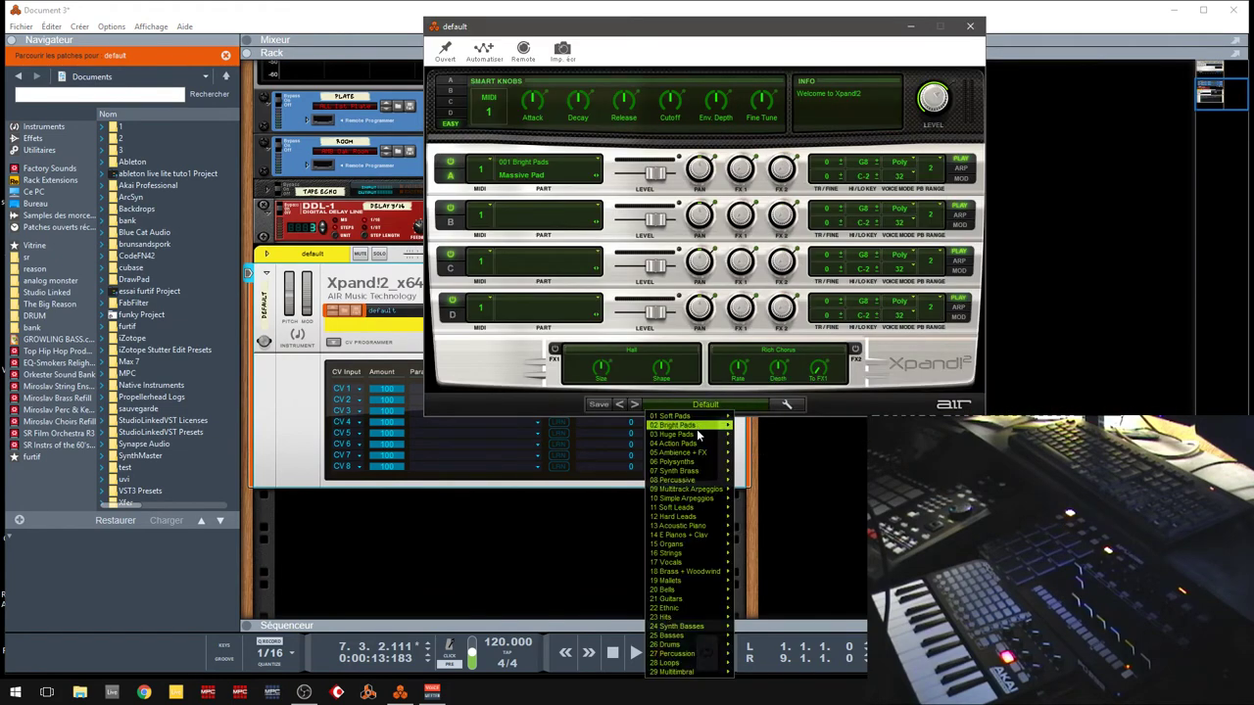
mouse_move(695, 547)
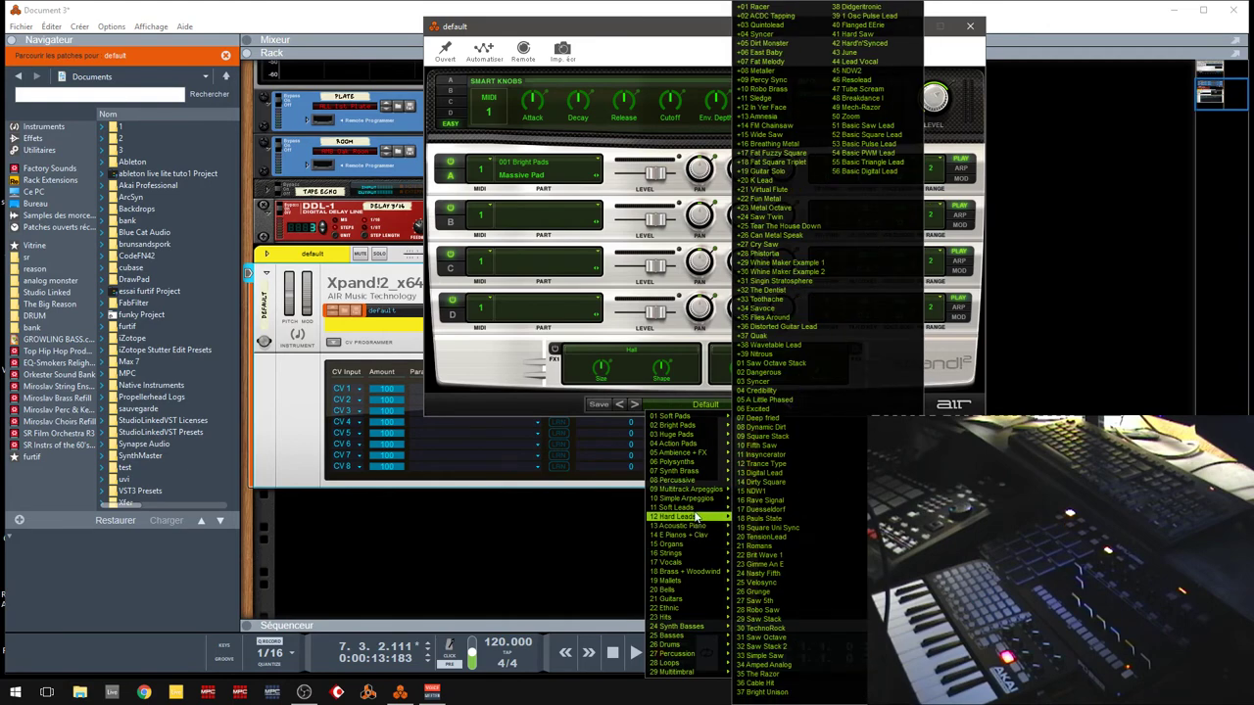
mouse_move(694, 506)
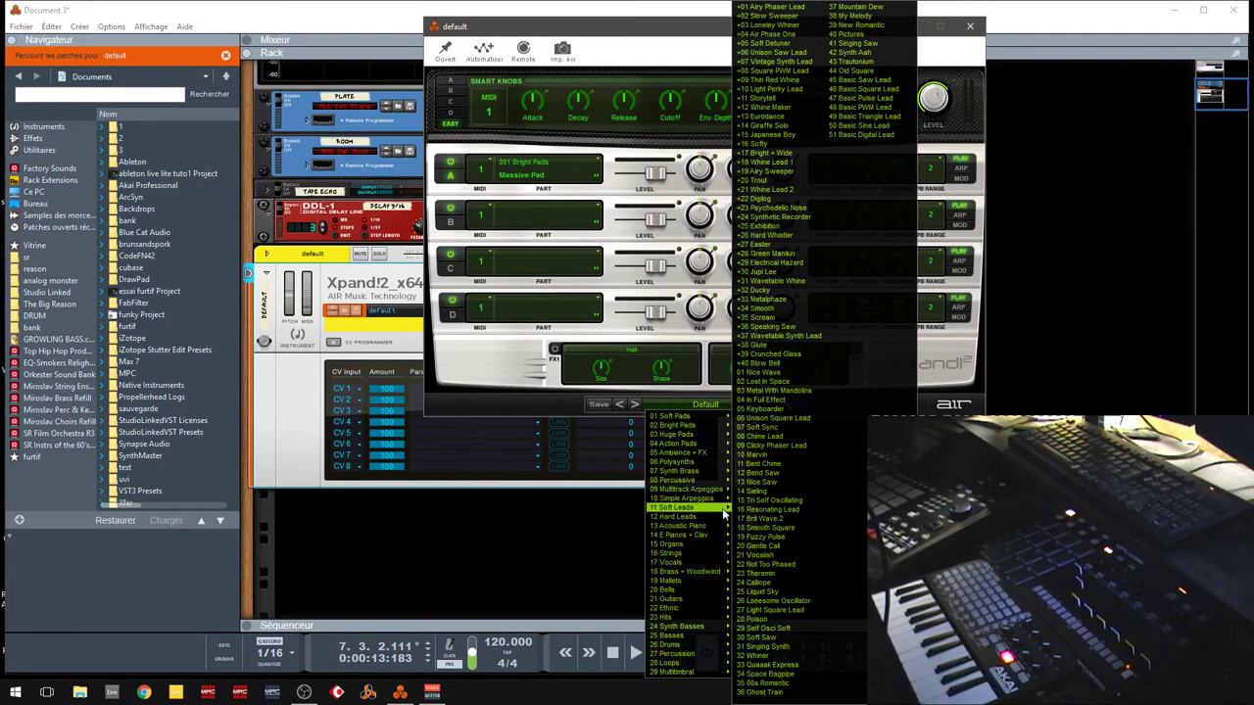
click(773, 435)
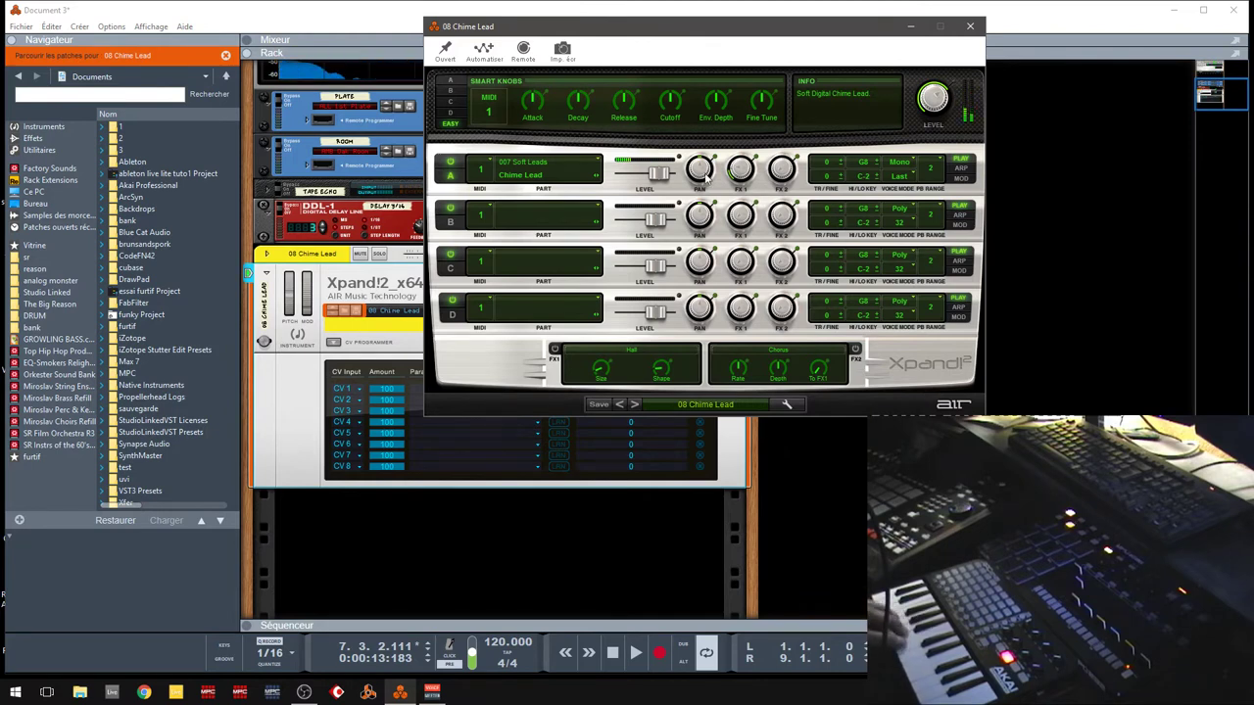
Step: Collapse the browser and move the Xpand!2 window clear of its rack device
drag(742, 30, 666, 30)
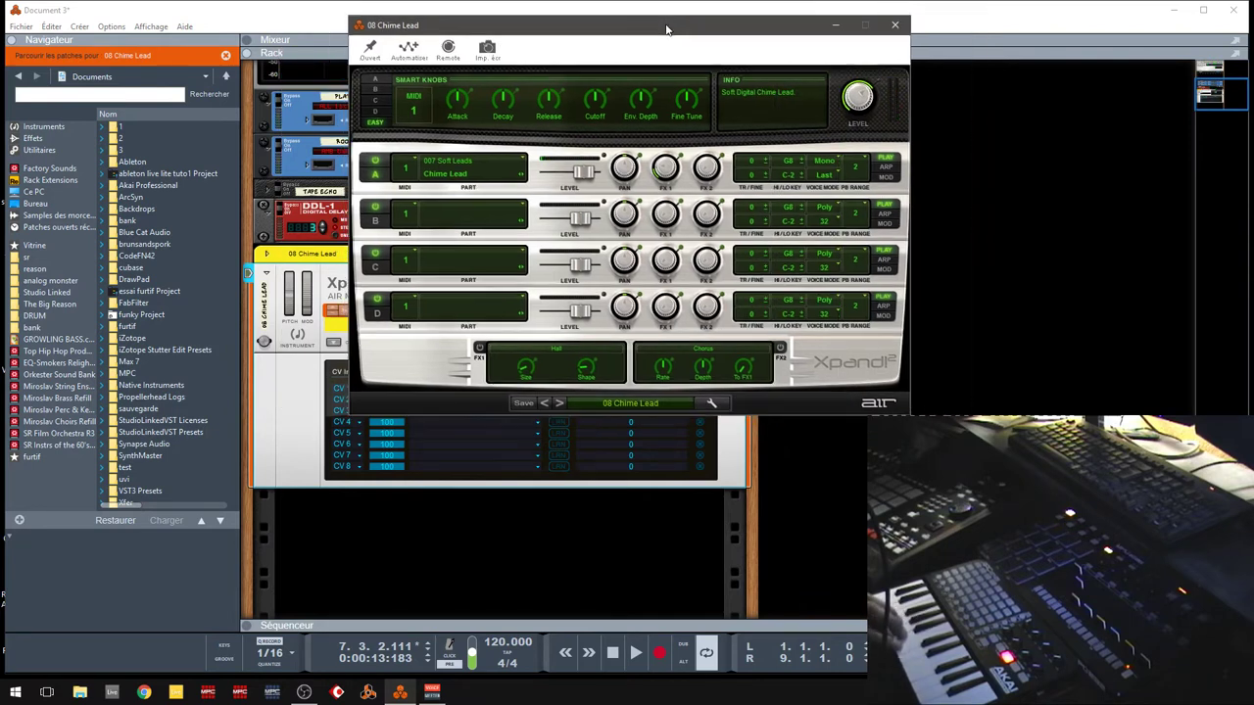
click(17, 42)
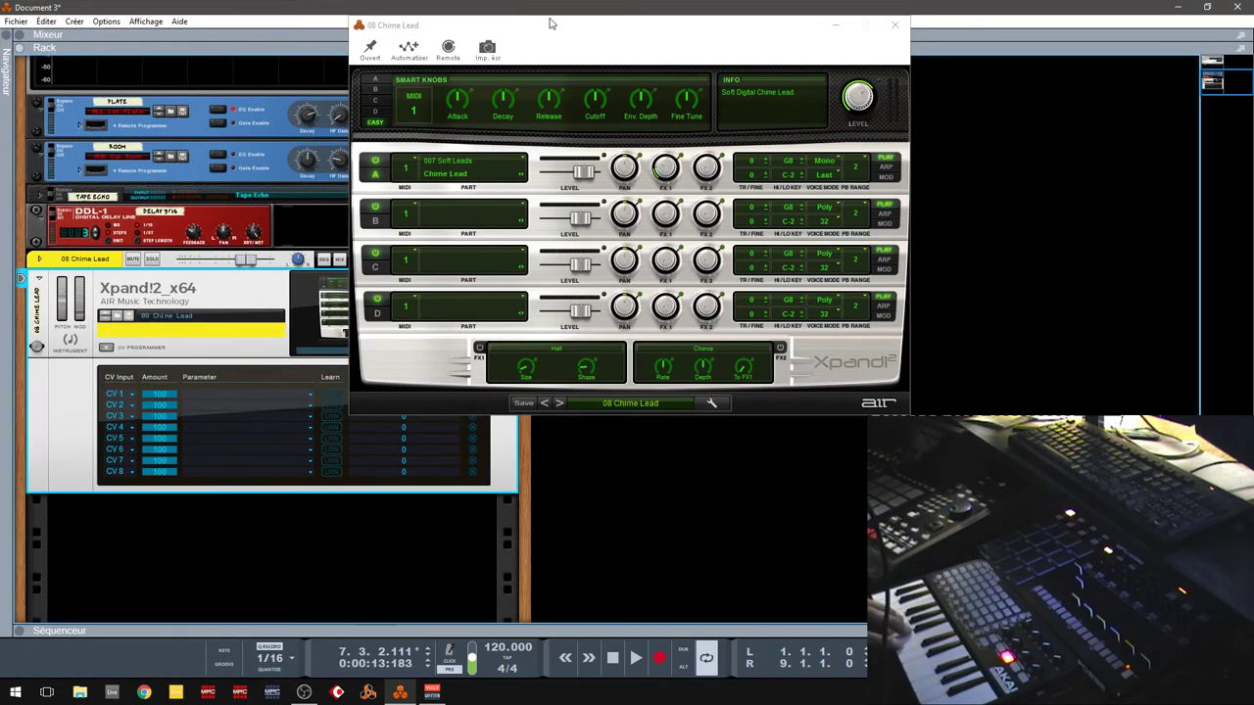
click(585, 36)
drag(585, 36, 716, 31)
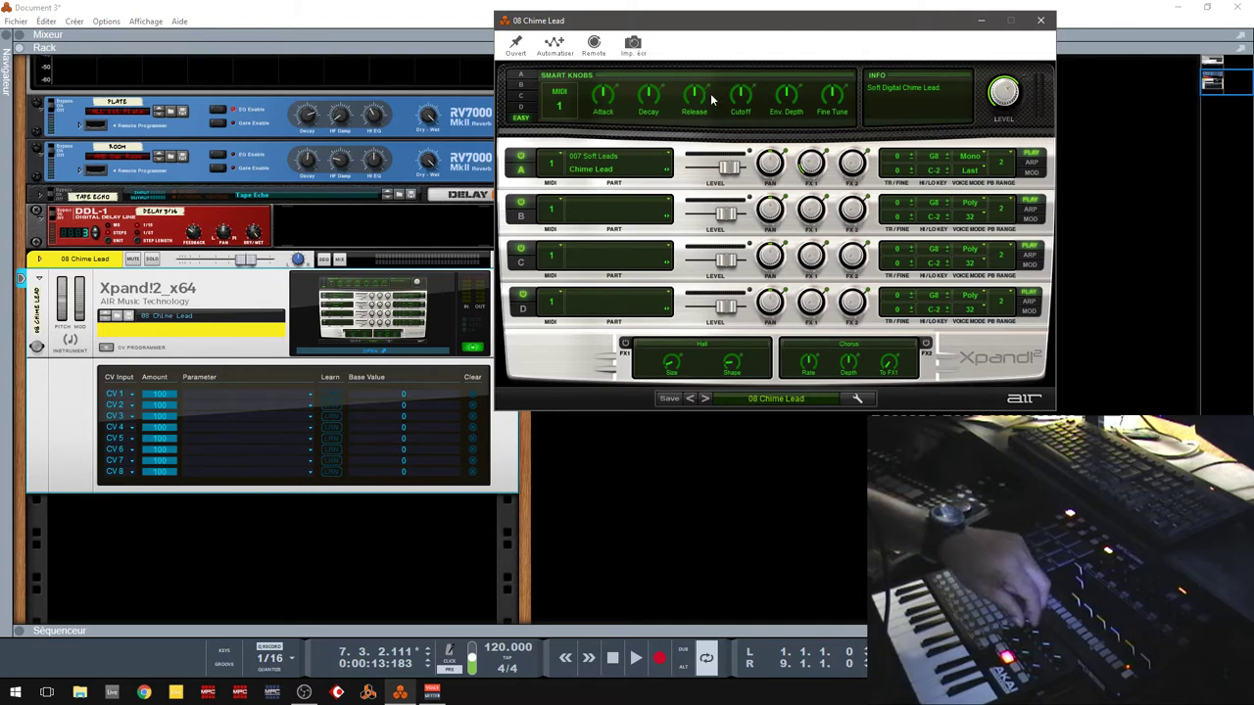
Step: Edit the remote override for Xpand!2's Part A Pan knob, learning from the control surface input, and accept the dialog
click(593, 44)
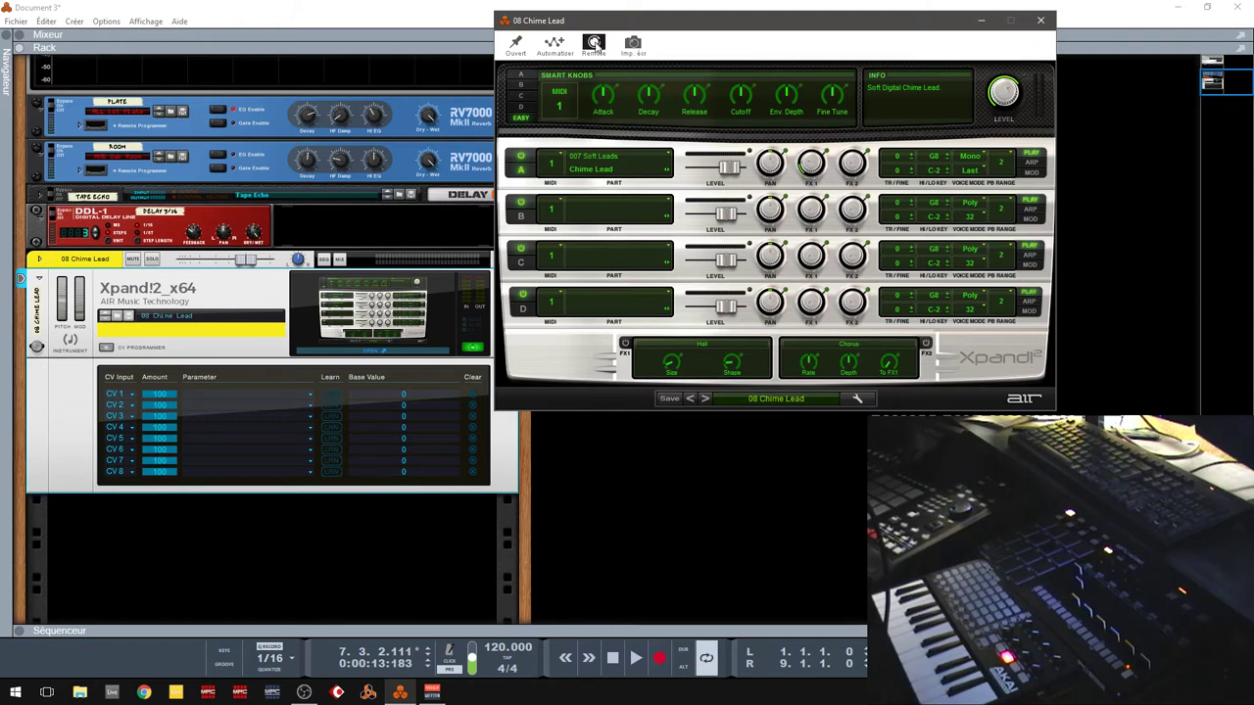
click(772, 159)
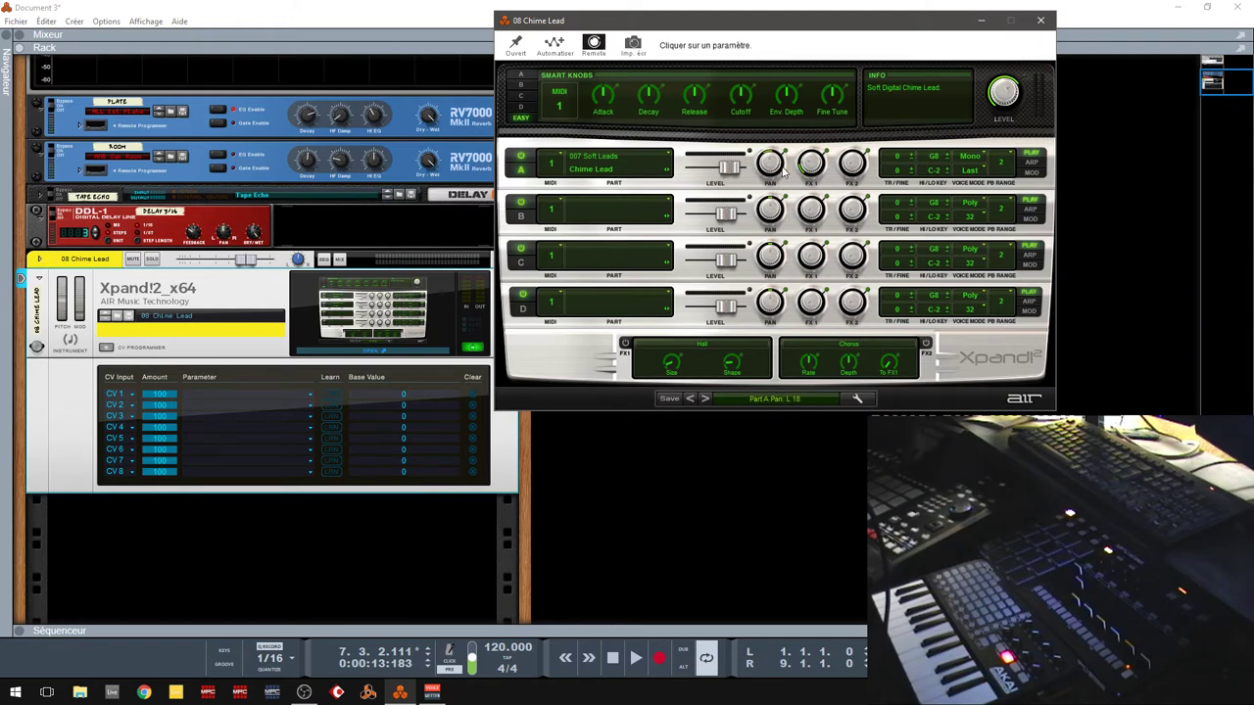
drag(784, 145, 786, 161)
click(786, 161)
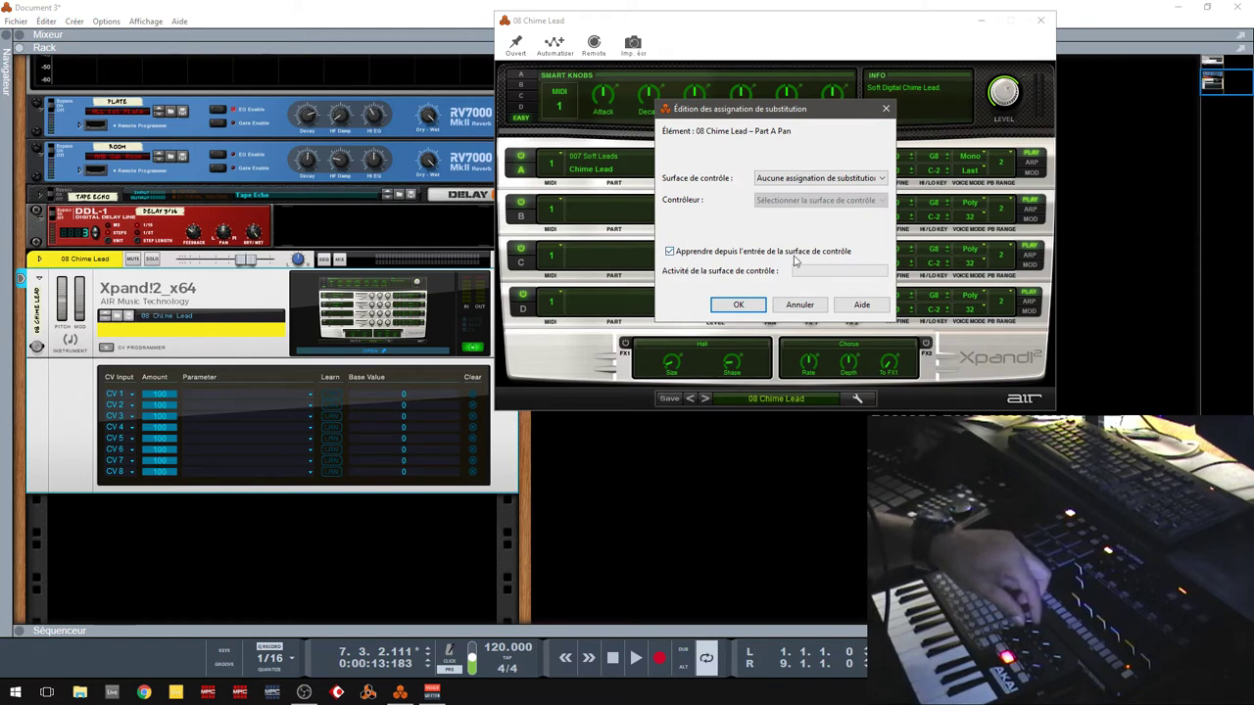
click(739, 306)
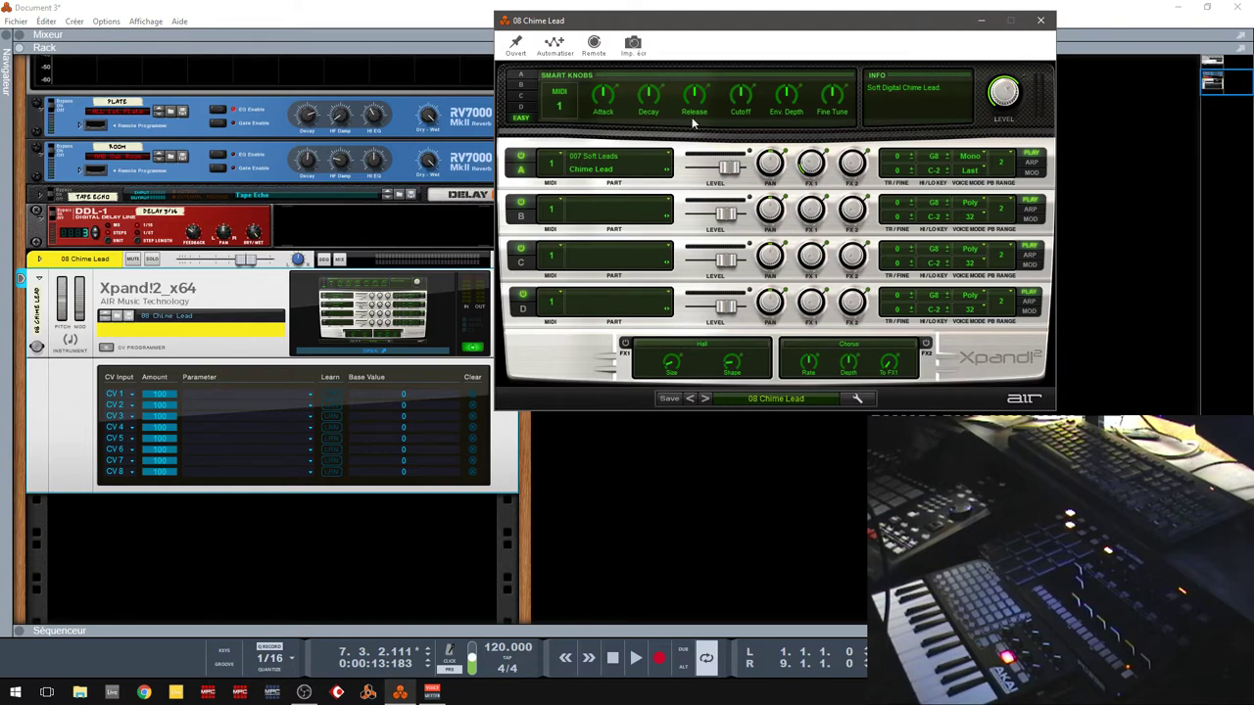
Step: Look through the available parameters for CV 1 in Xpand!2's CV programmer and assign Cutoff
click(280, 394)
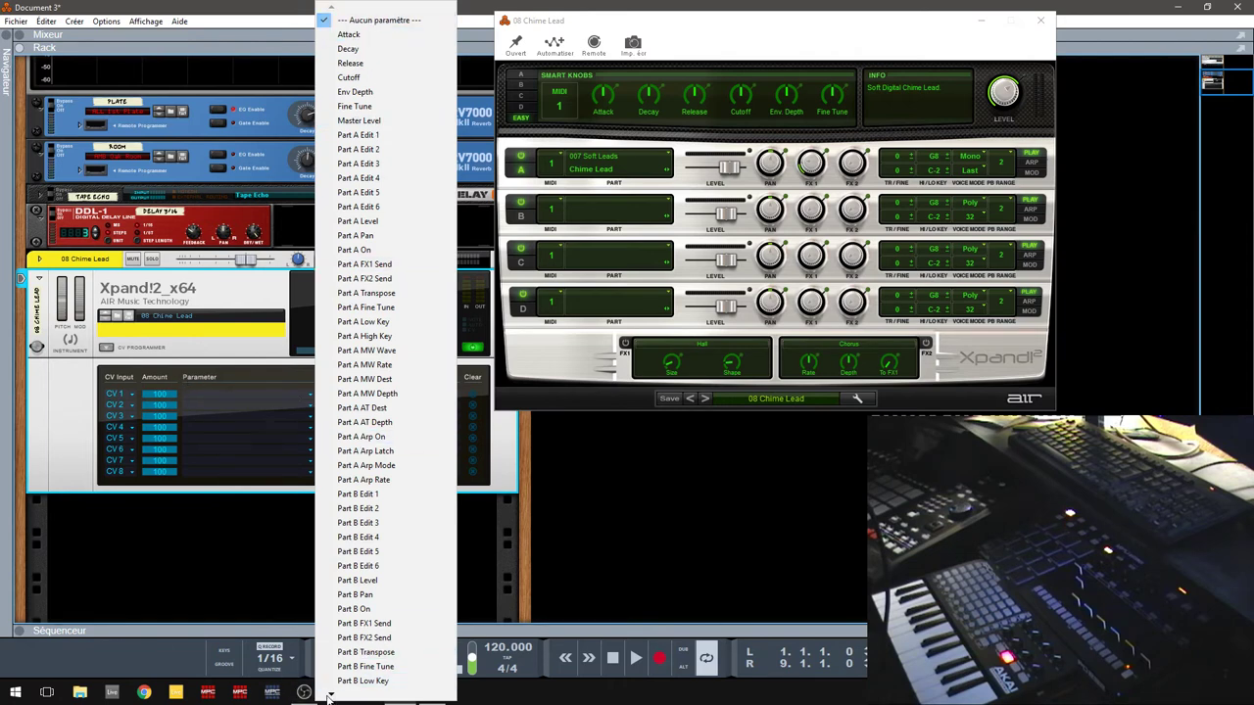
mouse_move(331, 696)
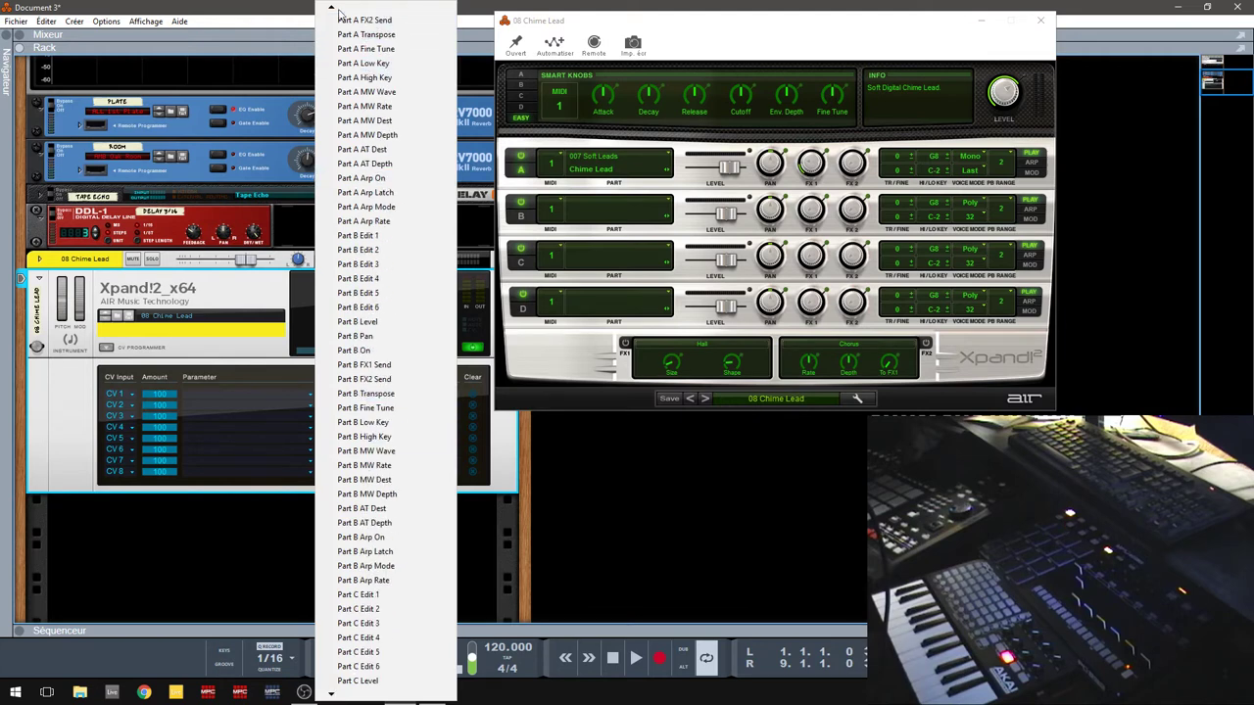
mouse_move(332, 10)
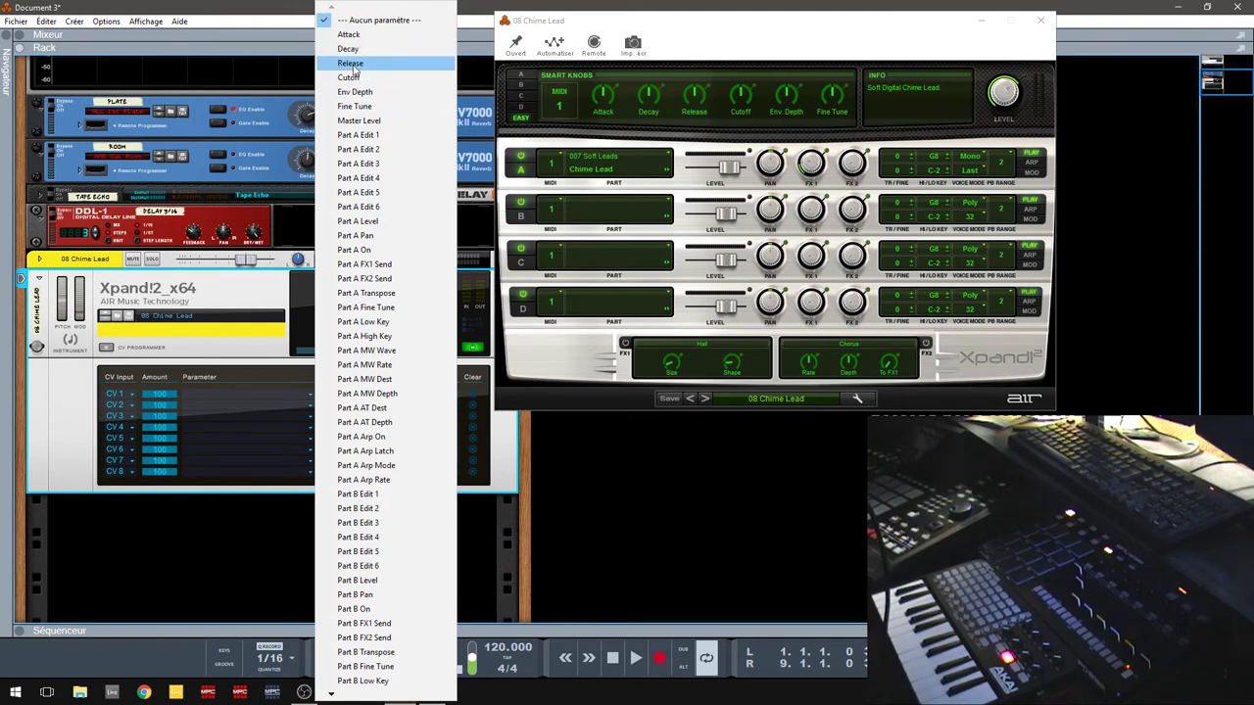
click(356, 77)
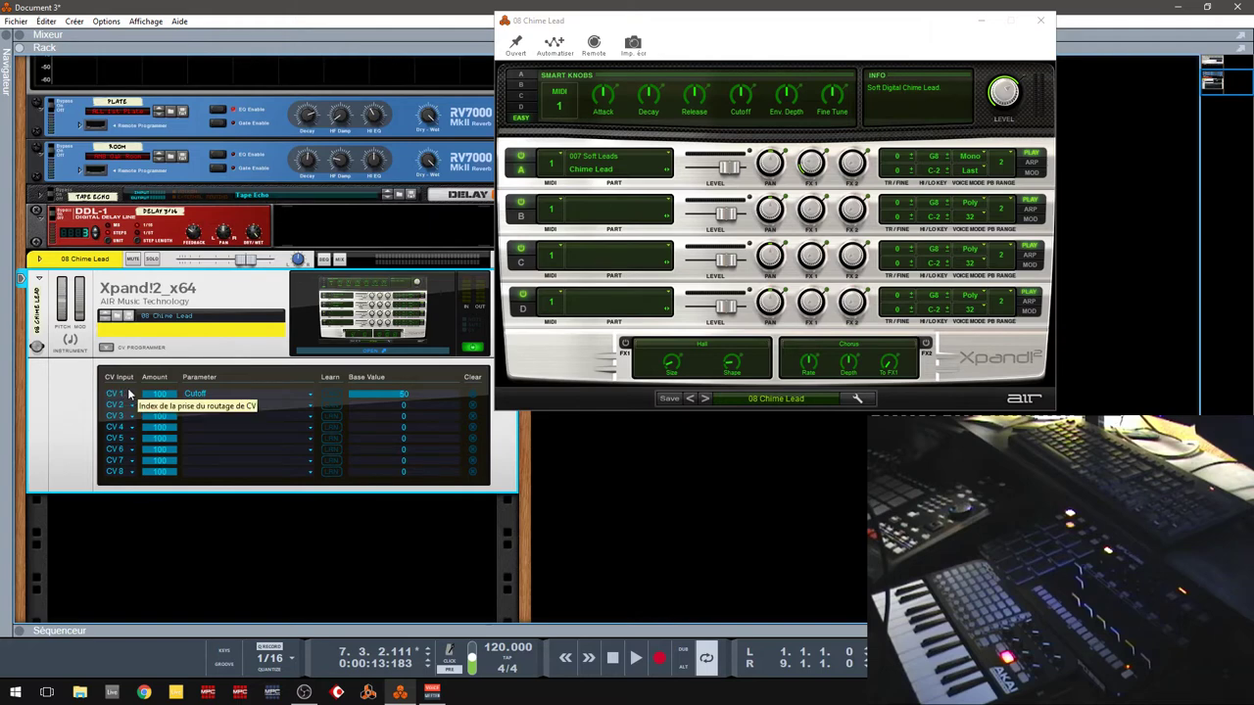
Step: Show the browser and add a Matrix pattern sequencer from the utilities below Xpand!2 in the rack
click(6, 41)
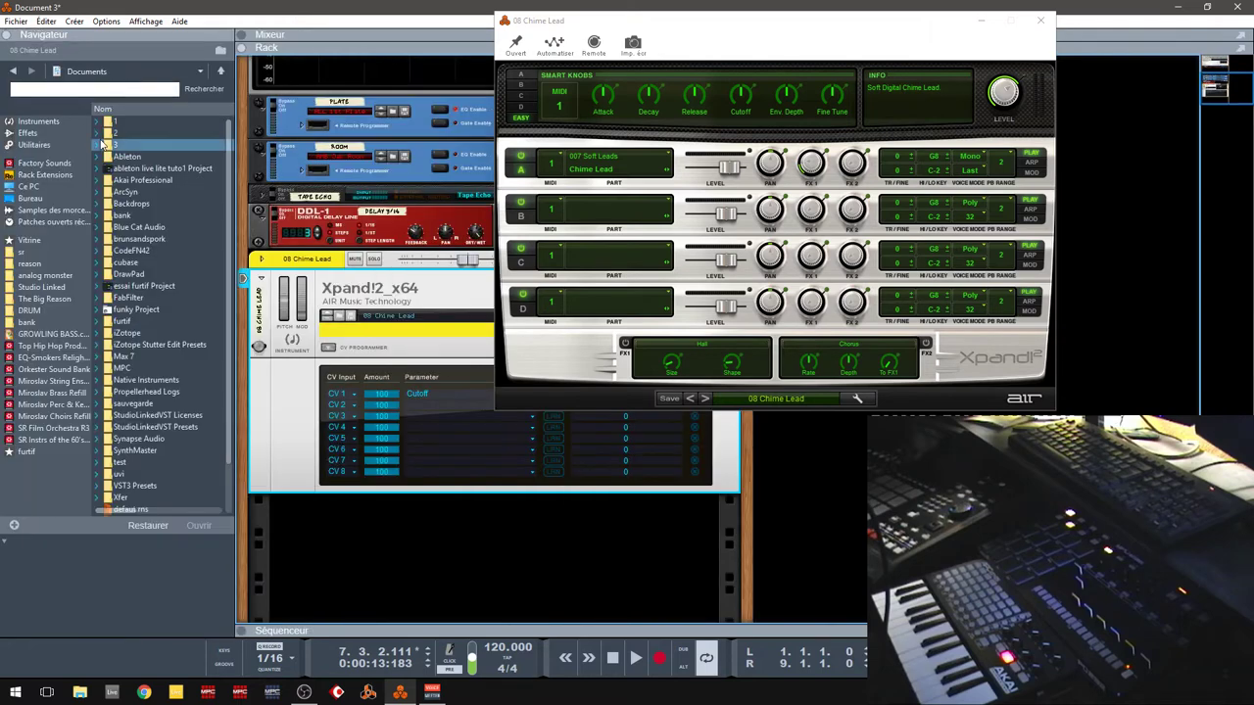
click(28, 133)
click(31, 145)
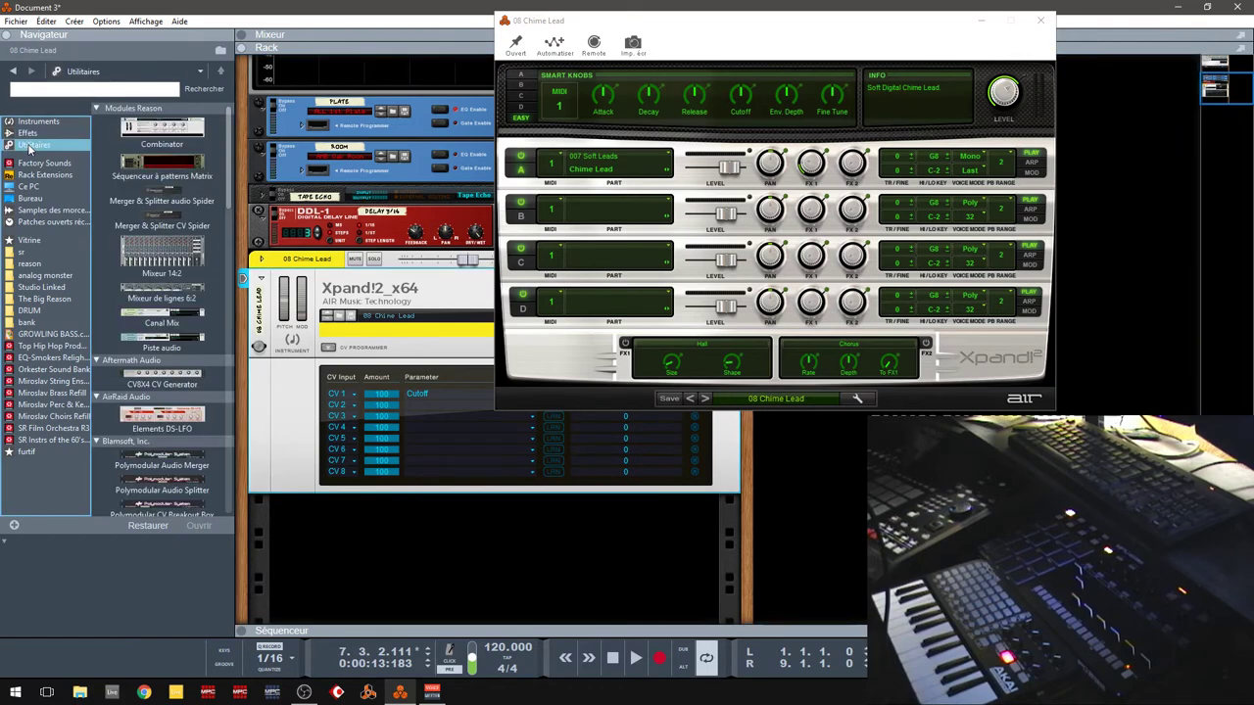
drag(162, 164, 425, 550)
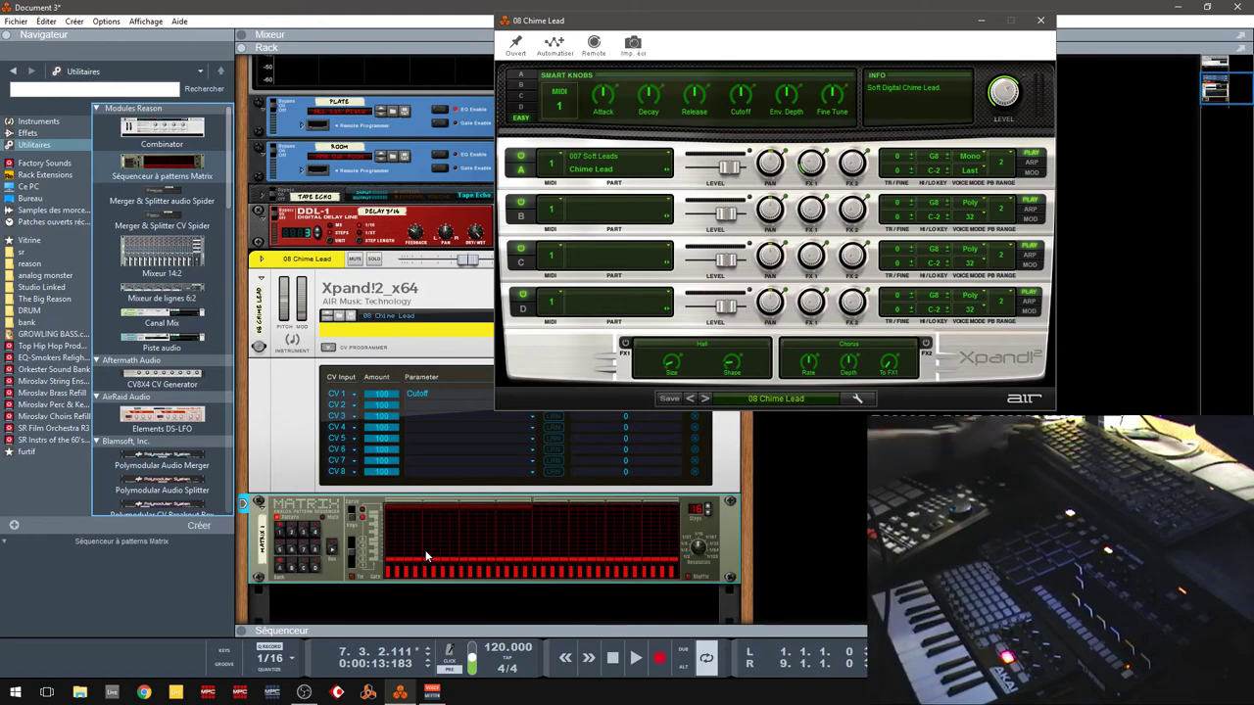
Step: Flip the rack to its rear and disconnect the Matrix's Note CV and Gate CV from Xpand!2
key(Tab)
click(325, 530)
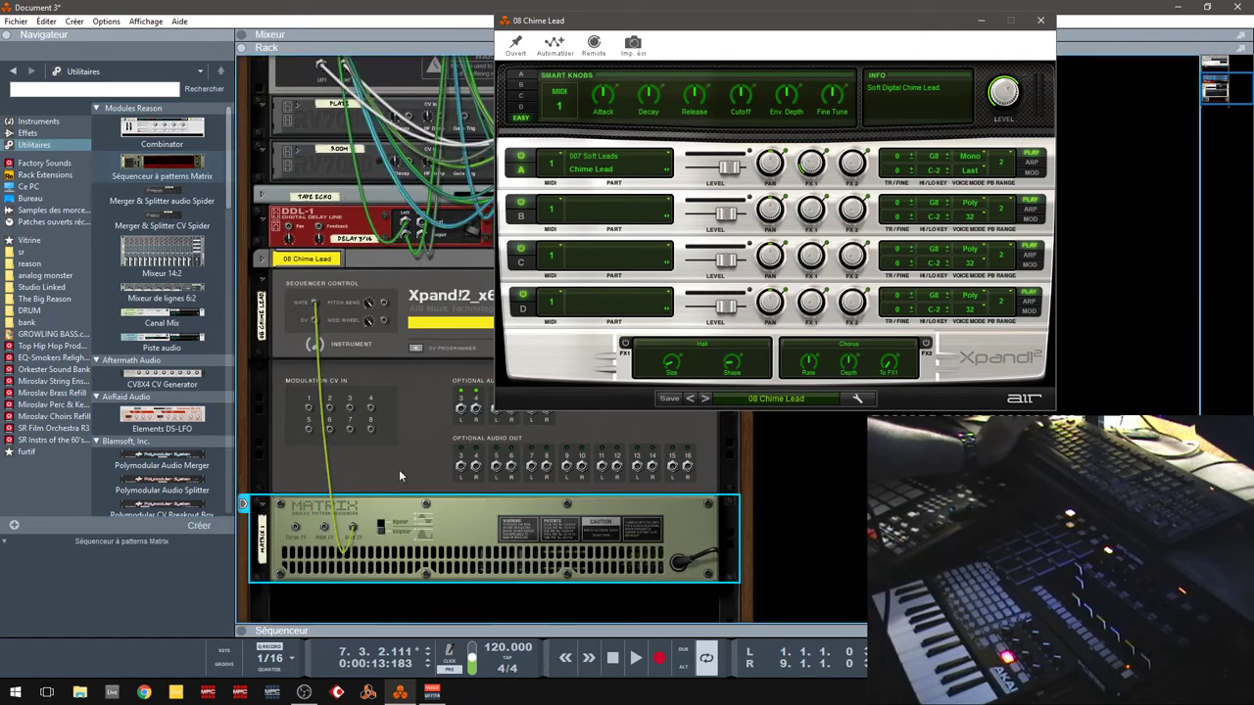
mouse_move(356, 529)
mouse_down()
mouse_move(353, 451)
mouse_move(281, 370)
mouse_up()
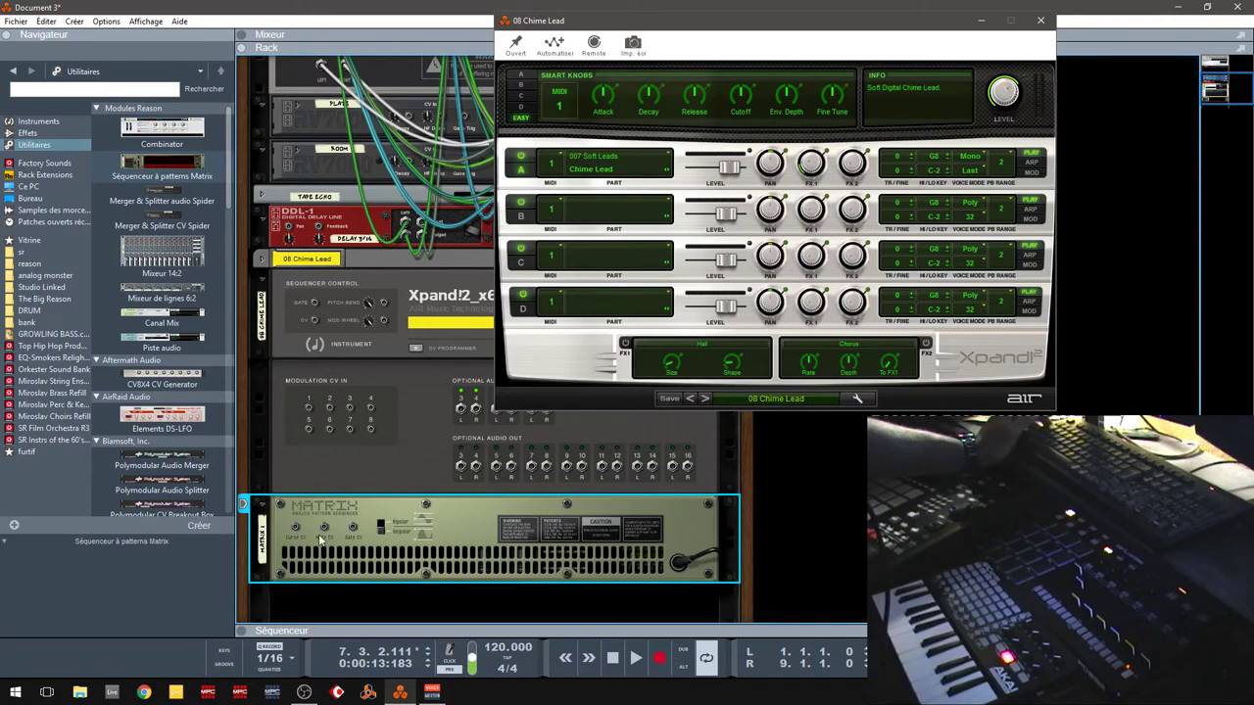
Step: Set the Matrix curve to bipolar, cable Curve CV to Xpand!2's Modulation CV In 1, and return to the rack front
click(382, 527)
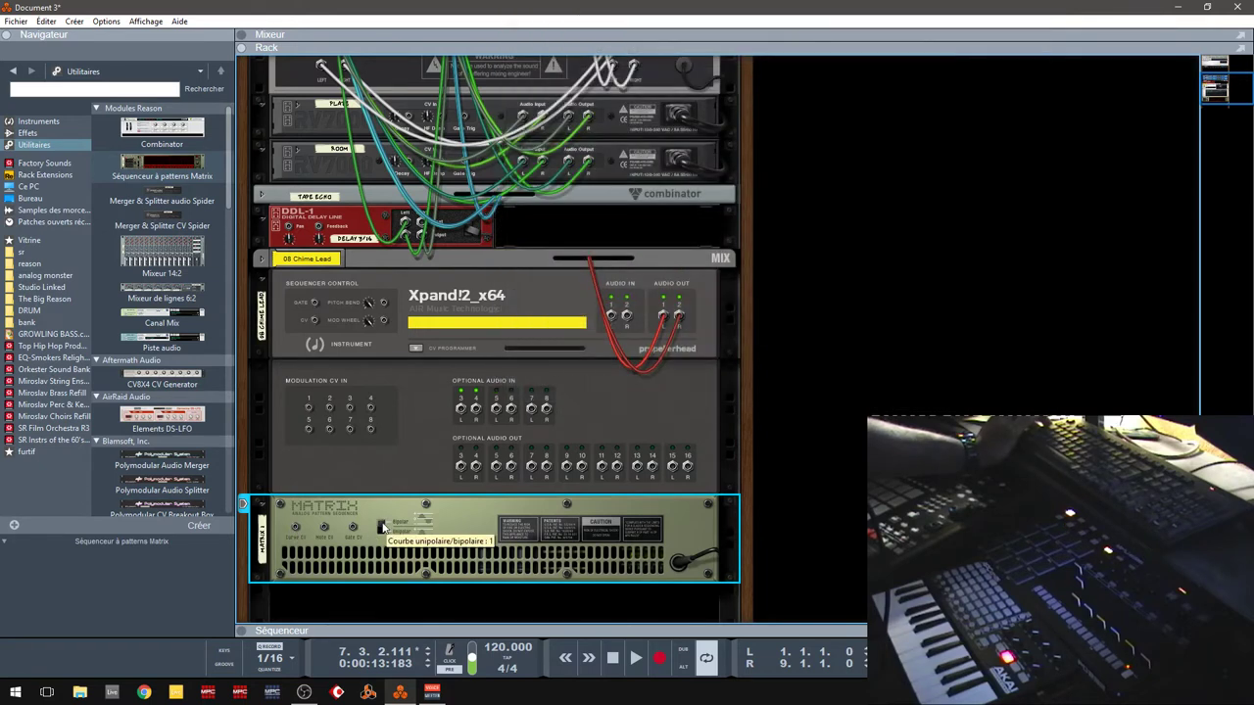
drag(297, 530, 310, 411)
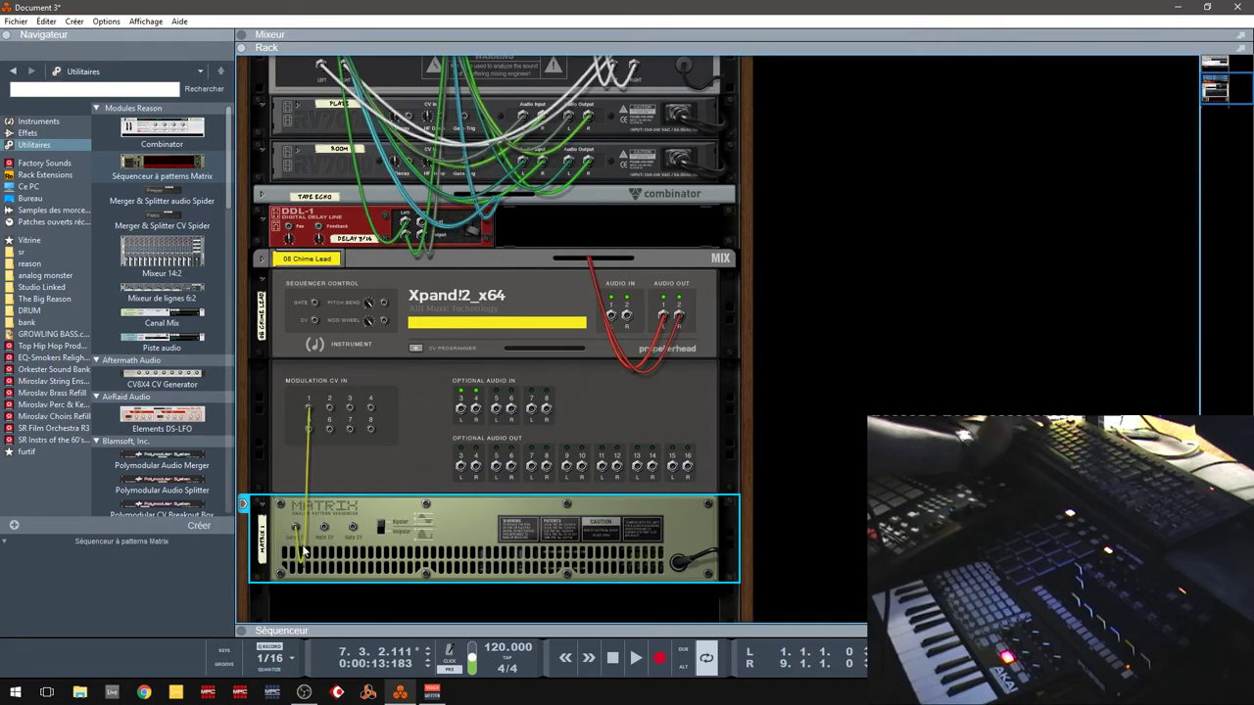
key(Tab)
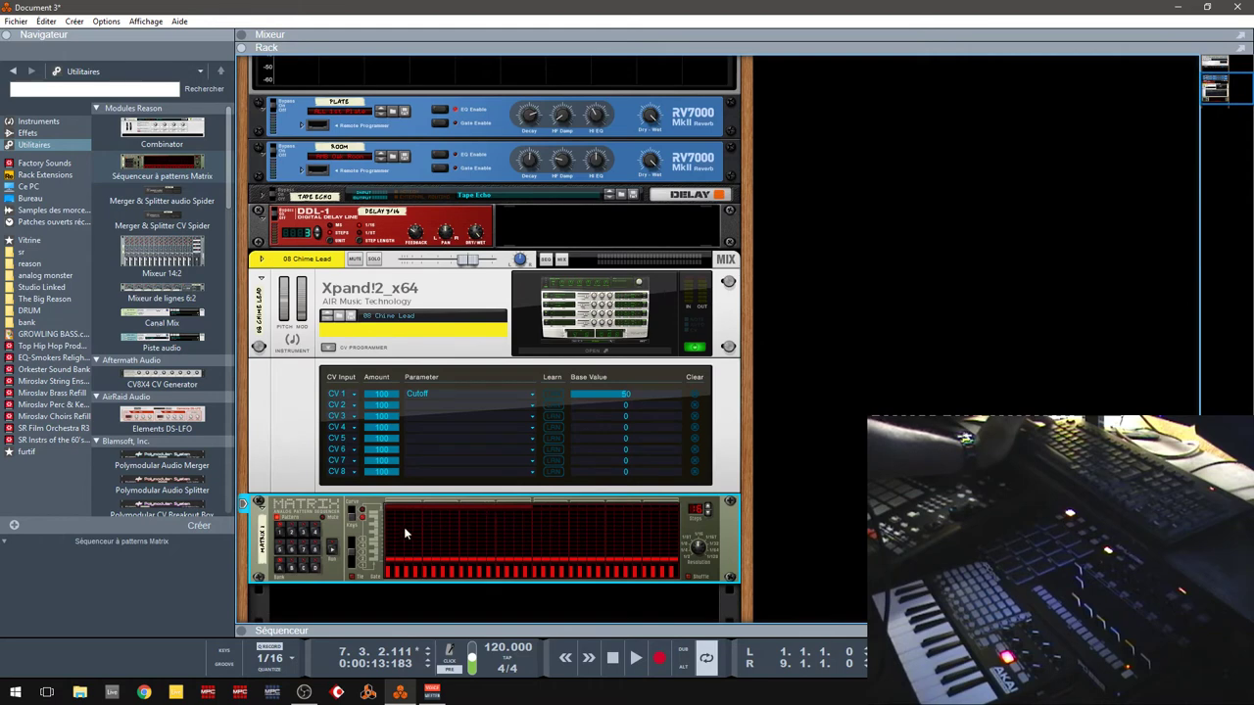
Step: Set the Matrix to 32 steps and draw a rising and falling curve across all of them
click(709, 507)
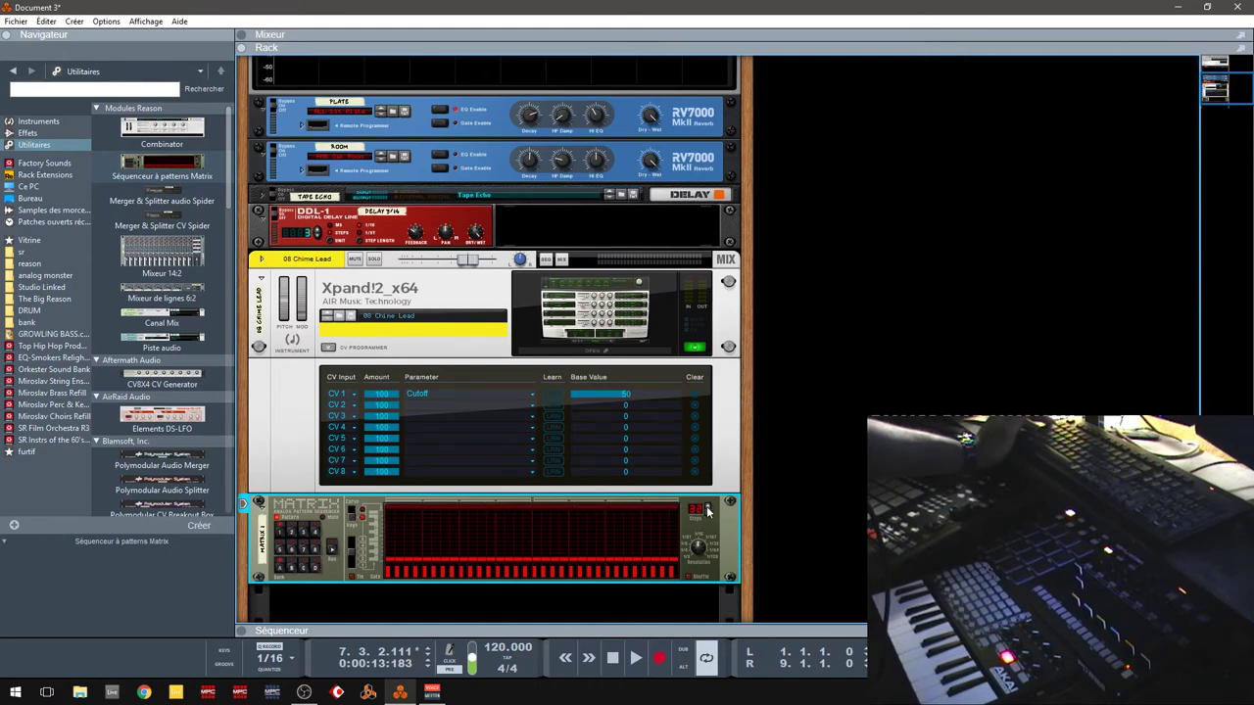
click(356, 510)
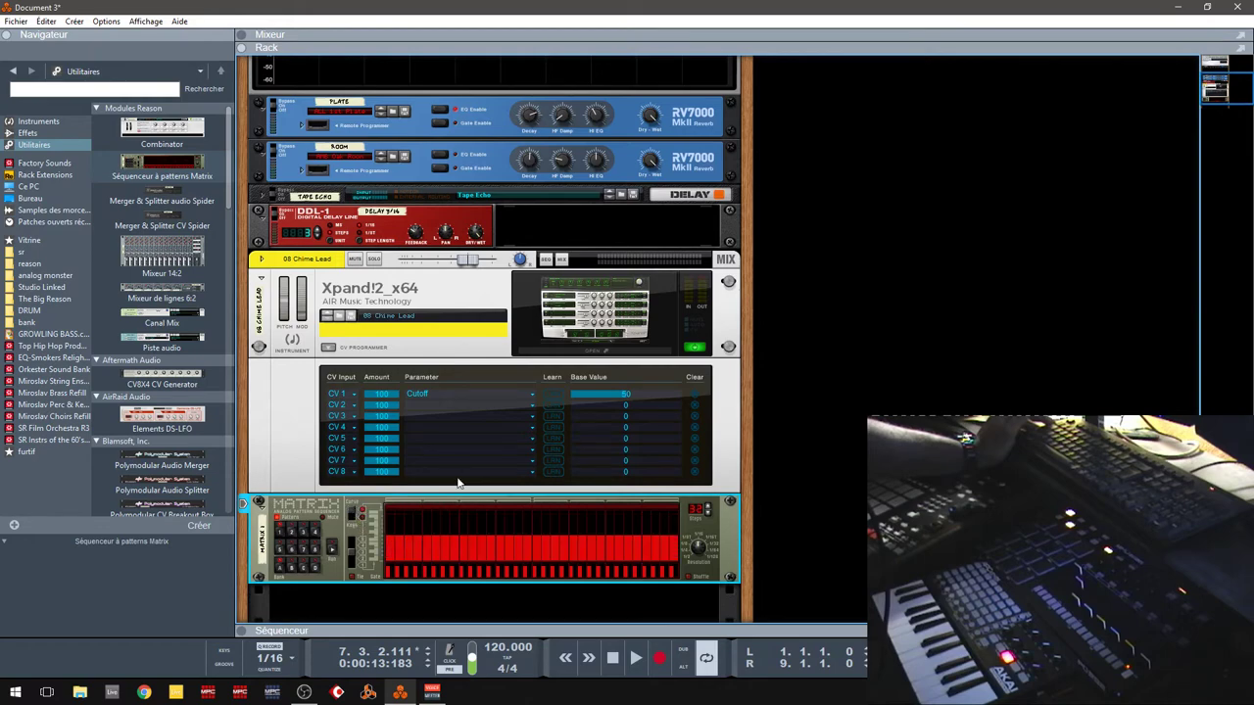
click(586, 350)
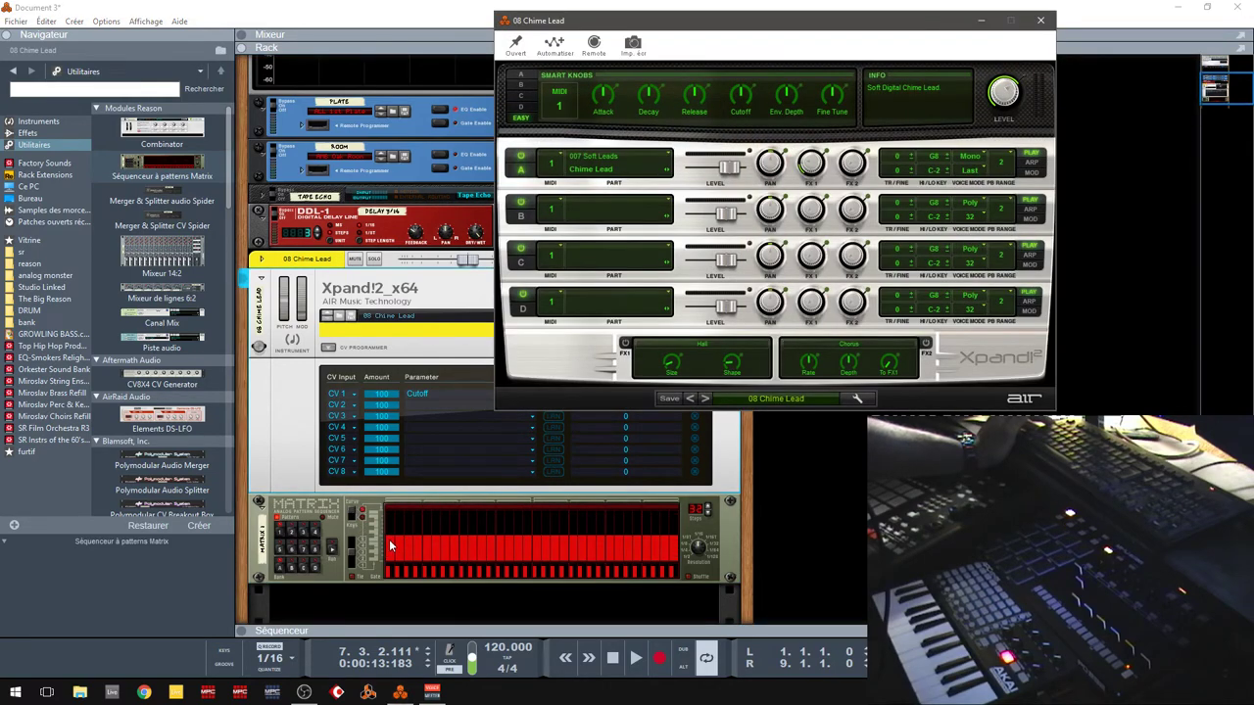
mouse_move(389, 539)
mouse_down()
mouse_move(441, 521)
mouse_move(459, 550)
mouse_move(520, 560)
mouse_move(519, 530)
mouse_move(577, 513)
mouse_move(610, 551)
mouse_move(658, 551)
mouse_move(673, 515)
mouse_up()
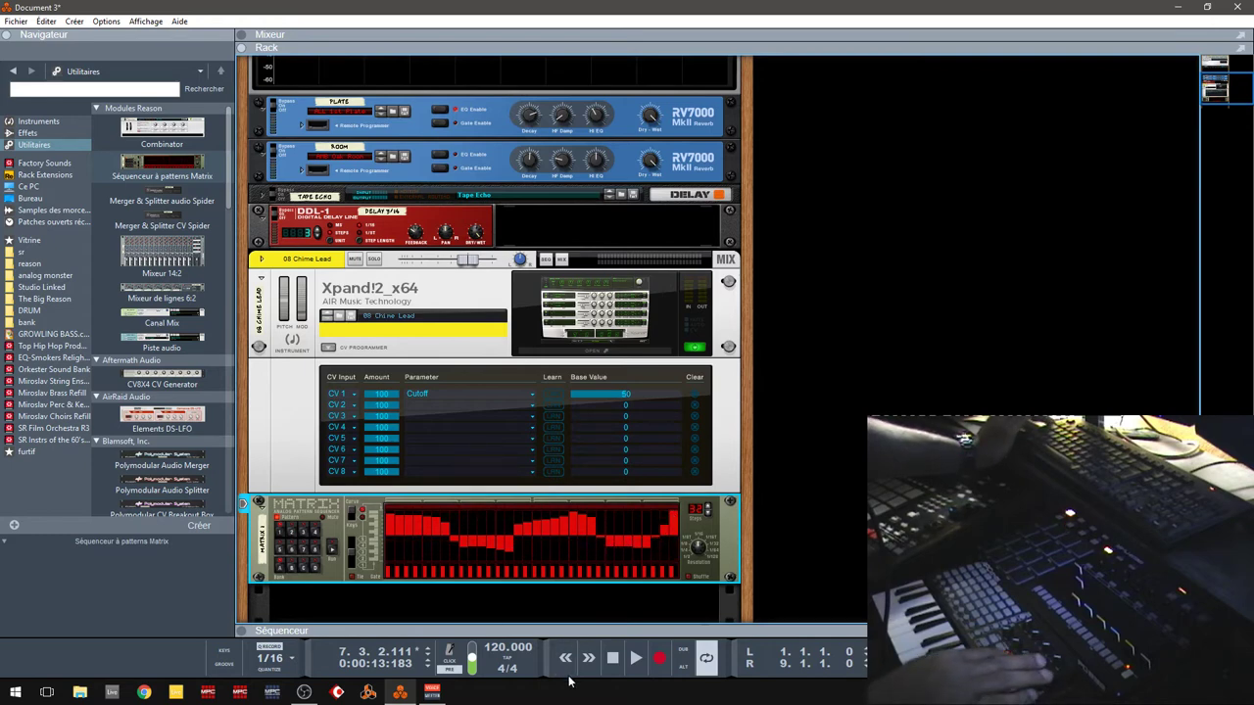
Step: Start playback with the Xpand!2 window open, show the sequencer and select the 08 Chime Lead track for keyboard input
key(space)
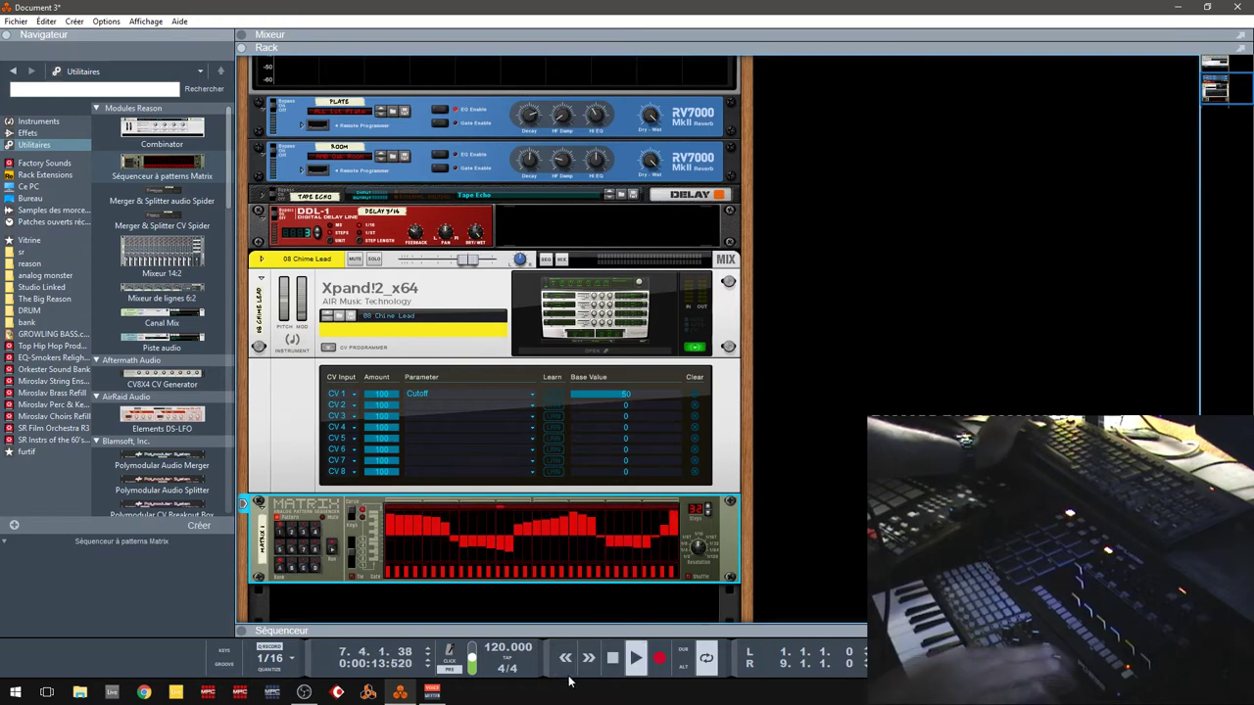
click(601, 353)
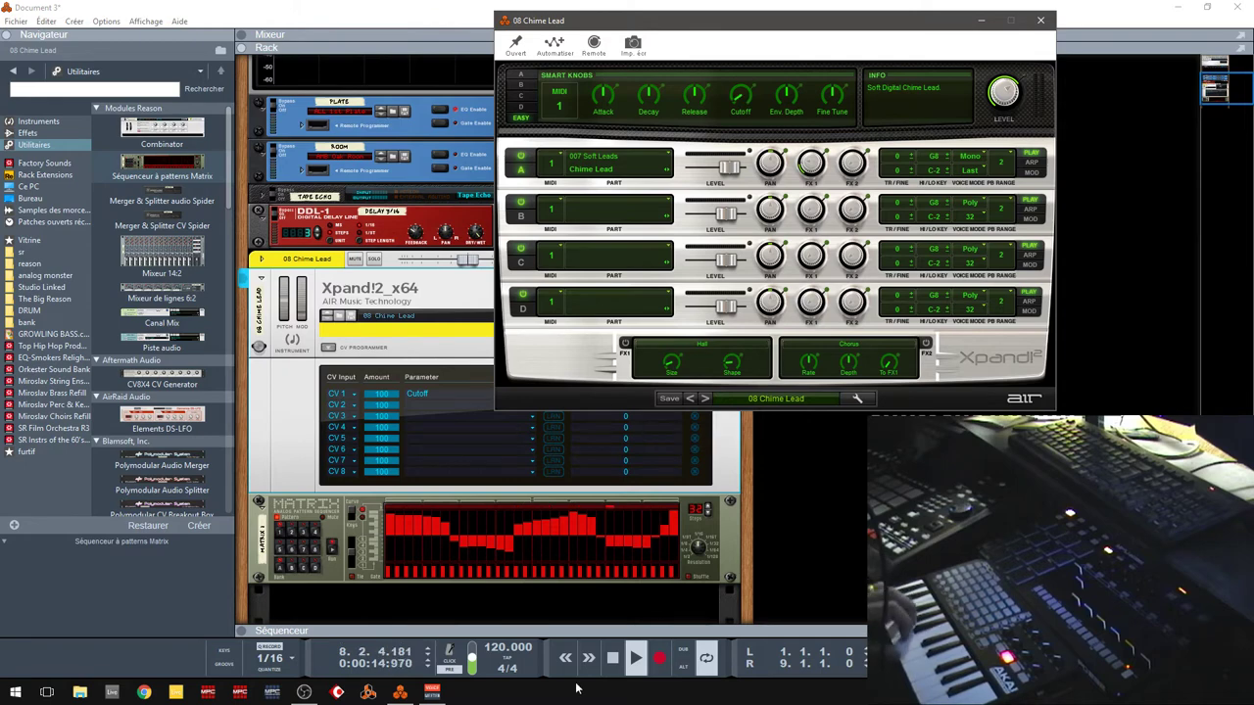
click(244, 631)
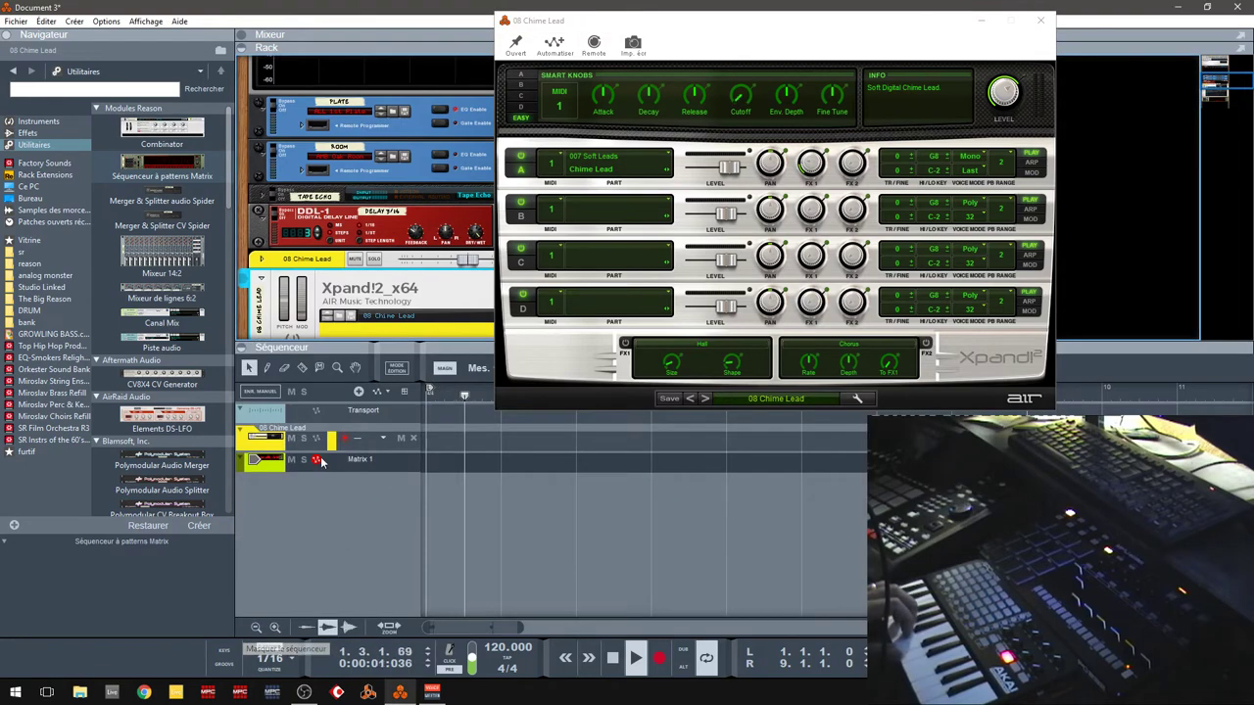
click(277, 450)
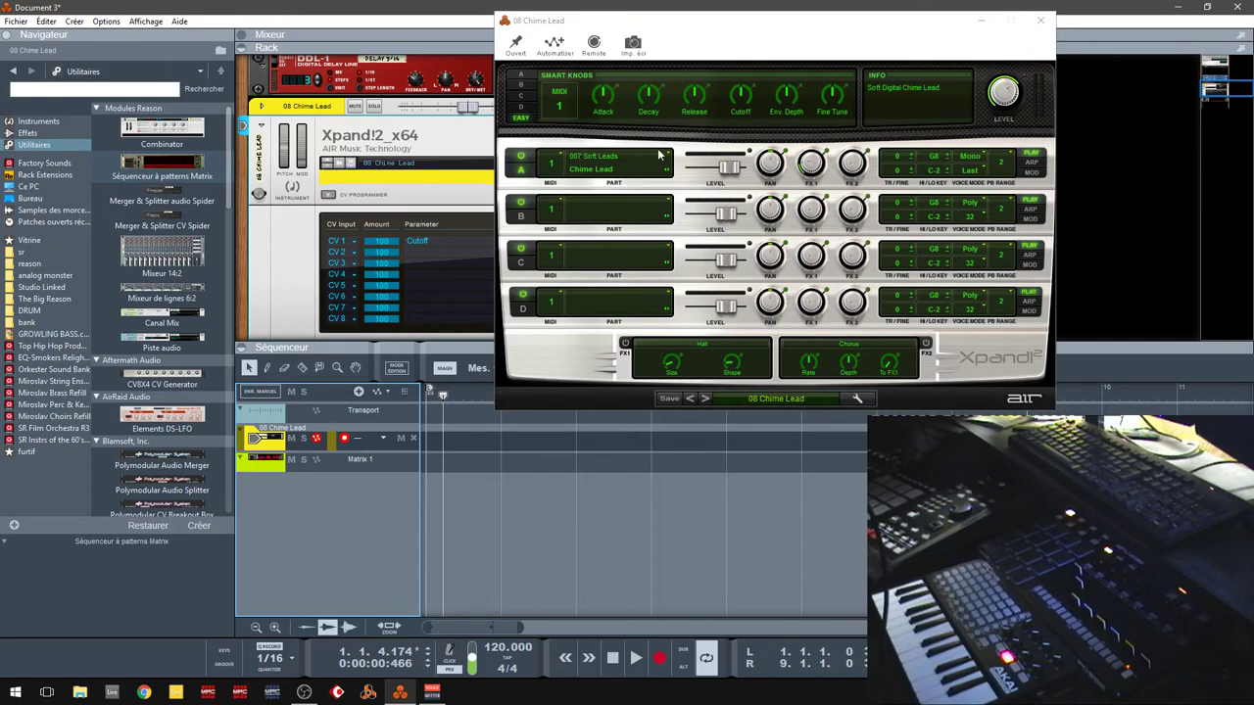
Step: Move the Xpand!2 window clear of the CV programmer and assign Part A Pan to the second CV row
drag(769, 21, 902, 25)
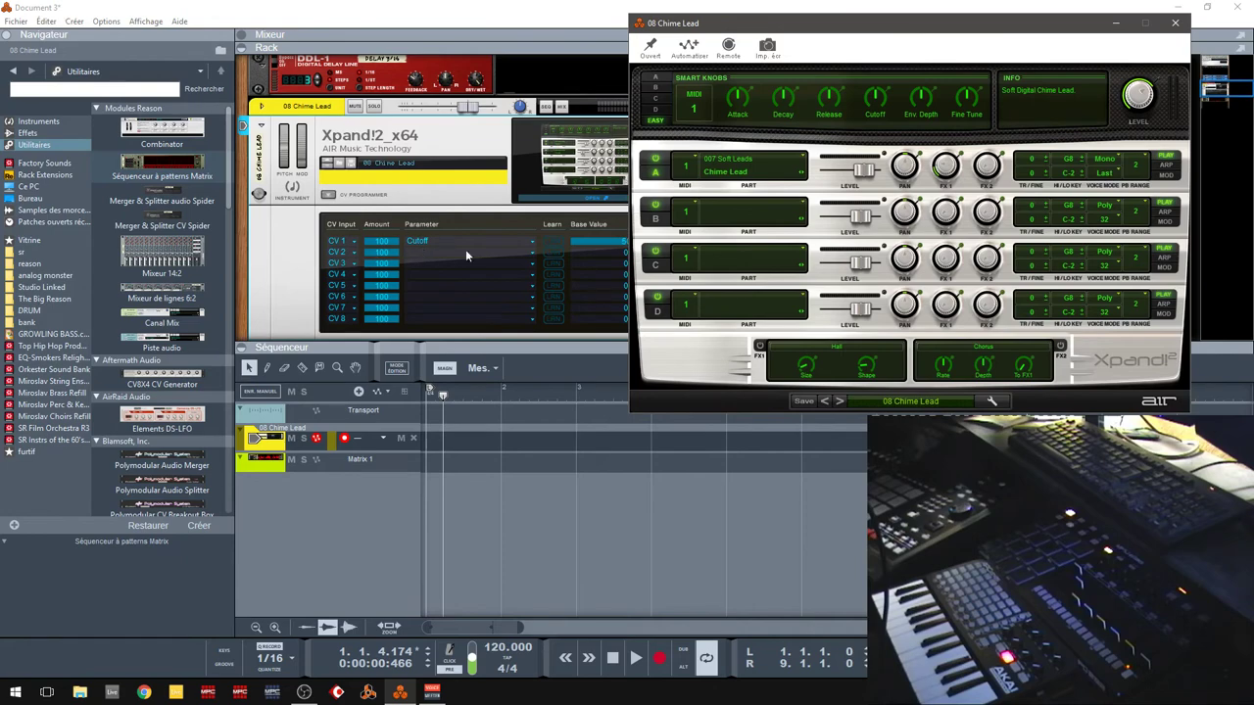
click(466, 253)
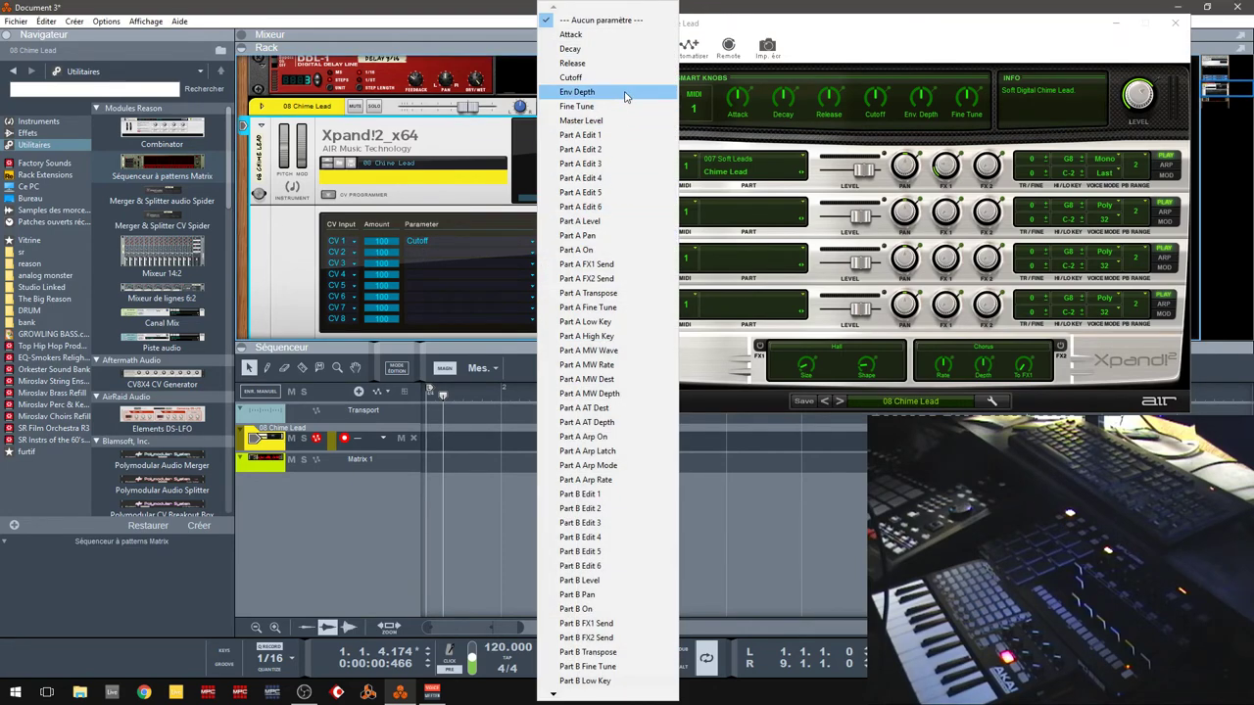
click(609, 235)
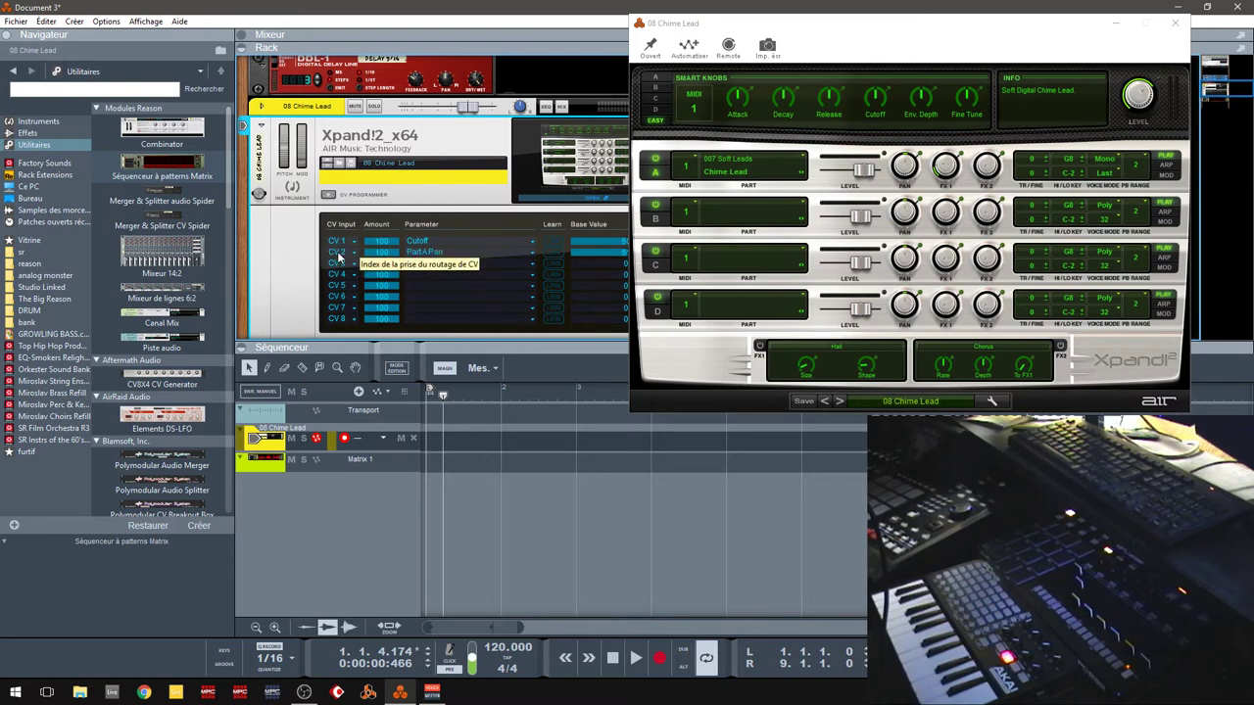
Step: Check the modulation CV inputs on the rack's rear, set the Part A Pan row's CV input to 1, and stop playback
key(Tab)
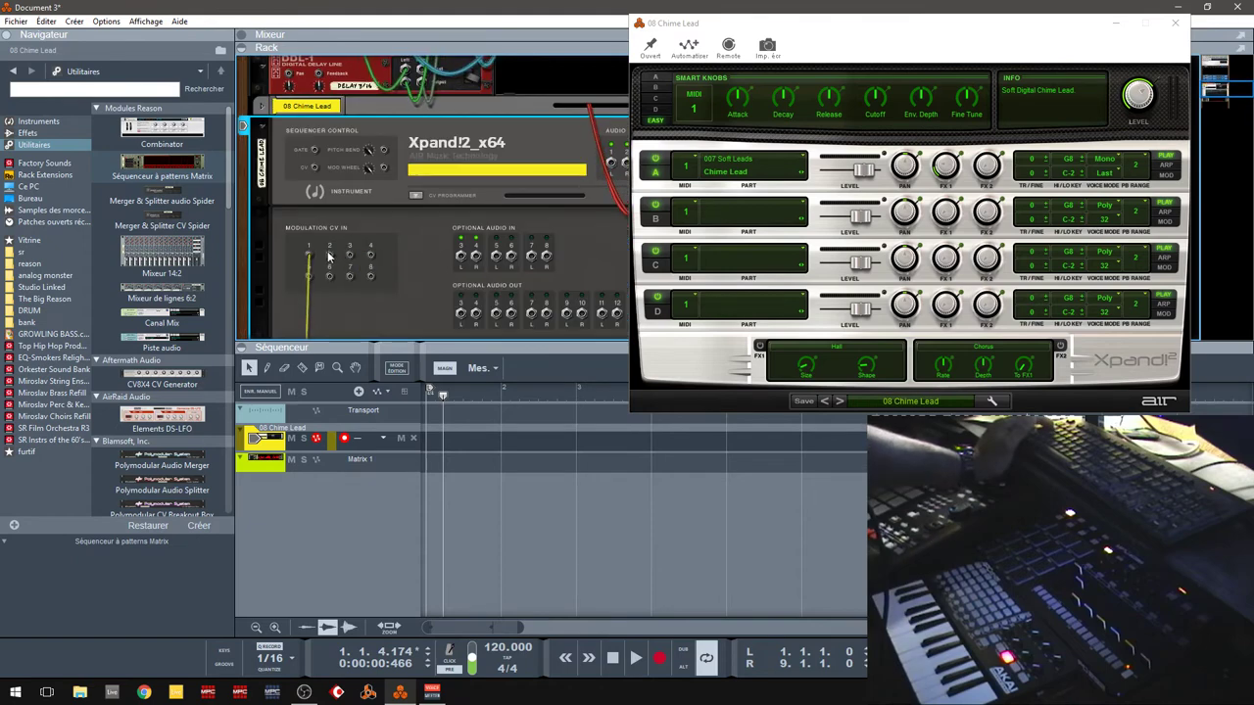
key(Tab)
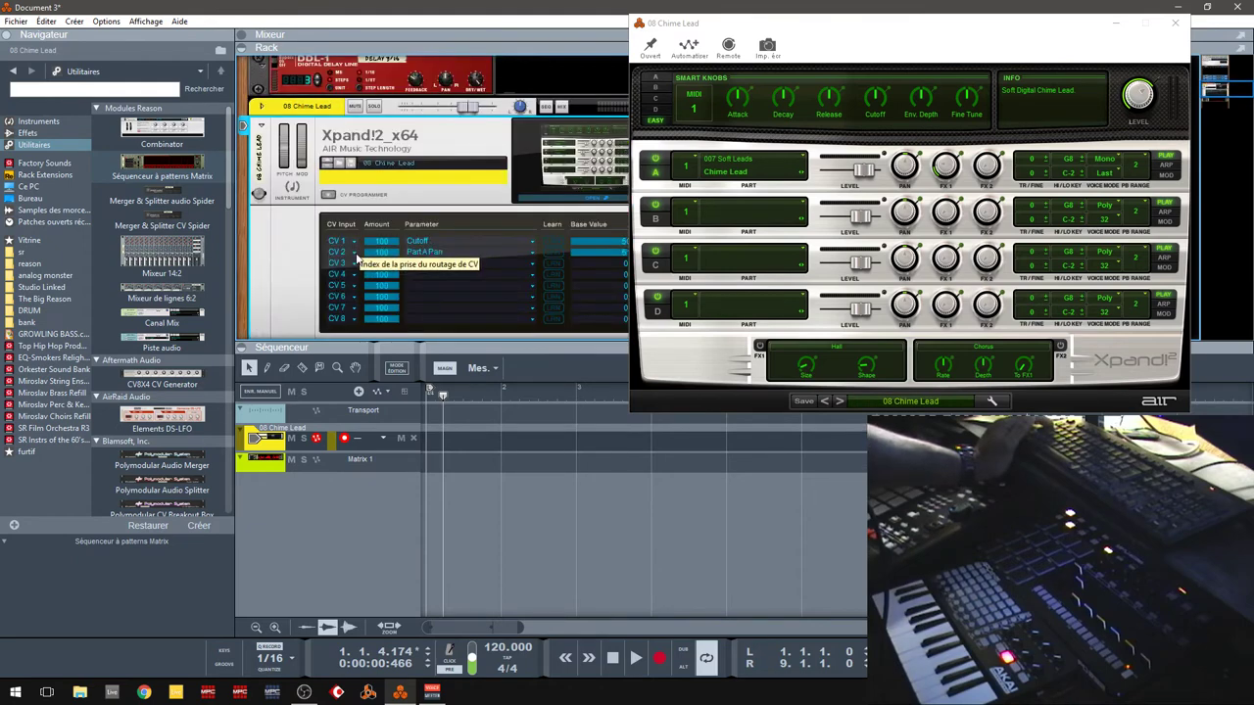
click(354, 259)
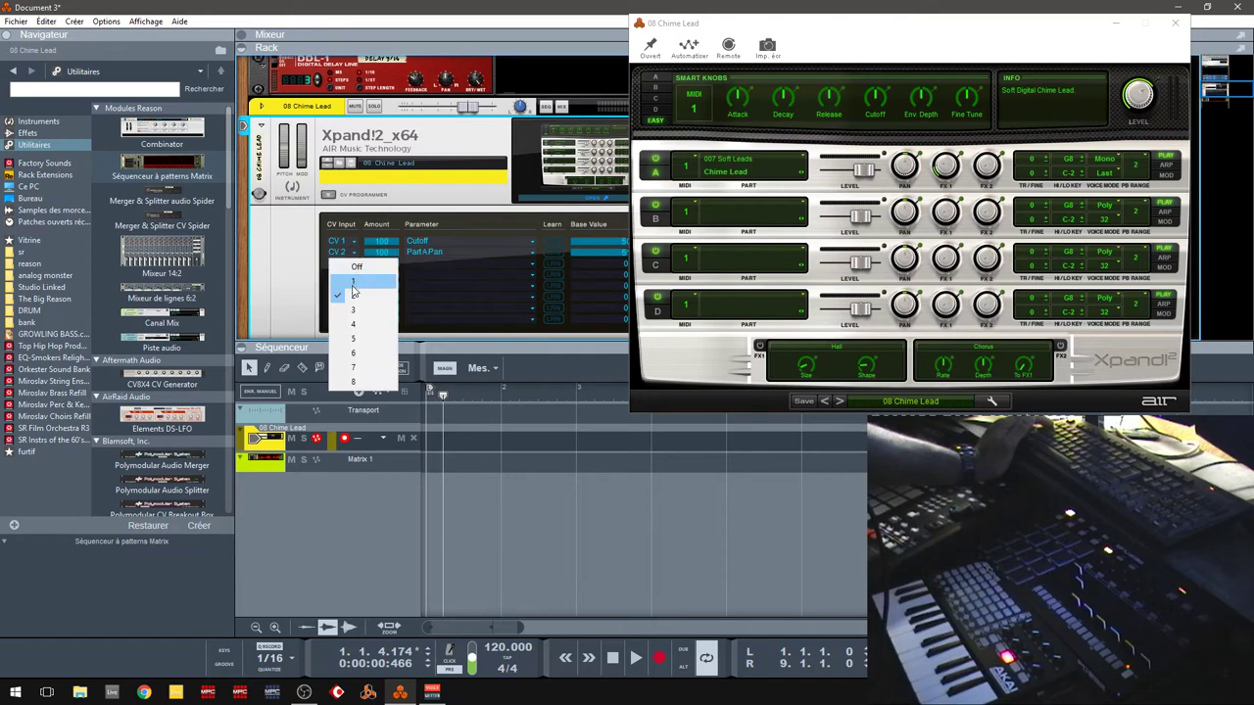
click(353, 283)
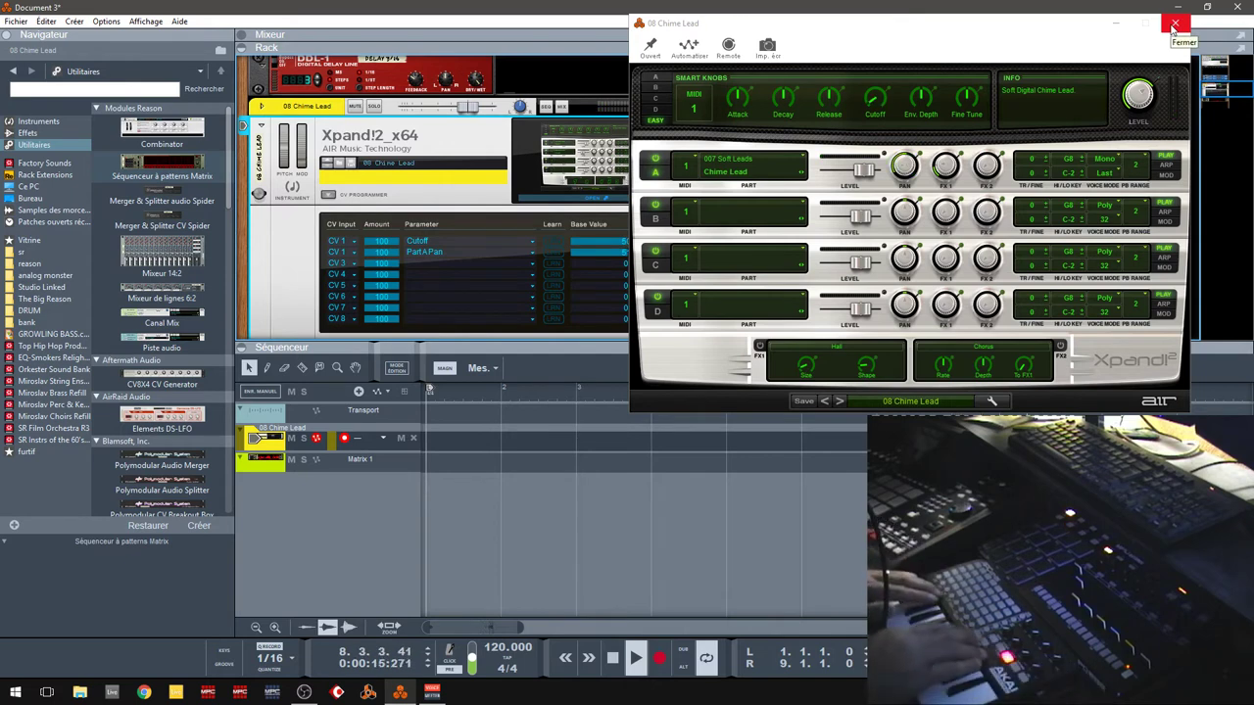
key(space)
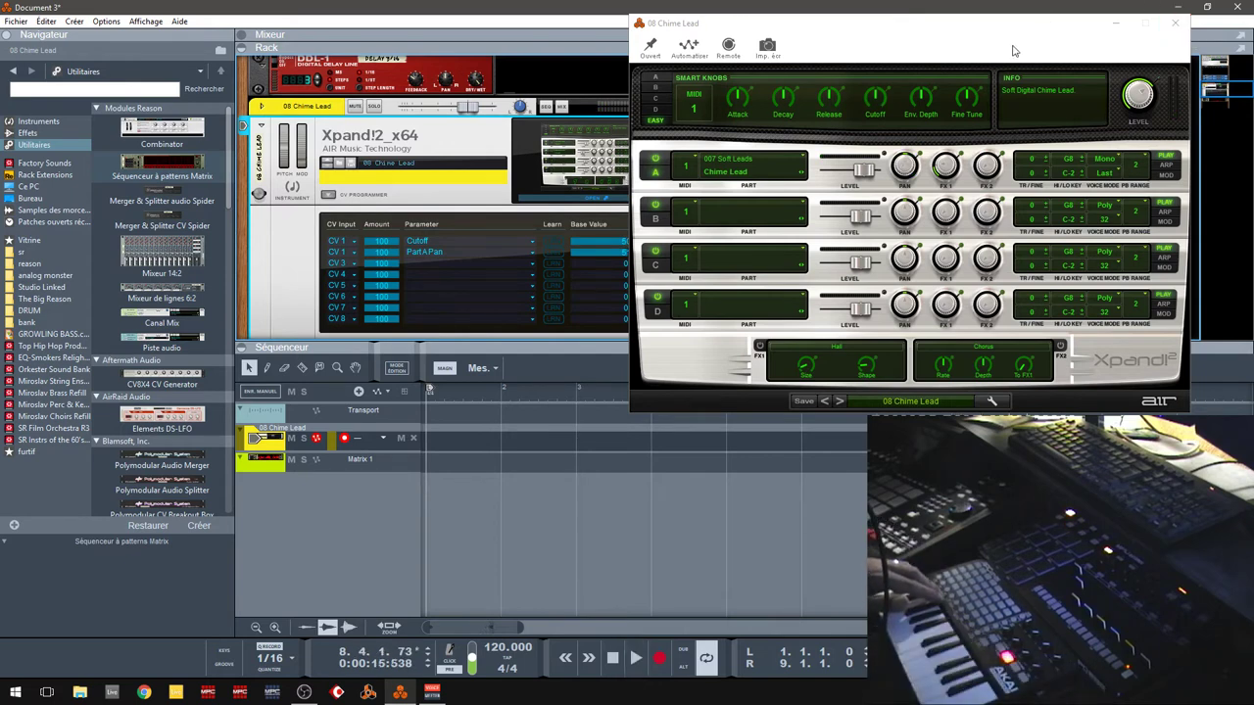
Step: Close the Xpand!2 window and replace Xpand!2 in the rack with 808 BM2 lite from the BeatMaker instruments
click(36, 121)
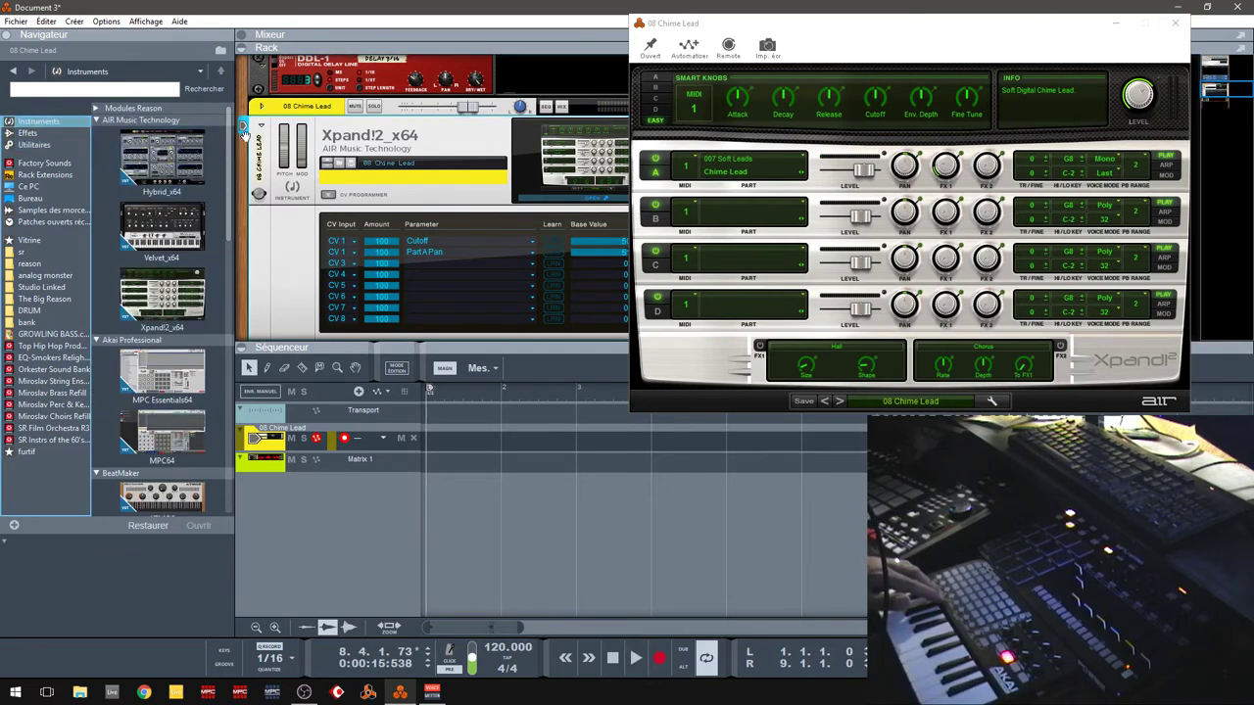
click(1175, 22)
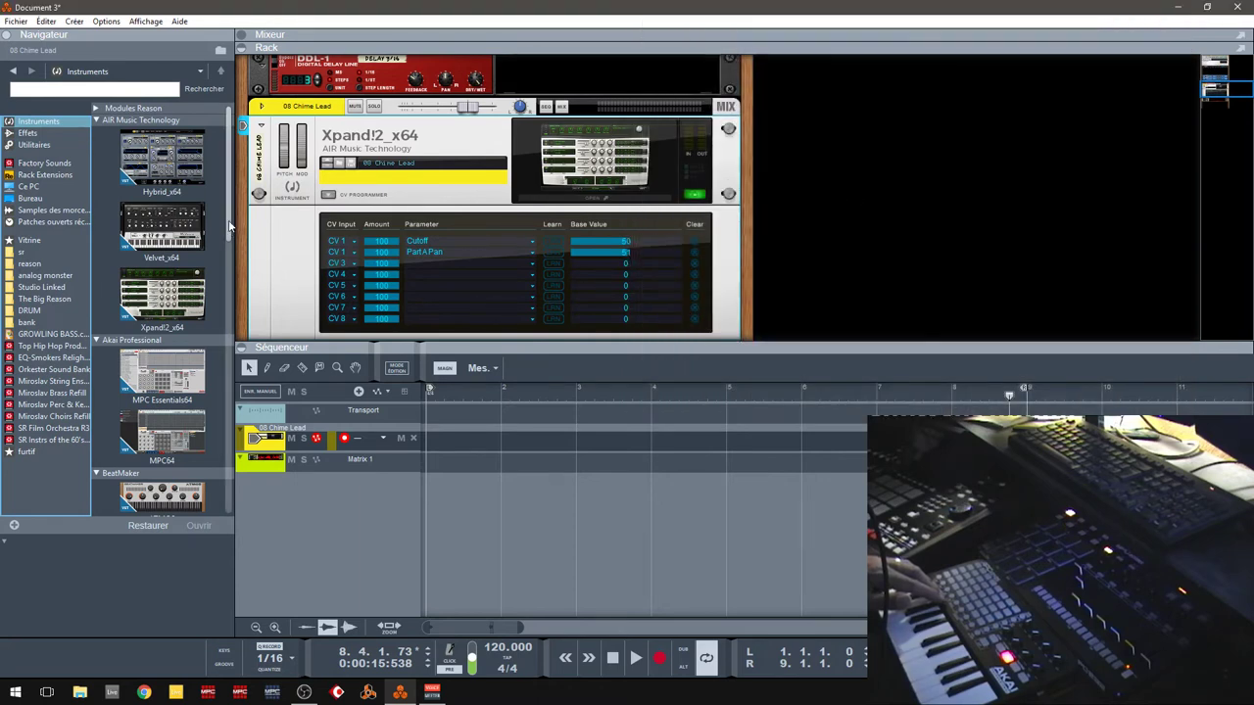
drag(229, 227, 247, 320)
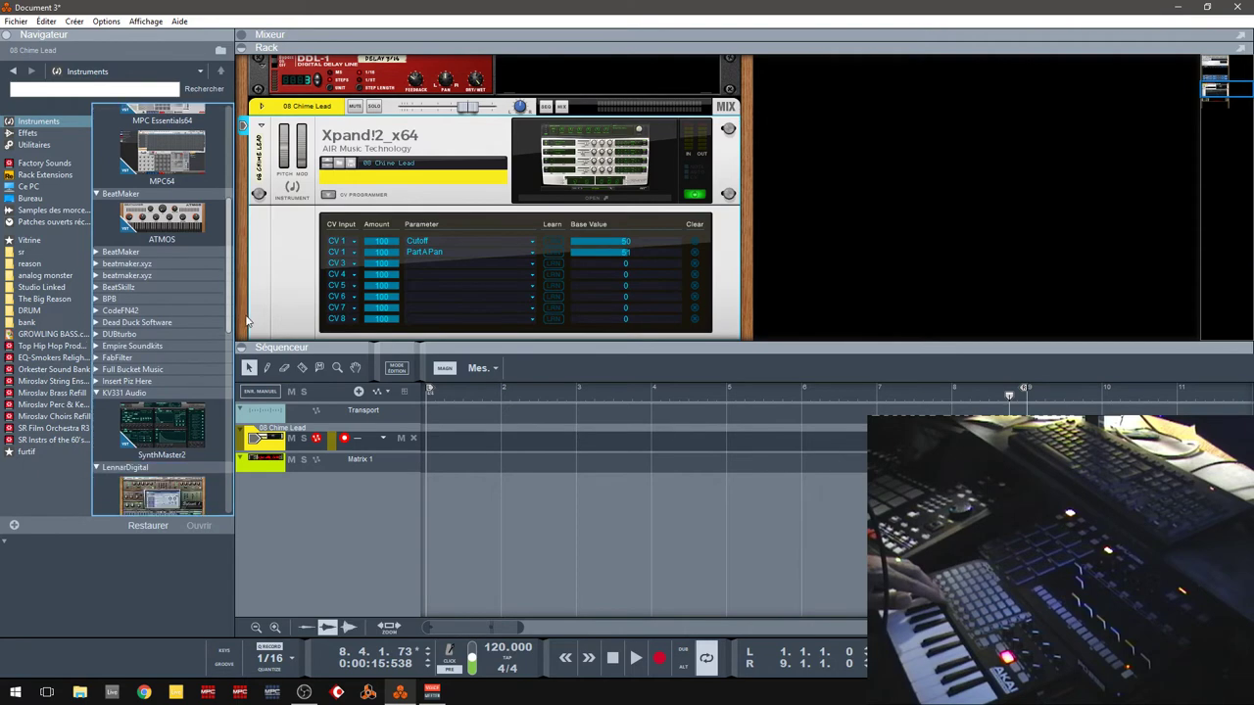
click(97, 254)
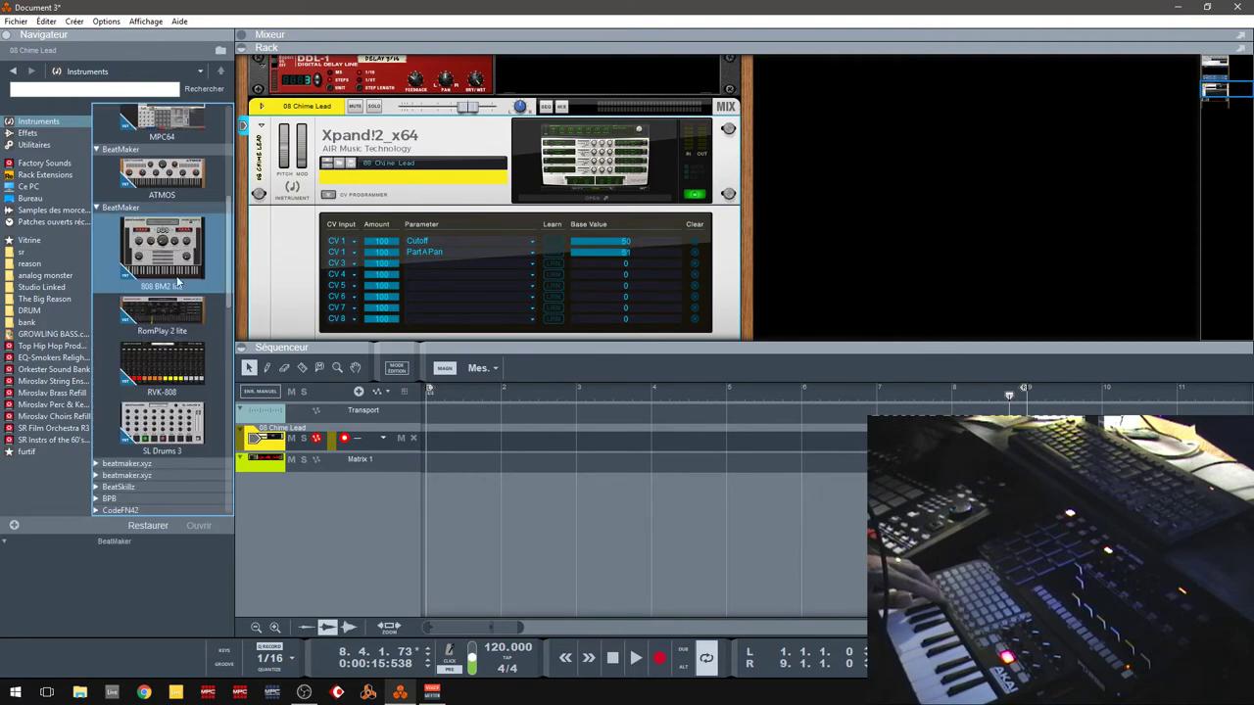
drag(139, 257, 493, 227)
drag(461, 162, 464, 165)
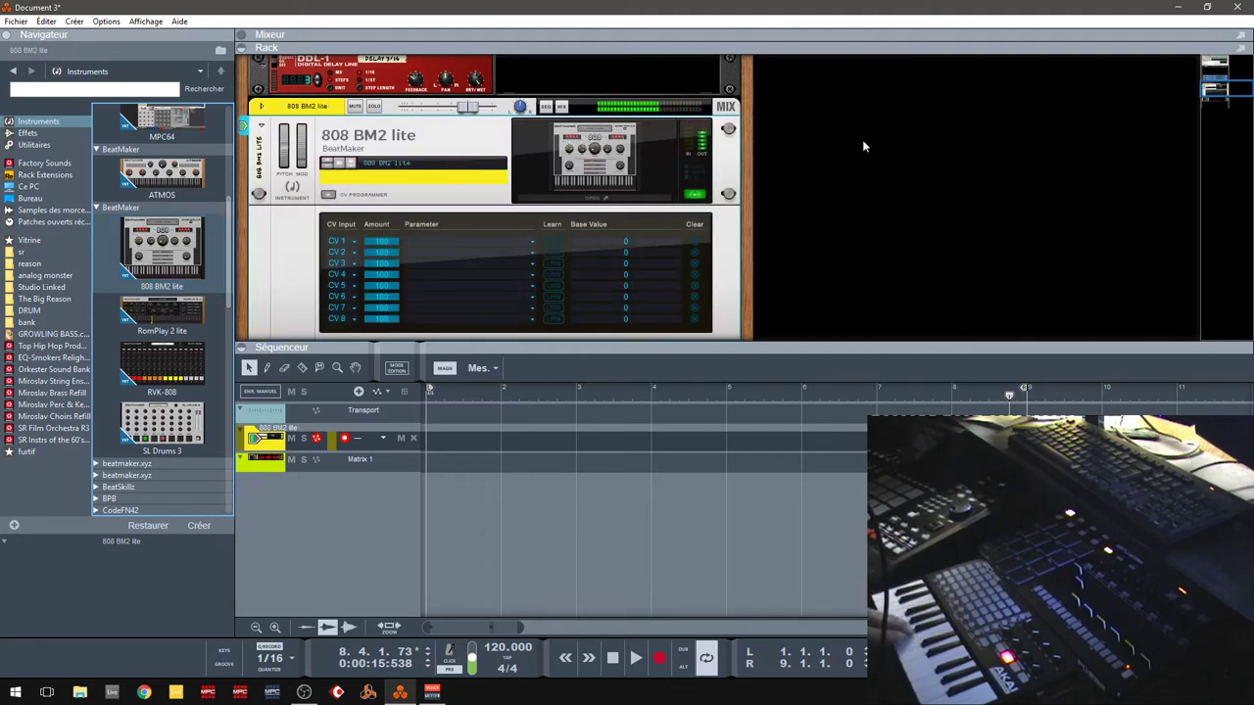
Step: Examine the parameter choices for CV 1 on 808 BM2 lite and open its plug-in window
click(443, 240)
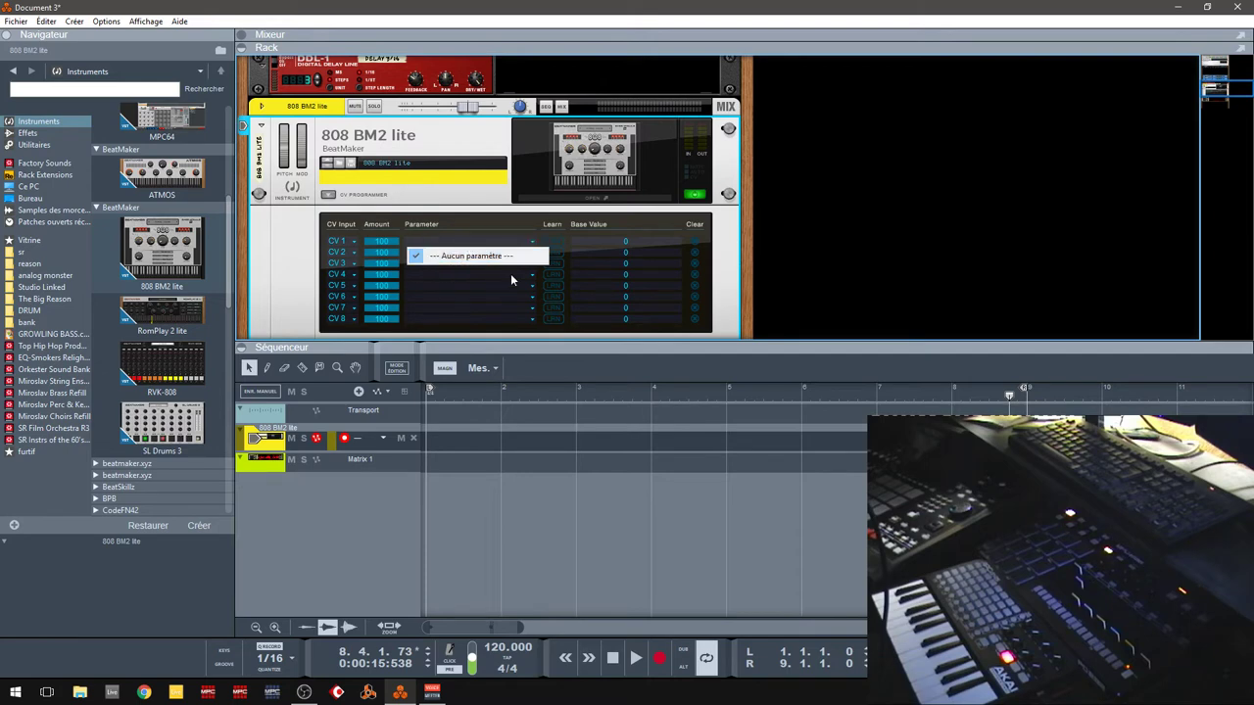
click(592, 201)
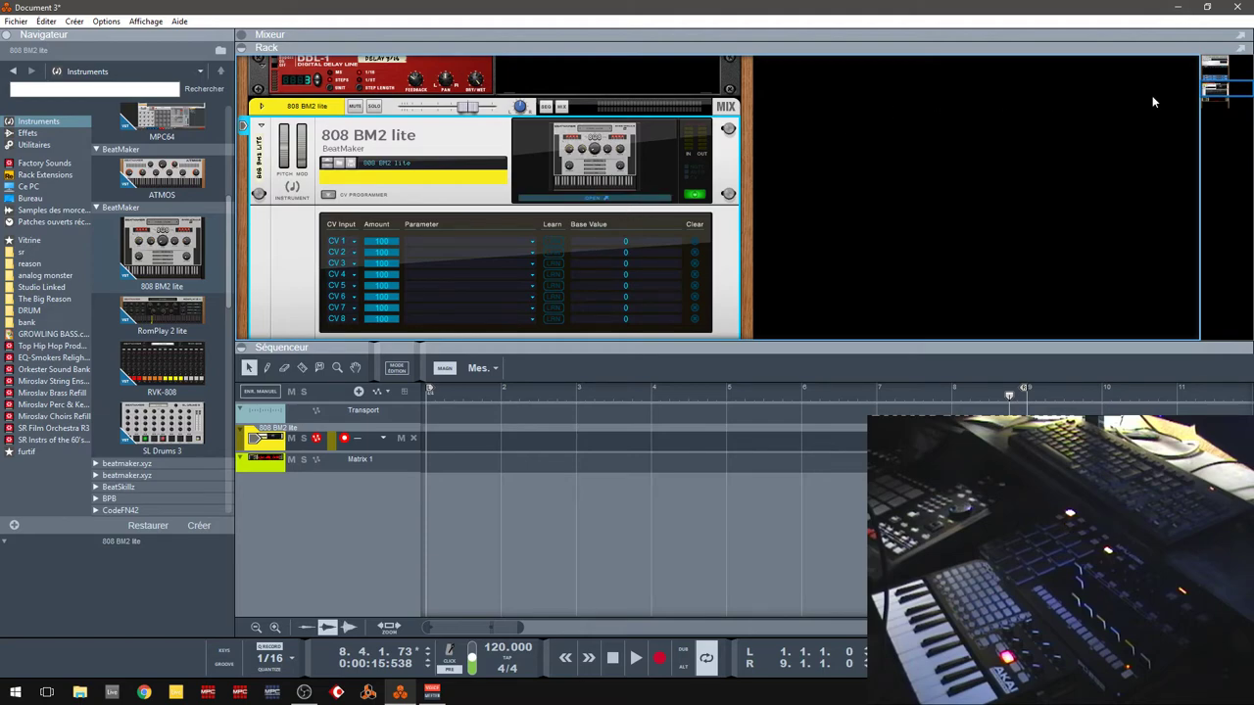
Step: Move the 808 BM2 lite window clear of the browser, try its remote assignment mode, and close the window
click(1214, 94)
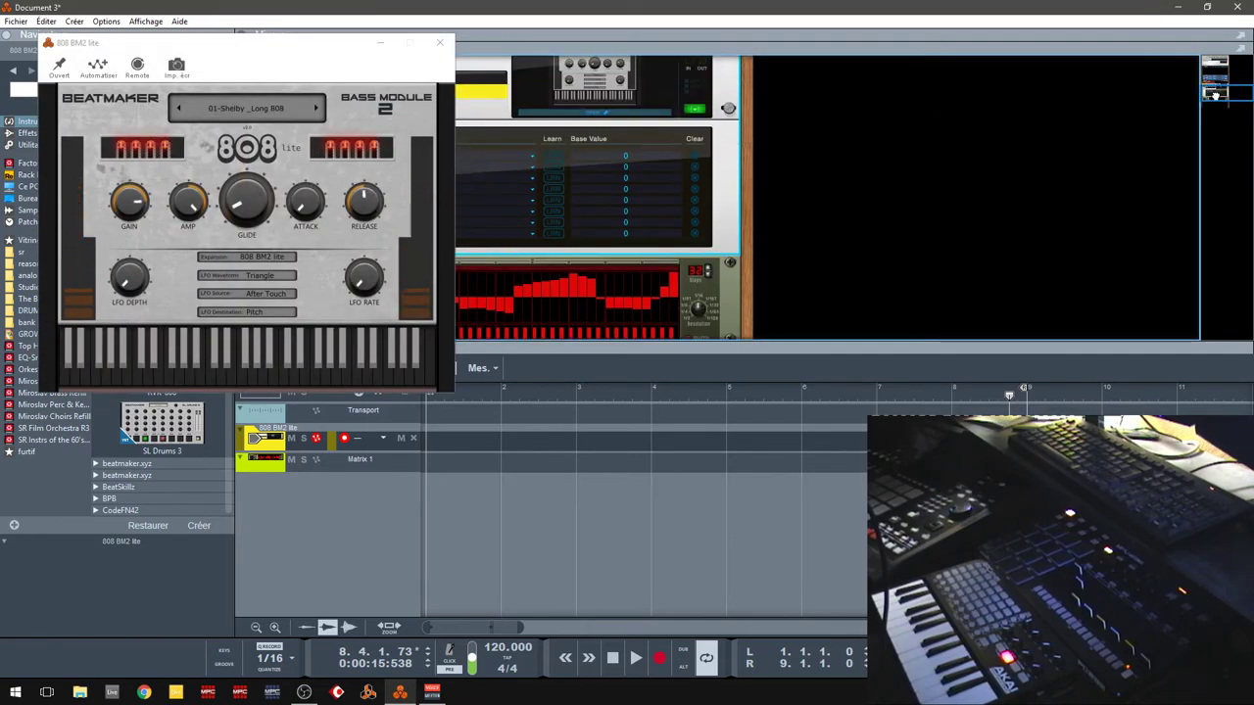
drag(285, 44, 723, 22)
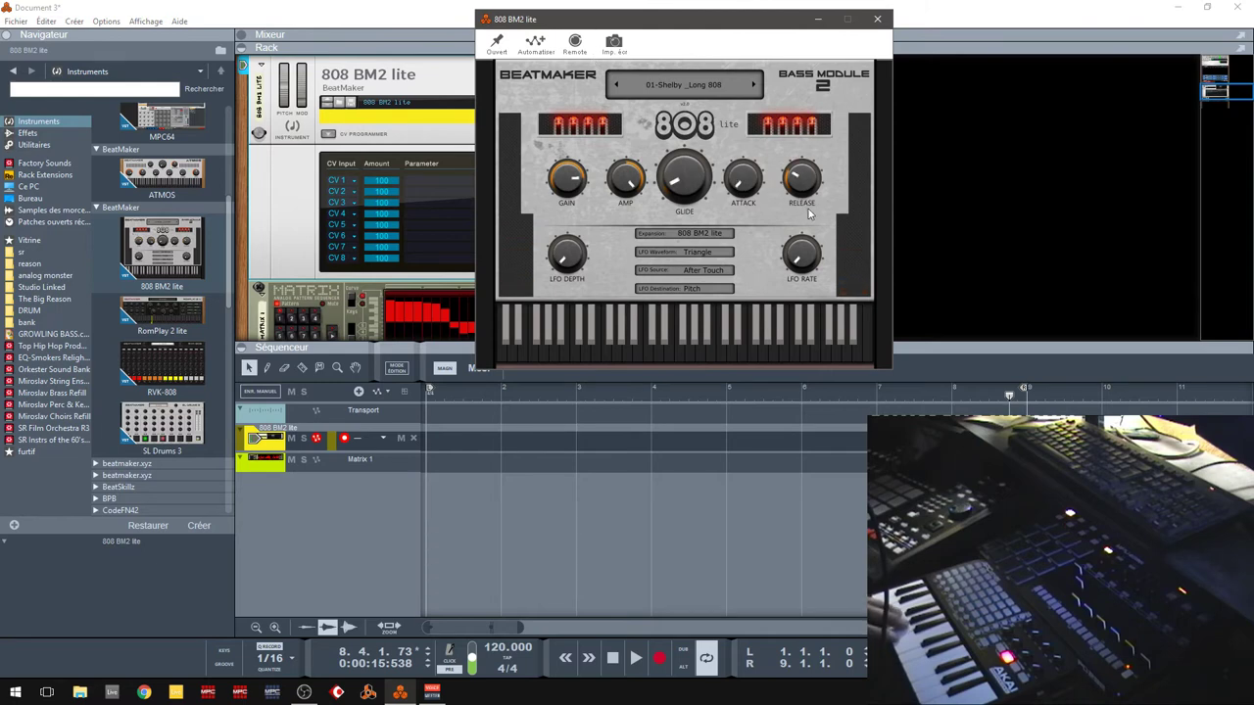
click(577, 43)
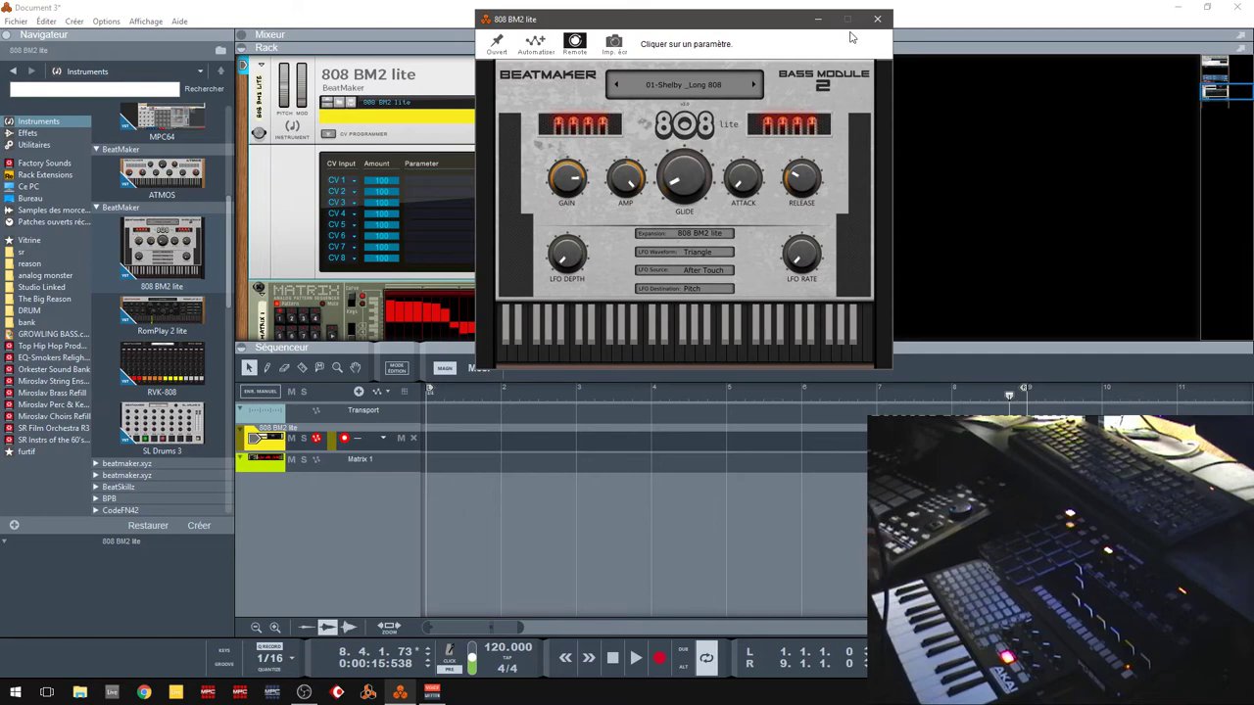
click(879, 19)
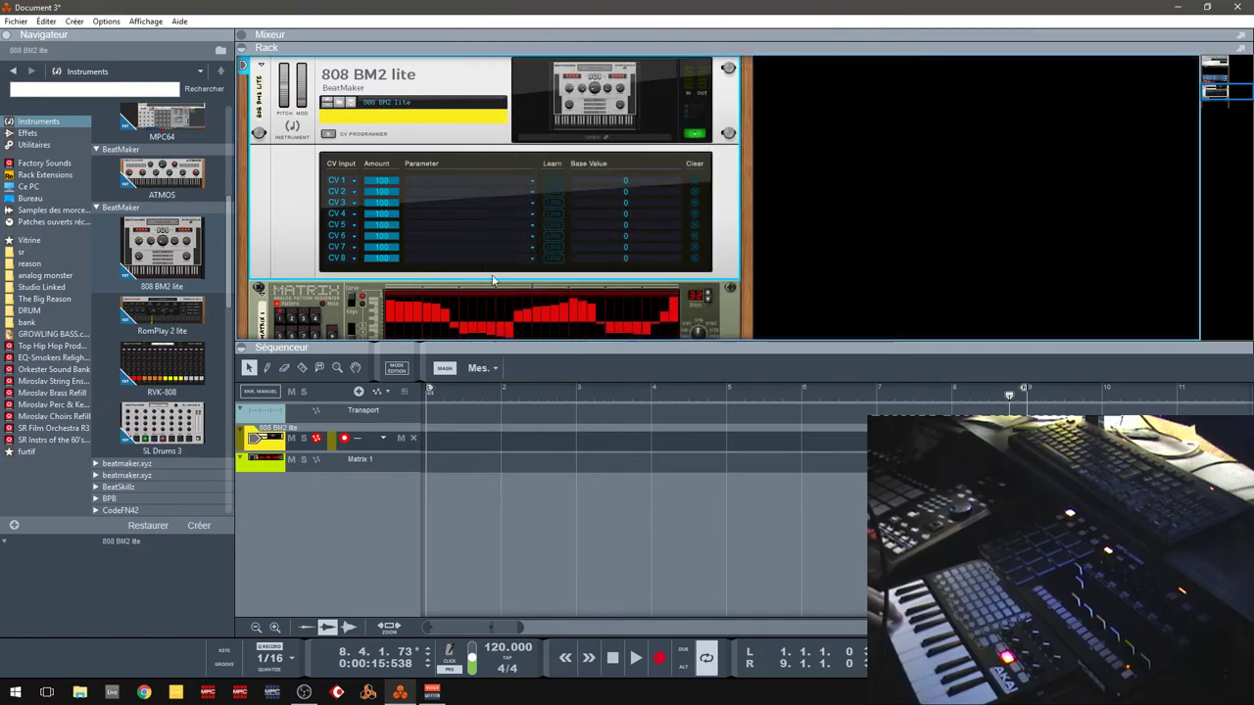
Step: Delete 808 BM2 lite from the rack together with its entire device group
right_click(459, 93)
click(426, 86)
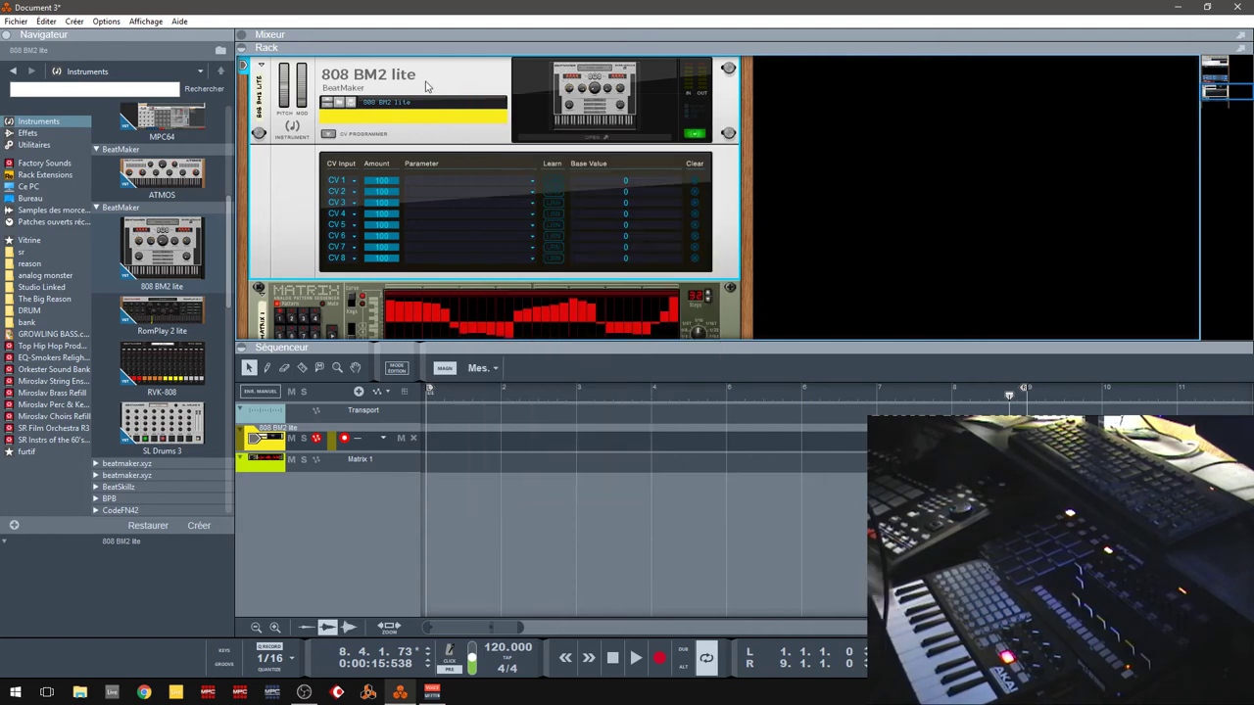
key(Delete)
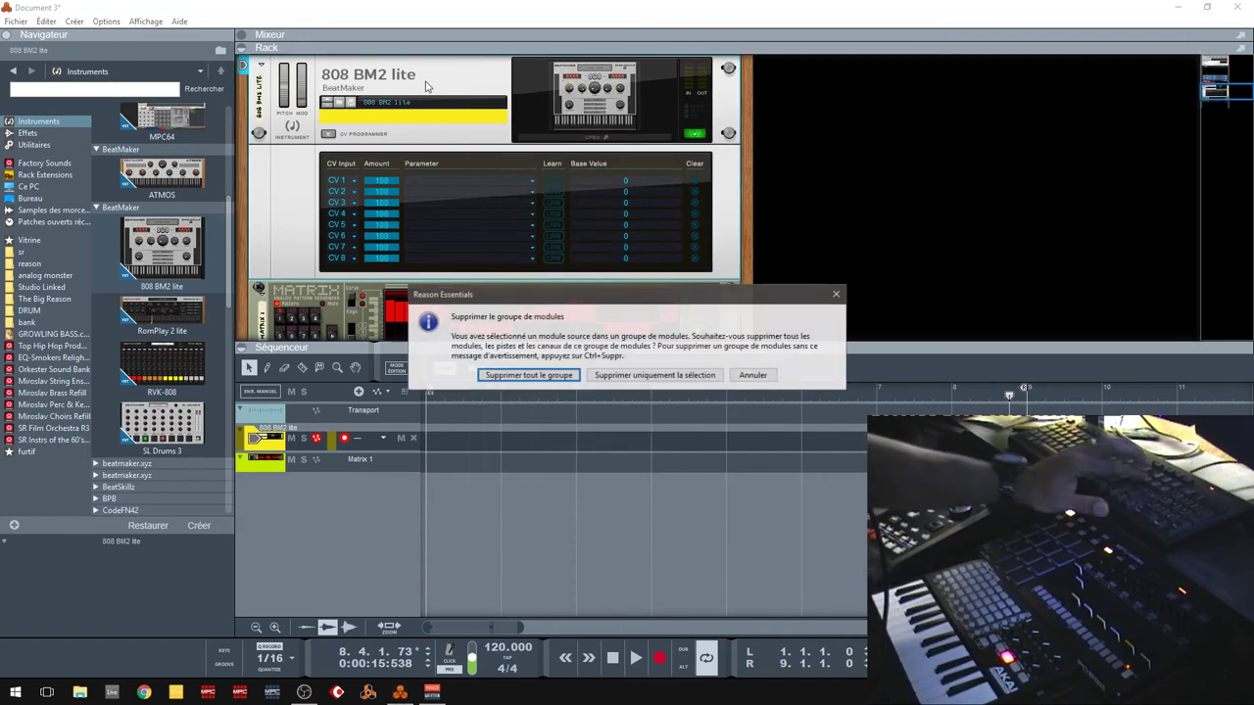
click(529, 376)
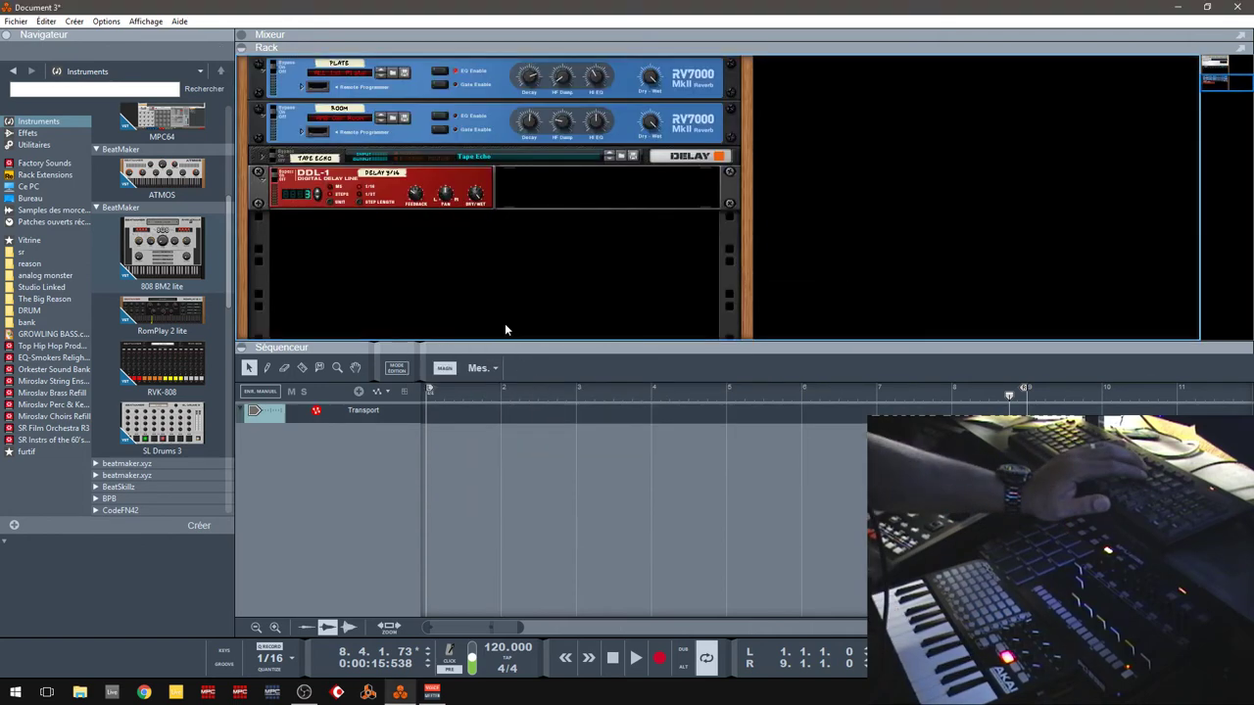
Step: Collapse the open manufacturer groups in the instrument browser and add Hybrid_x64 from AIR Music Technology to the rack
click(96, 208)
click(97, 149)
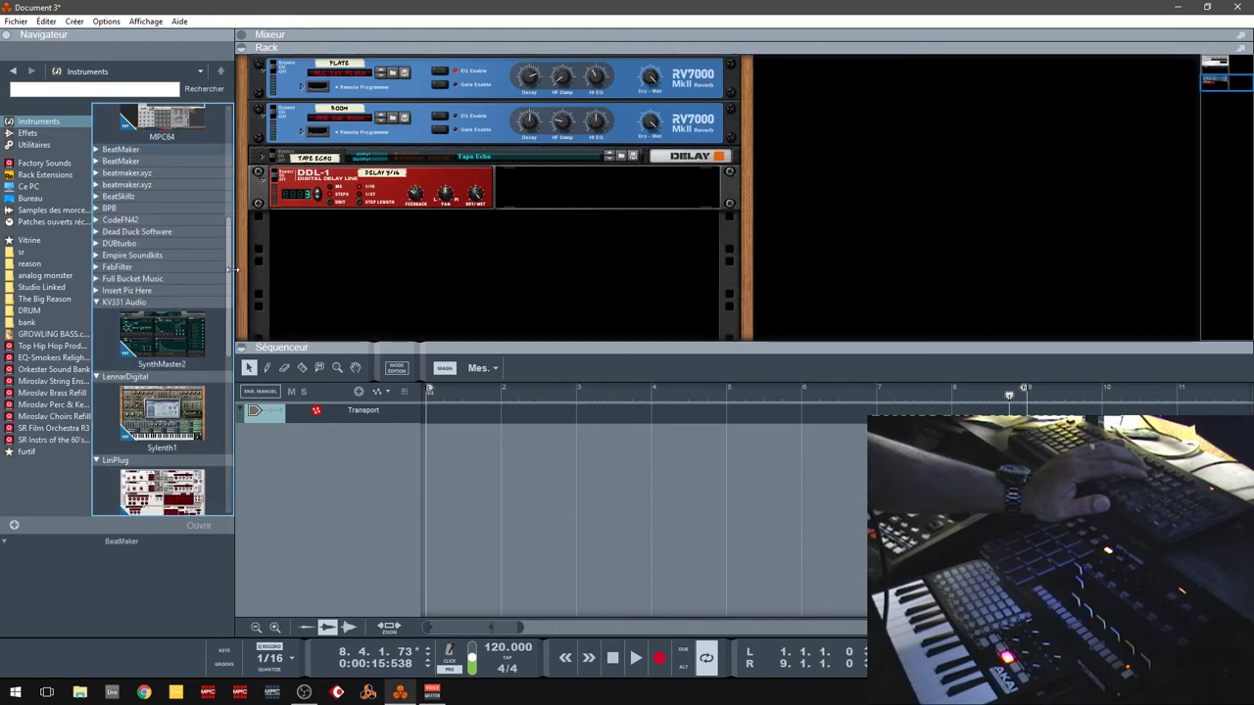
click(96, 301)
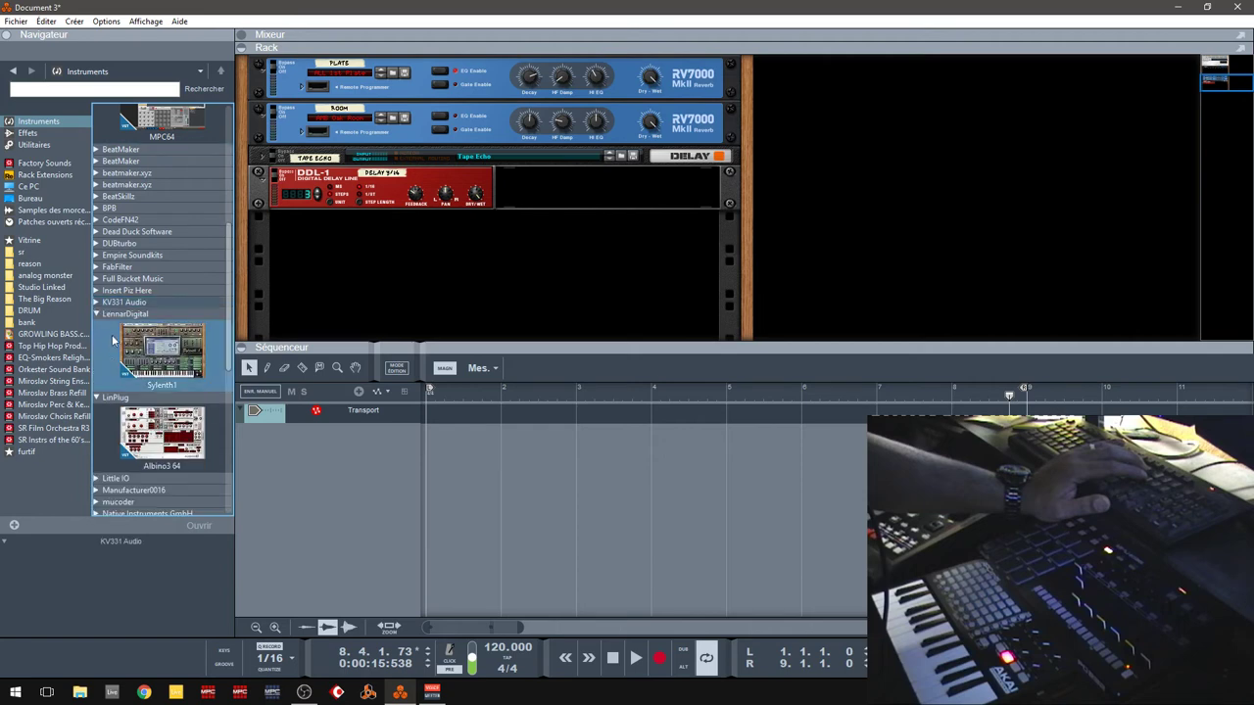
click(96, 314)
click(97, 326)
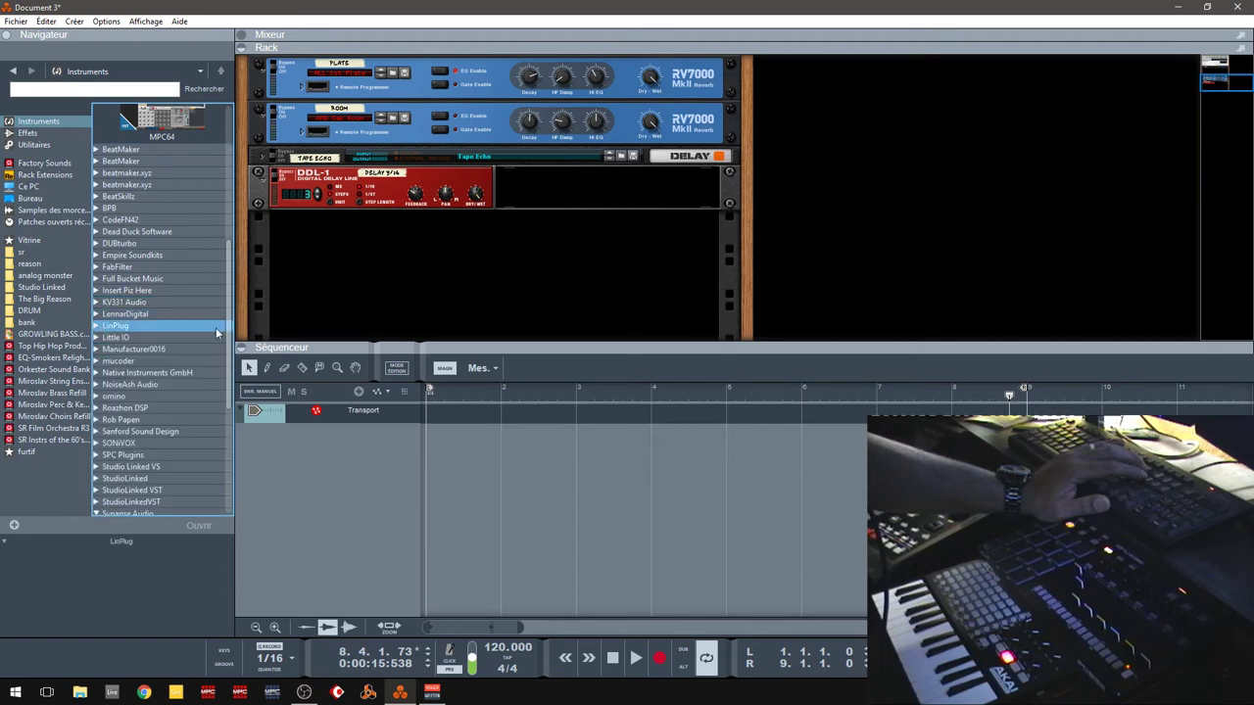
drag(229, 327, 233, 189)
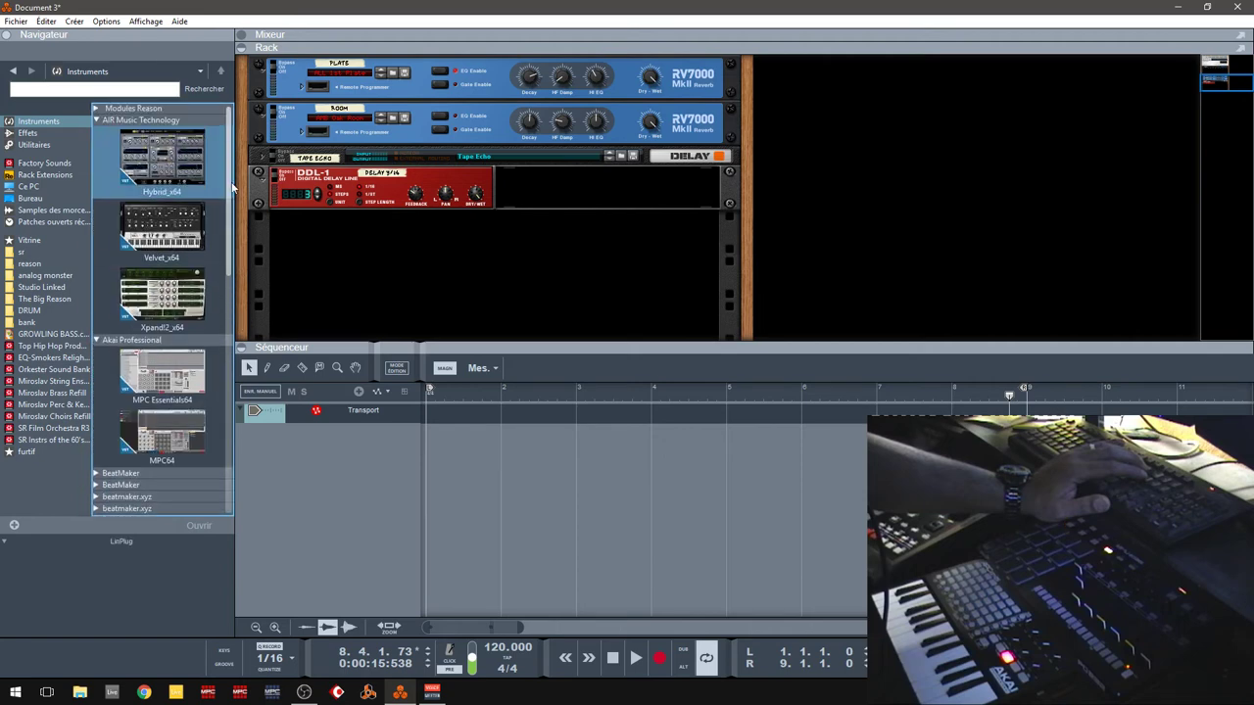
mouse_move(163, 157)
mouse_down()
mouse_move(445, 297)
mouse_move(456, 284)
mouse_up()
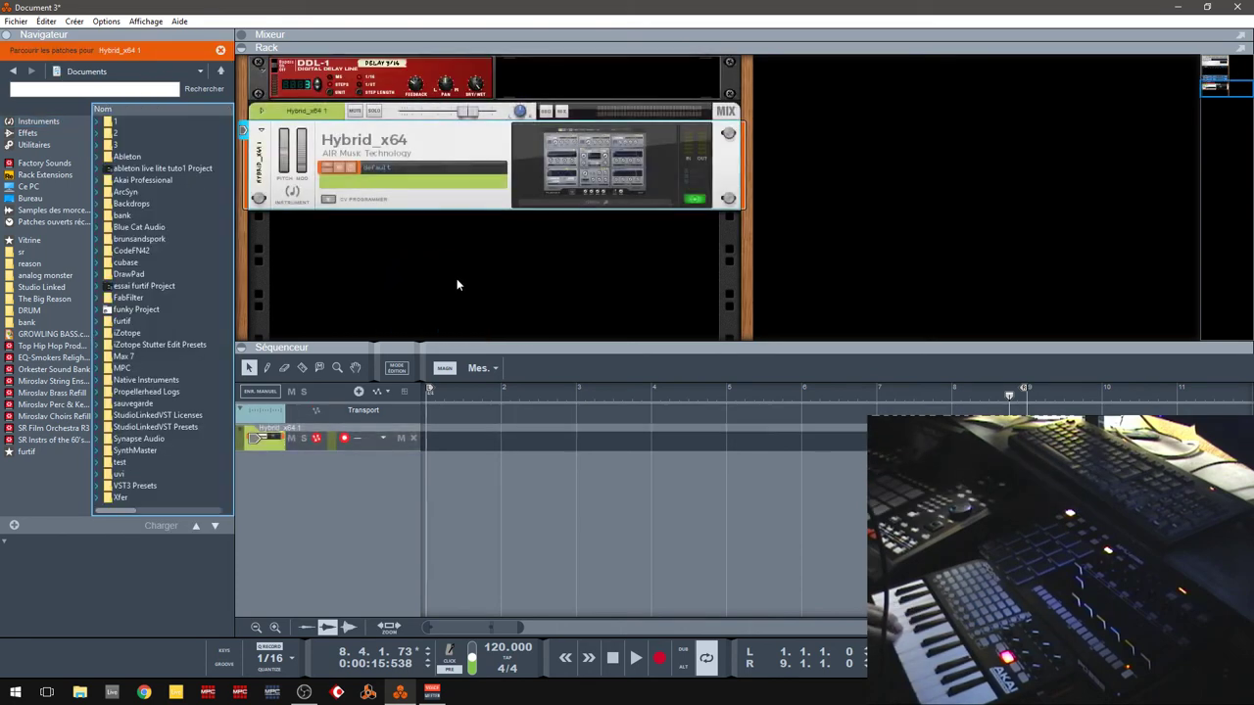
Step: Load the preset 02 Waver Wabble from the 09 Wobbles category in Hybrid's plug-in window, and close the window
click(587, 202)
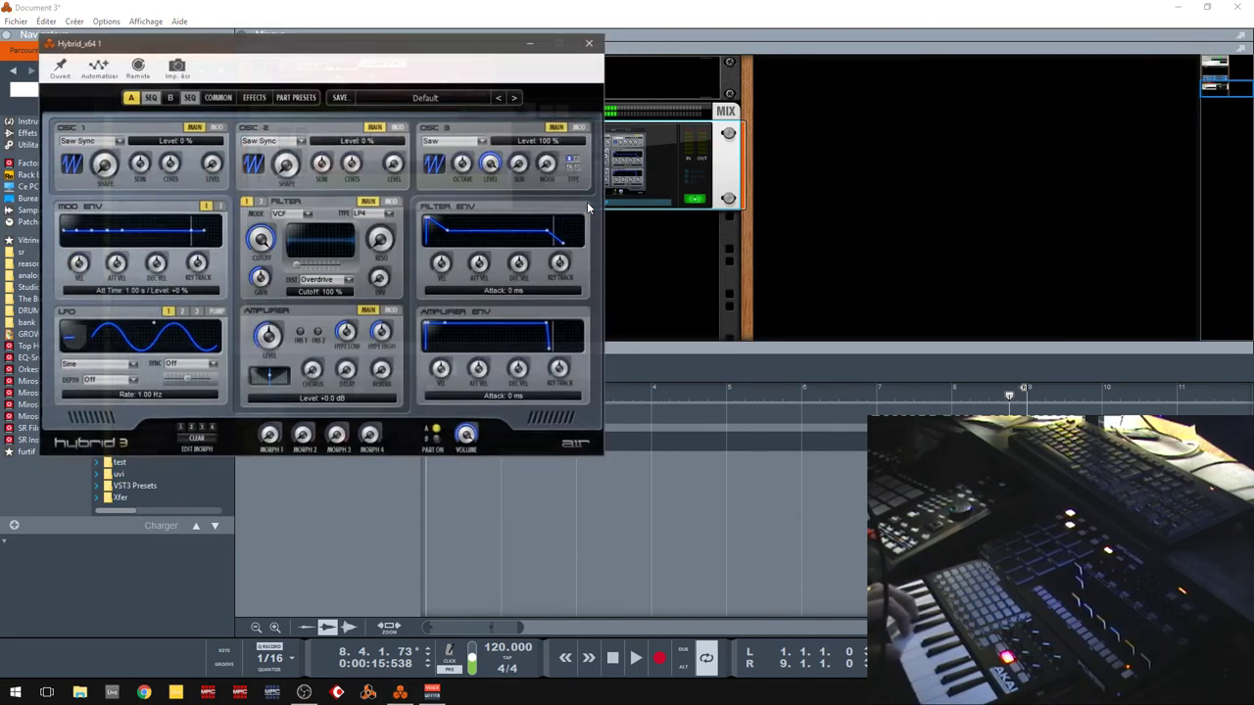
click(451, 102)
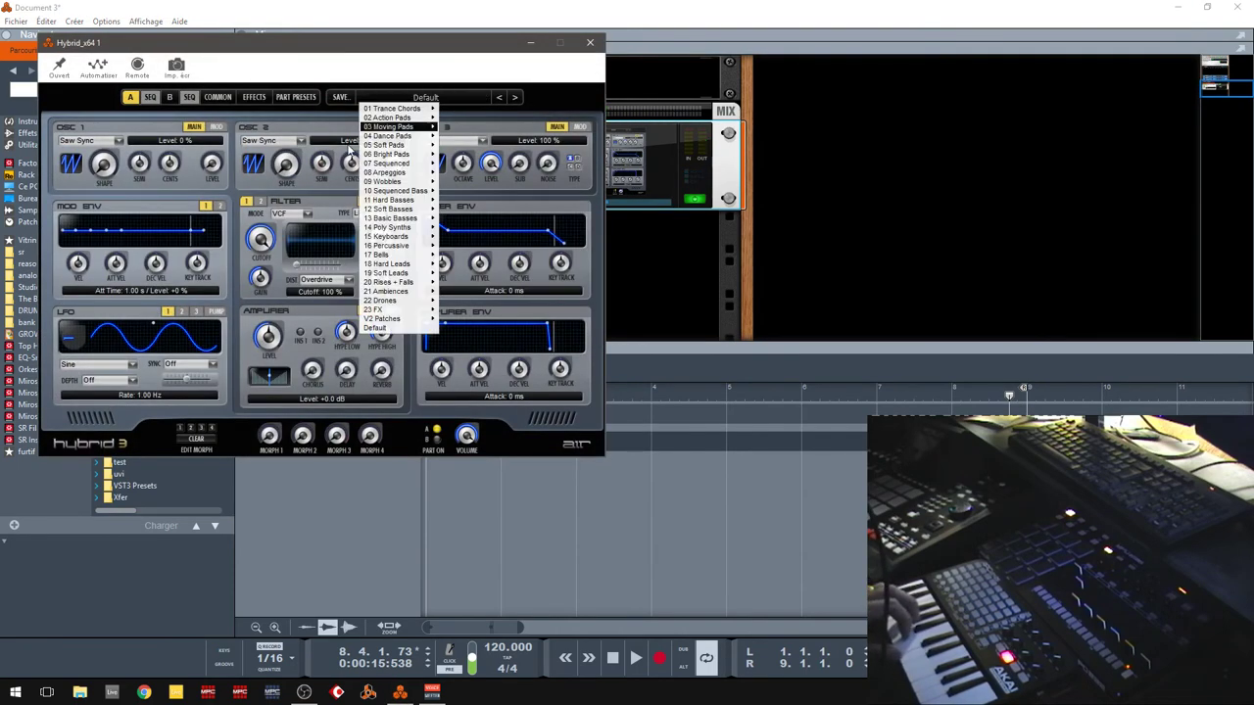
mouse_move(423, 235)
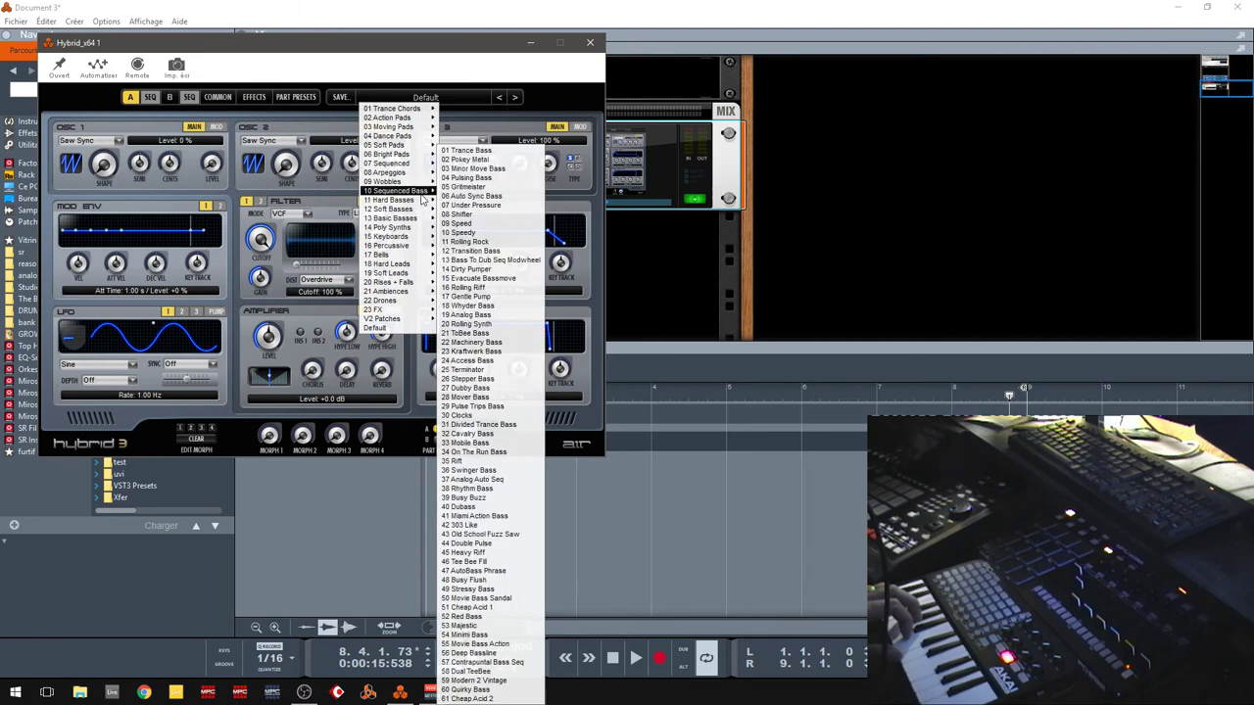
mouse_move(419, 176)
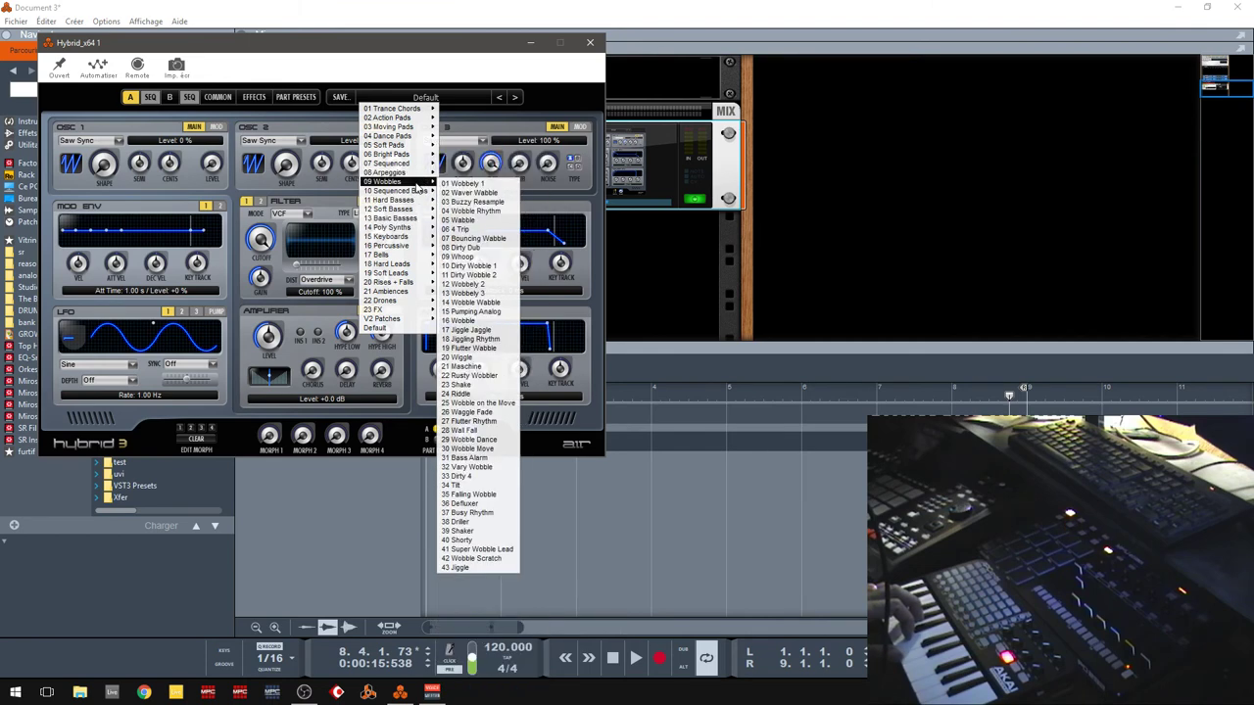
click(473, 193)
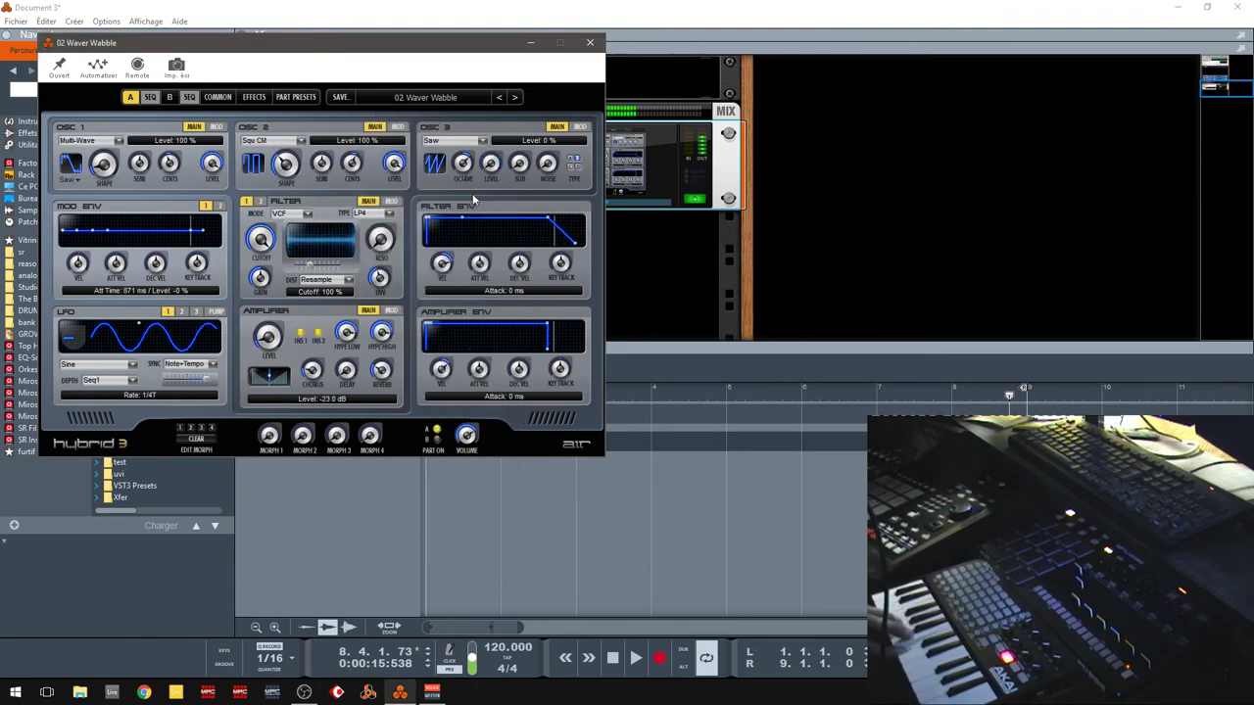
click(592, 44)
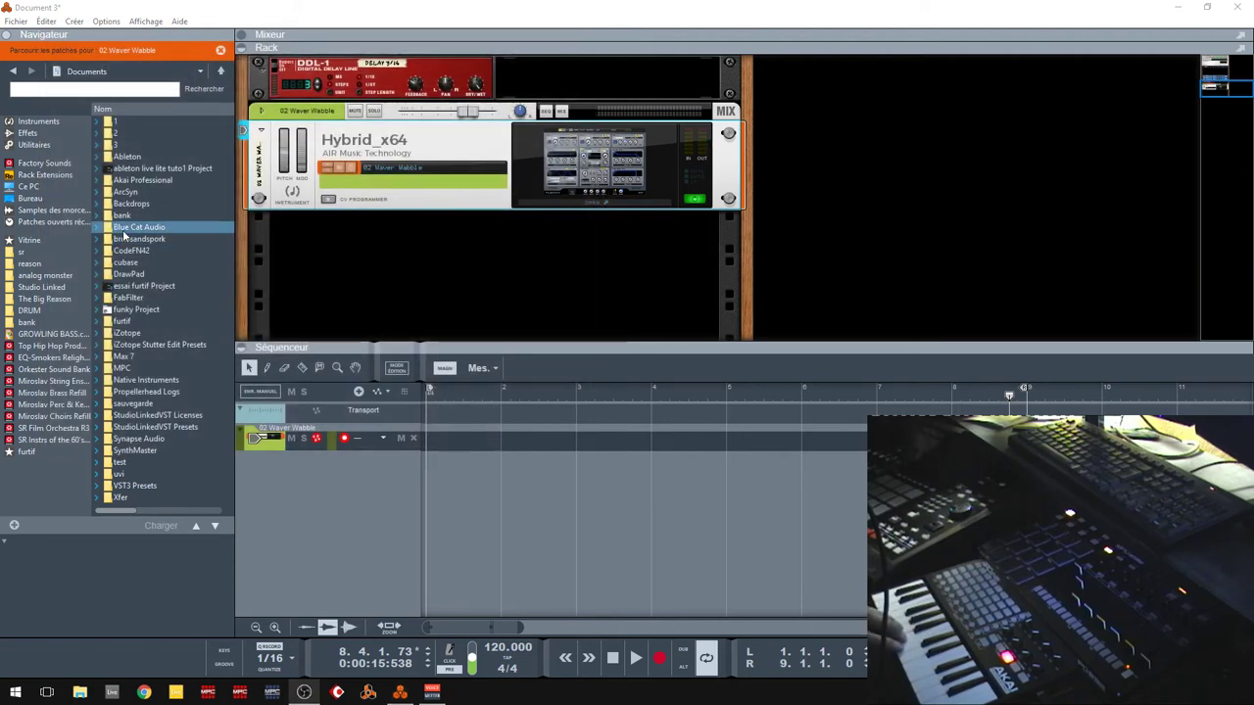
Step: Add a Matrix pattern sequencer below Hybrid_x64 and draw a descending curve across roughly its first eight steps
click(17, 121)
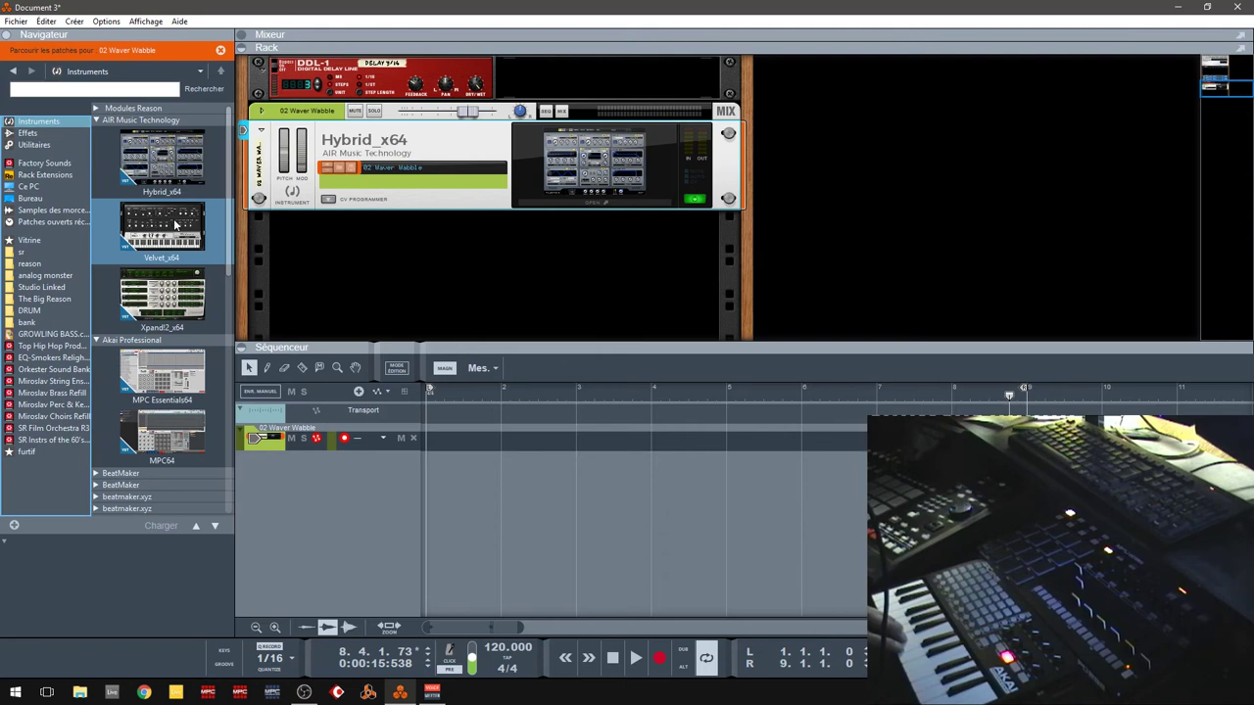
click(44, 135)
click(34, 144)
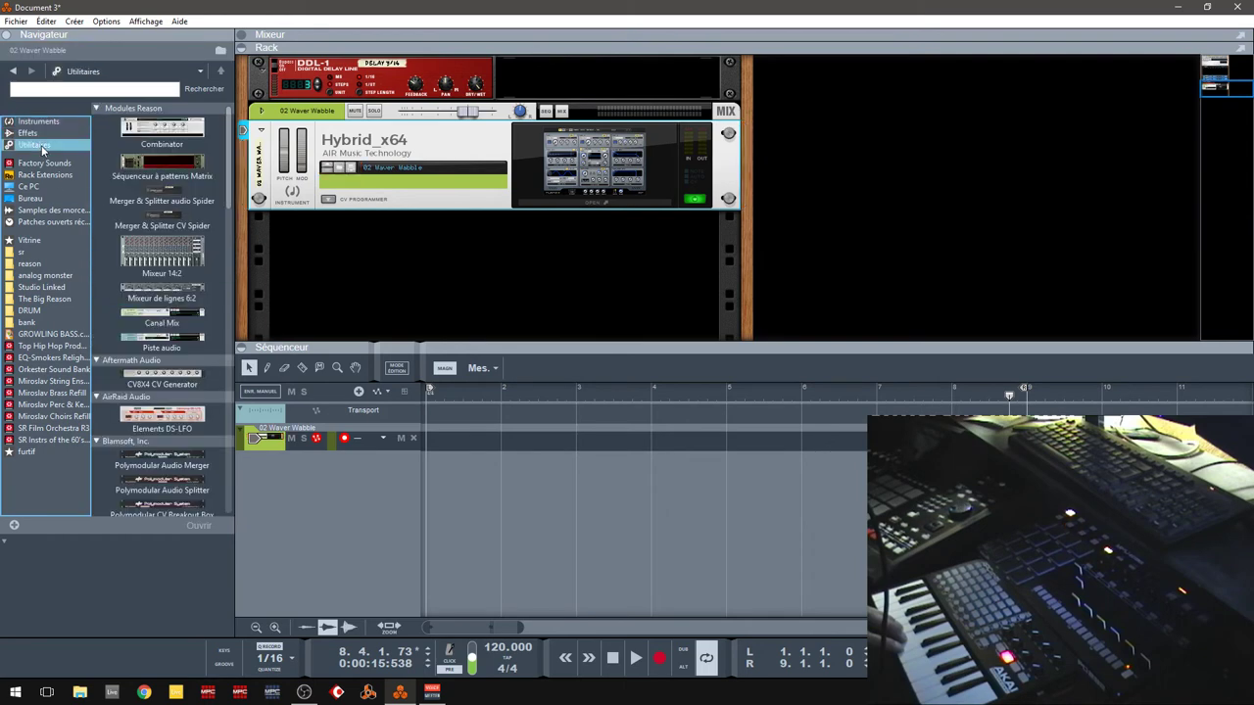
drag(161, 161, 558, 286)
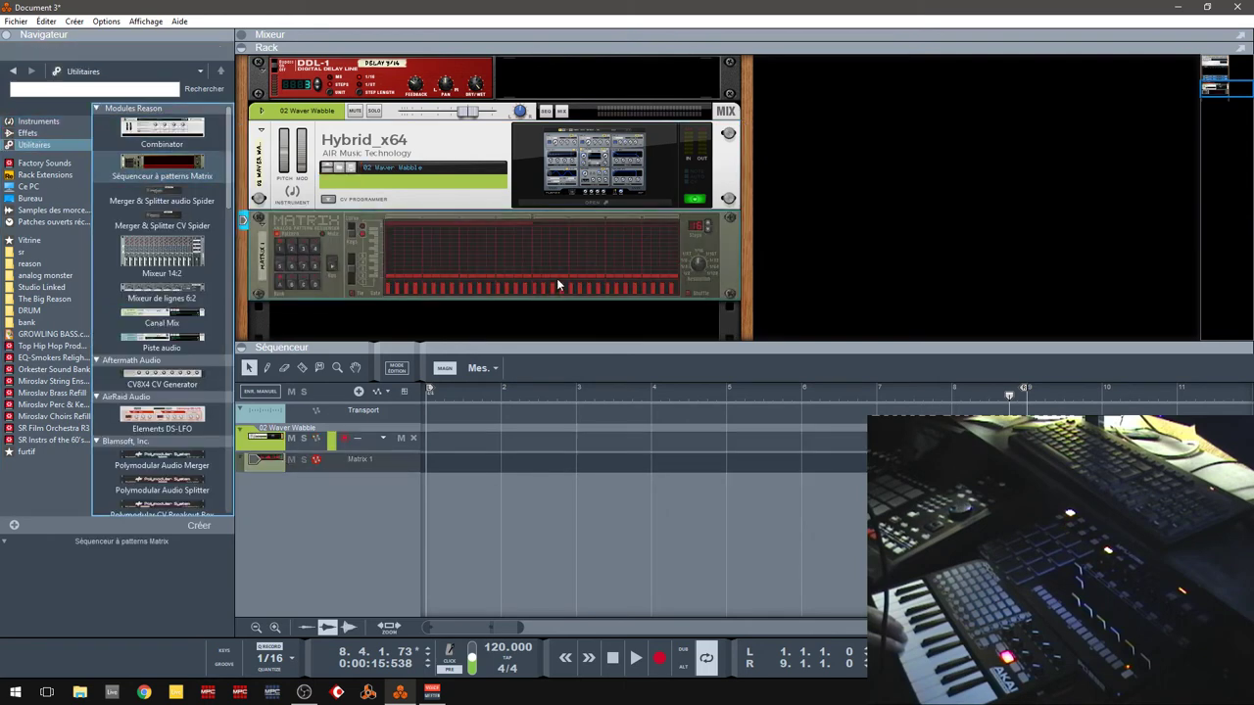
click(350, 235)
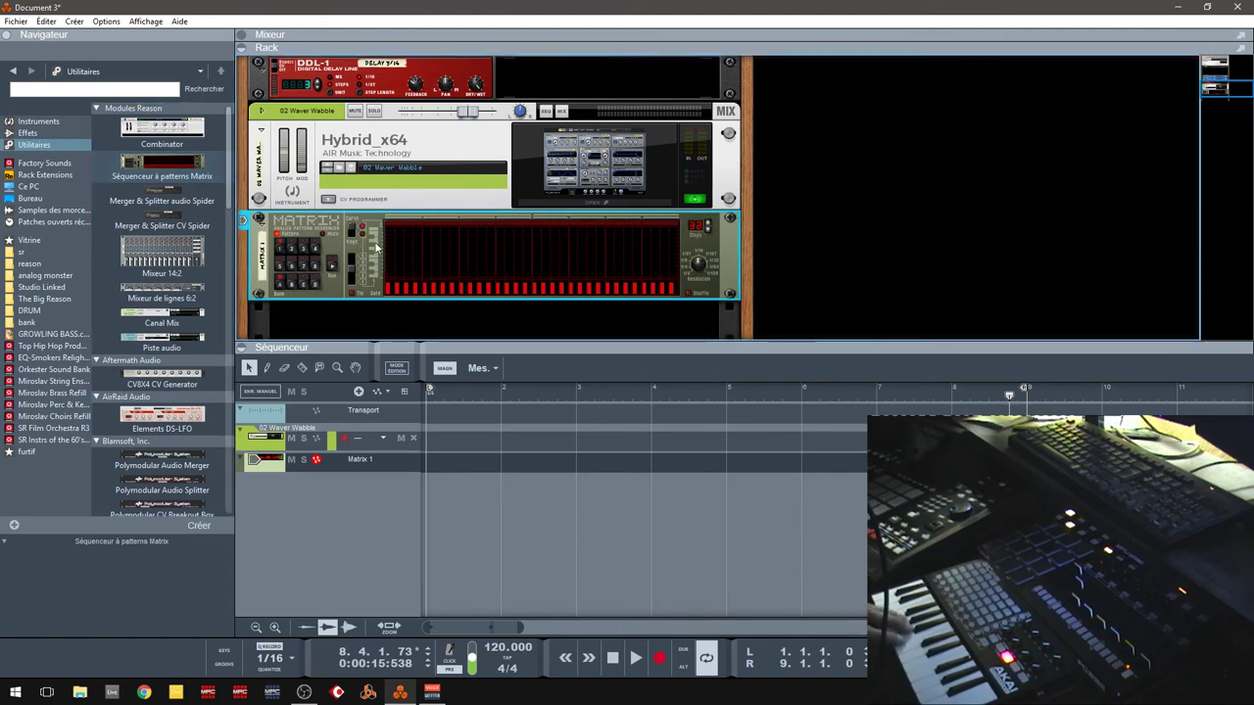
mouse_move(404, 281)
mouse_down()
mouse_move(456, 257)
mouse_move(390, 228)
mouse_move(456, 247)
mouse_up()
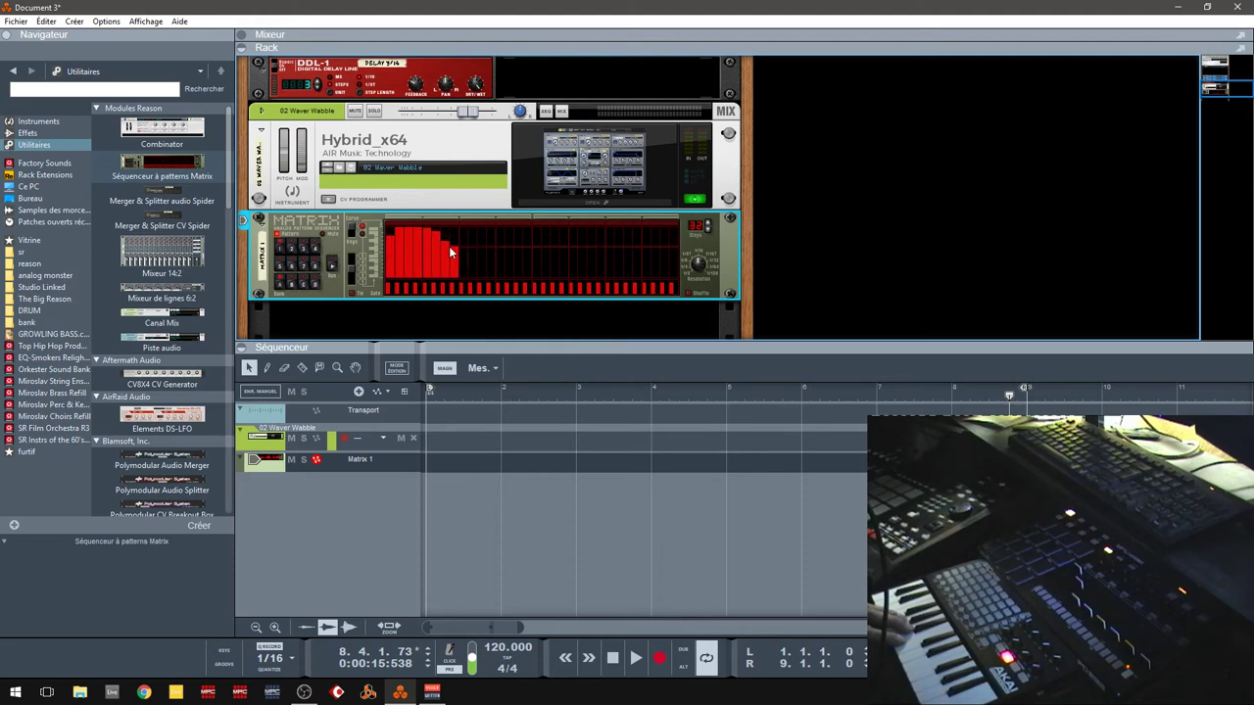
Step: On the rack's rear, unplug the Matrix's note and gate cables and connect its Curve CV output to Hybrid_x64's Modulation CV input 1
key(Tab)
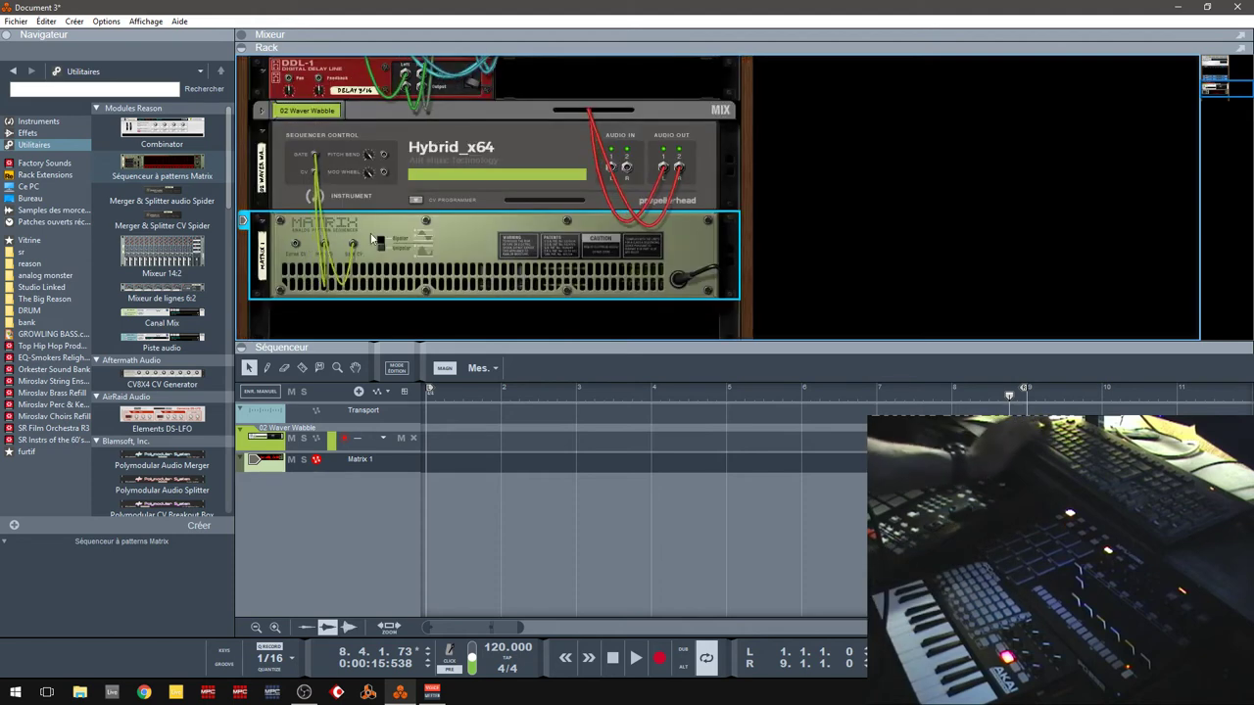
drag(326, 246, 333, 211)
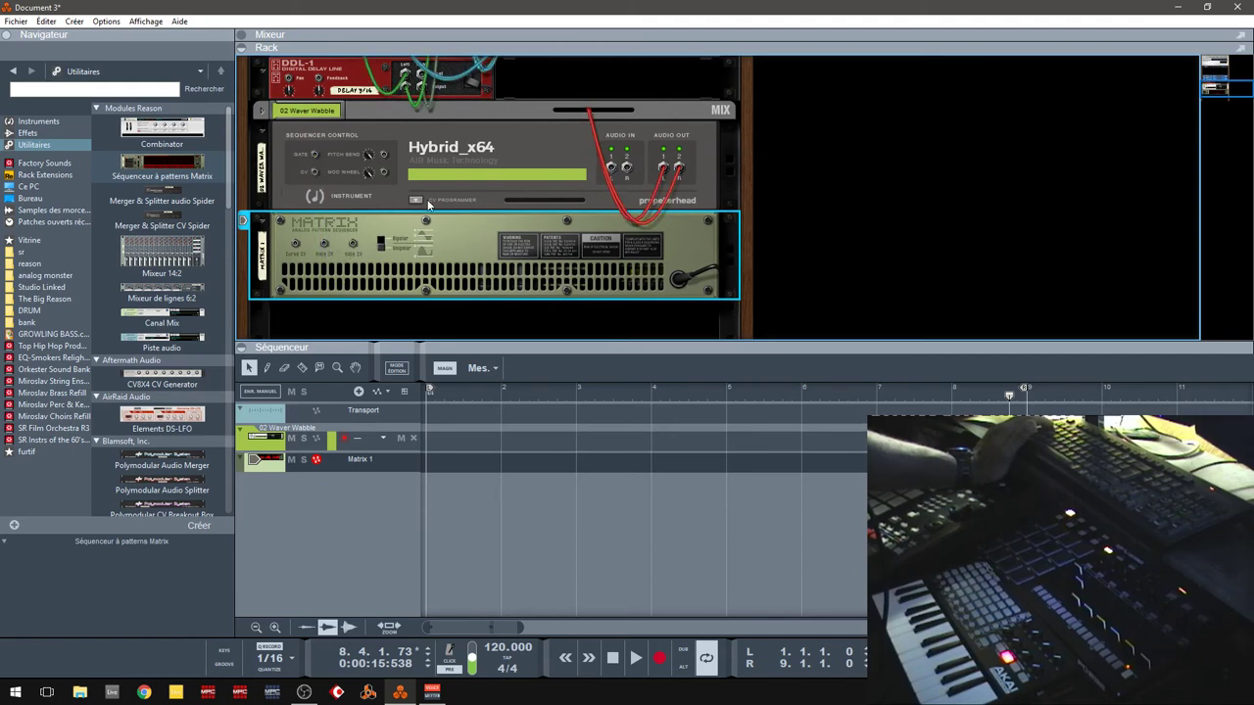
click(415, 199)
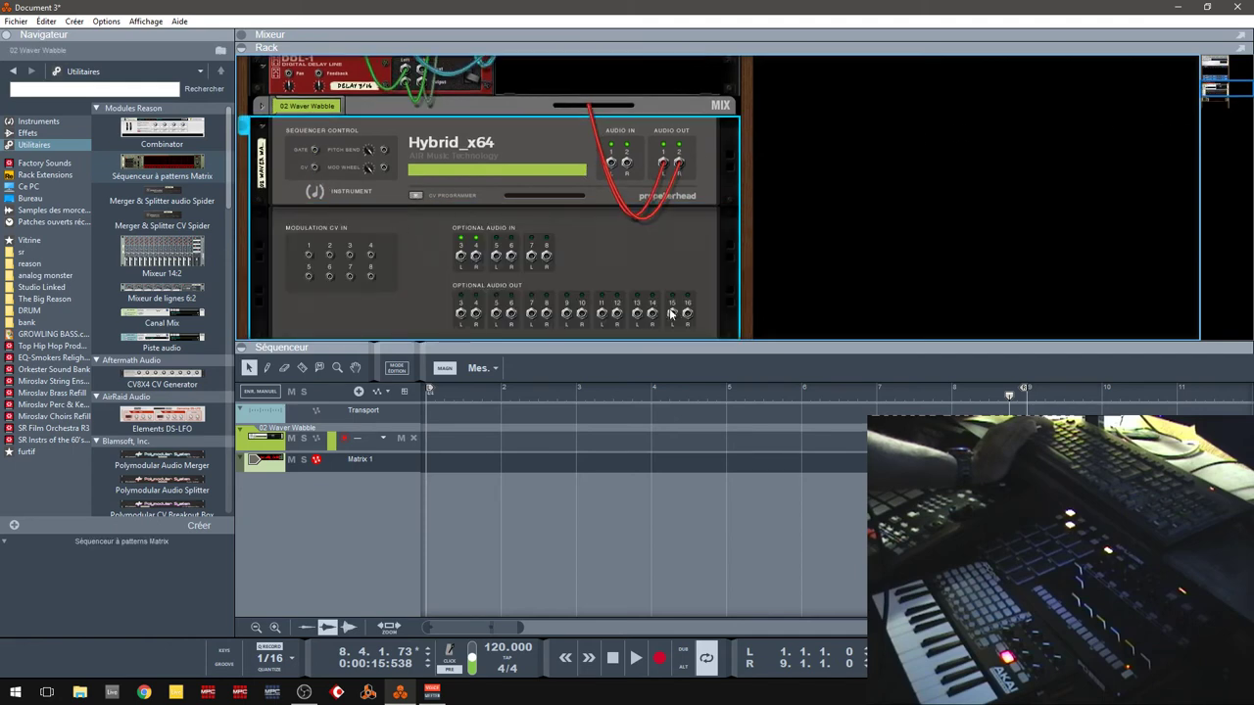
click(242, 348)
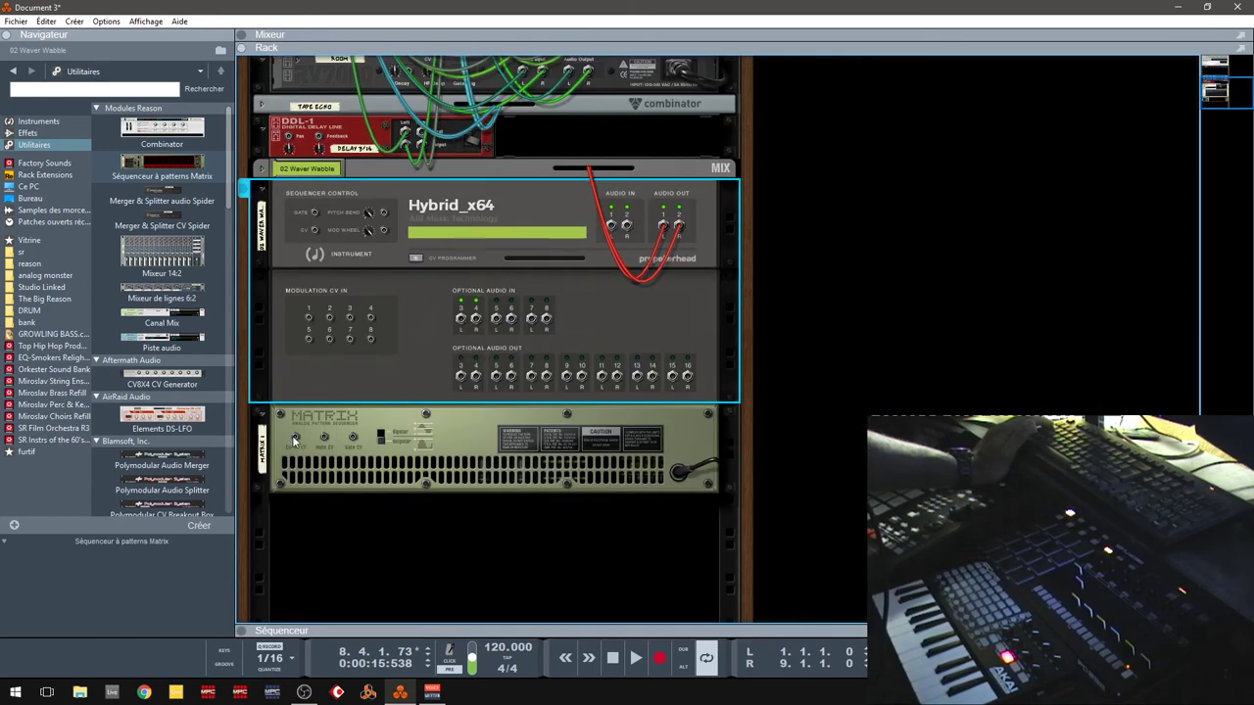
drag(295, 440, 308, 318)
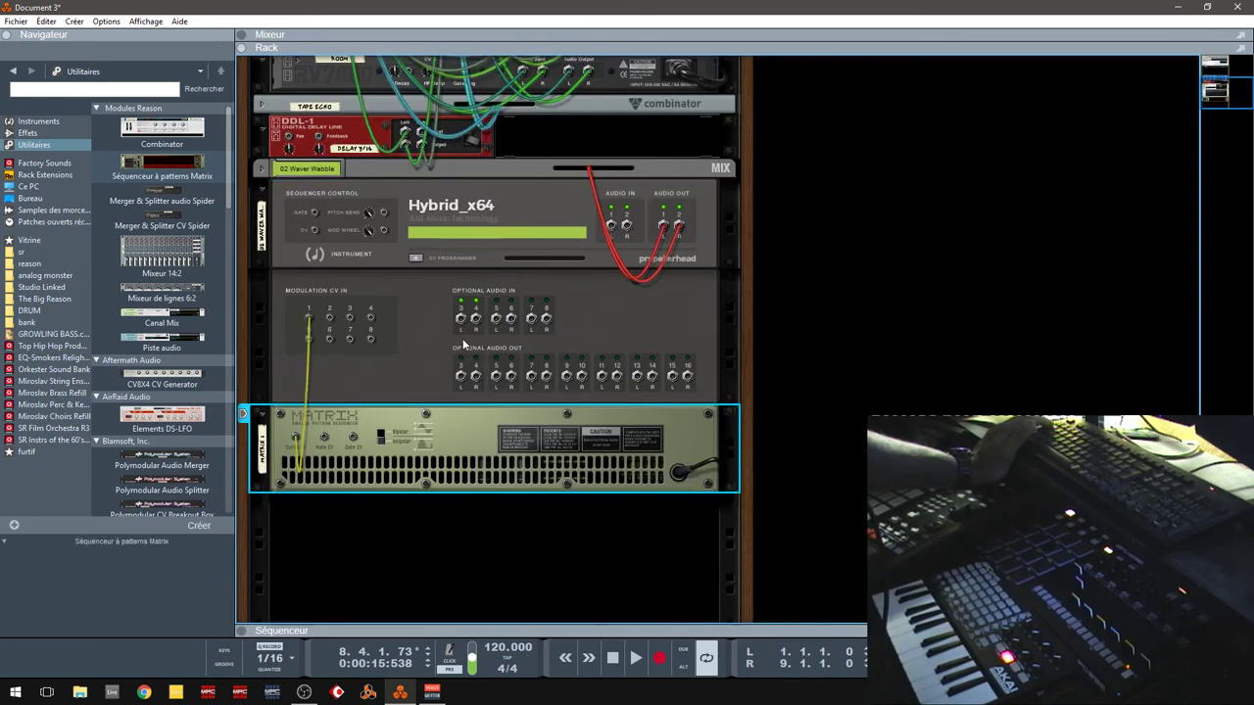
key(Tab)
Step: Check the parameter choices for CV 1 on Hybrid_x64, place its plug-in window beside the rack, and bring back the sequencer
click(447, 302)
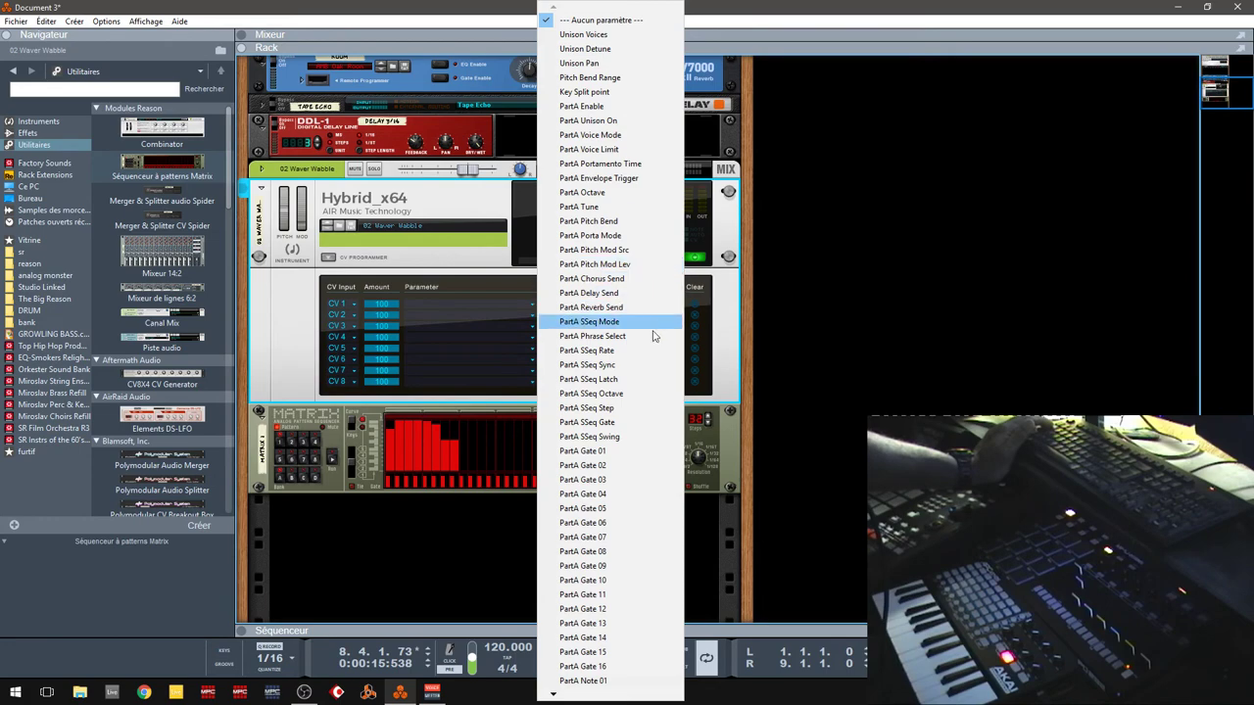
click(483, 282)
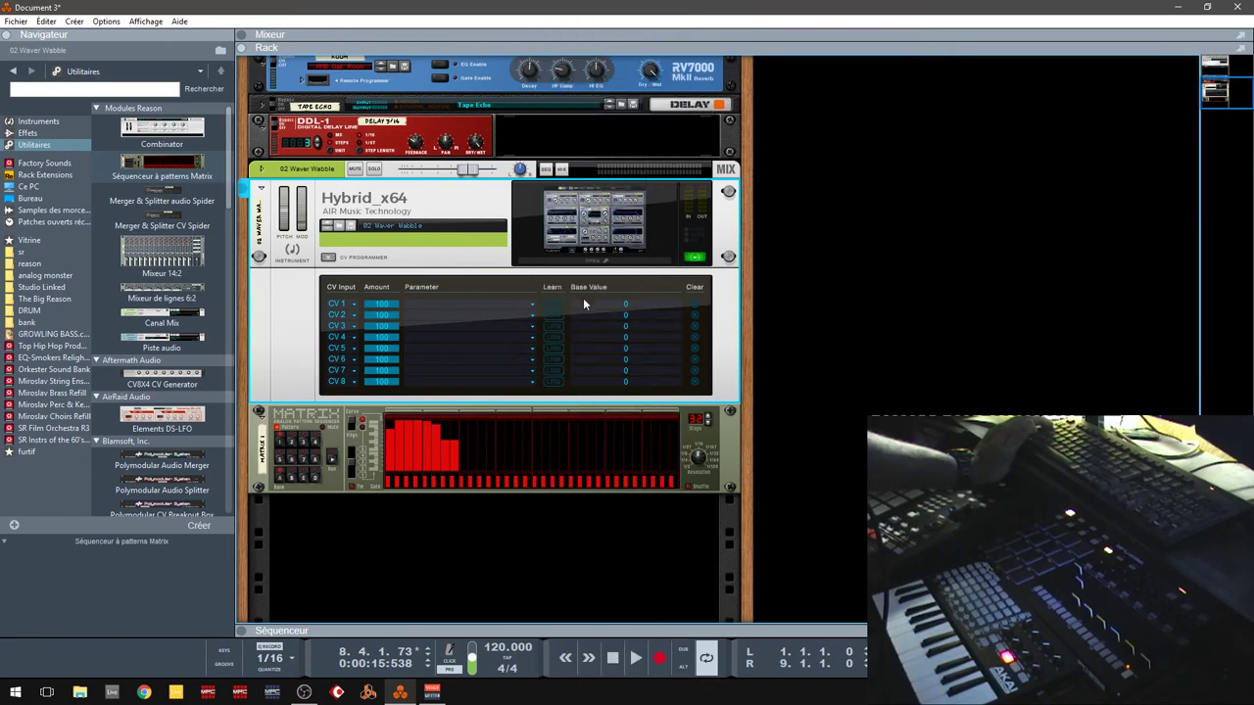
click(579, 263)
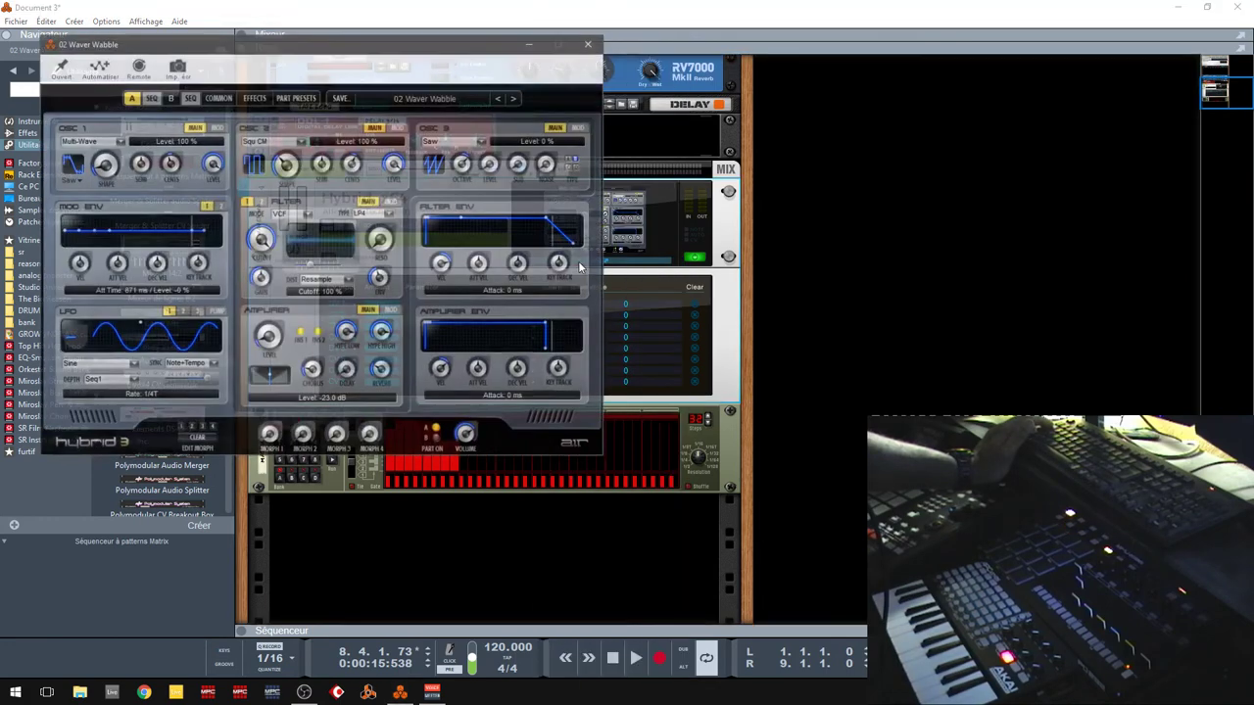
drag(450, 42, 1162, 44)
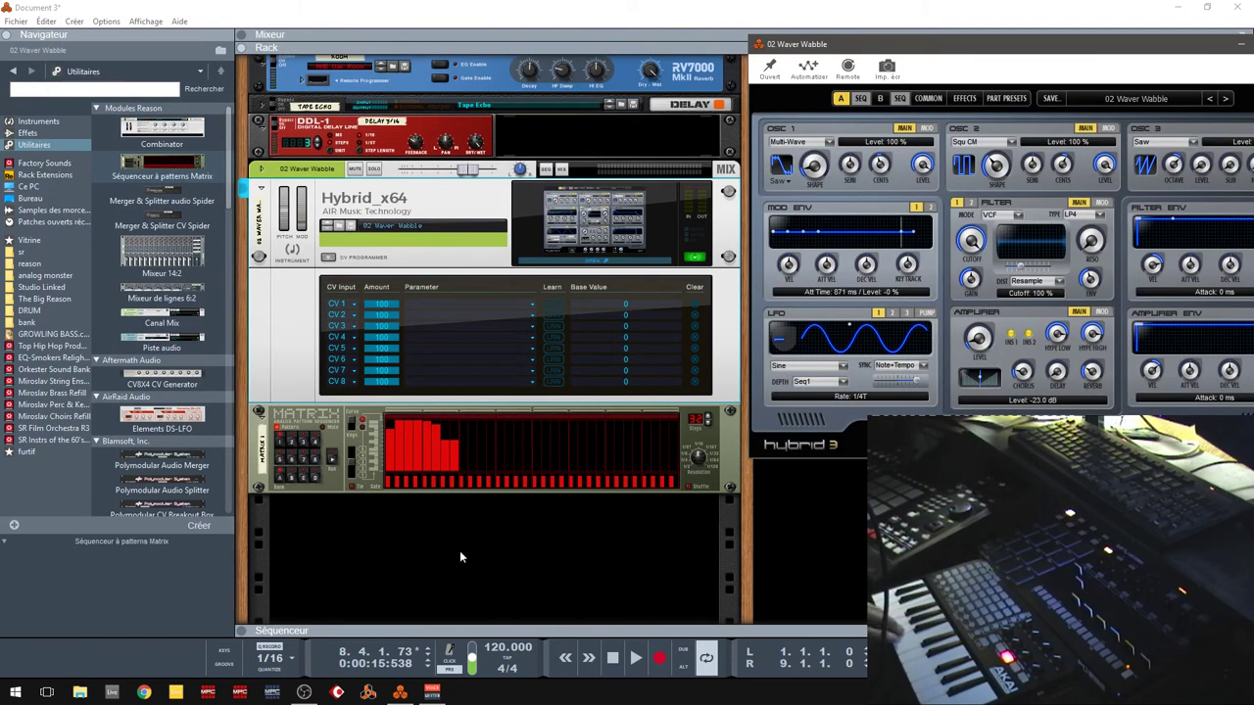
click(242, 631)
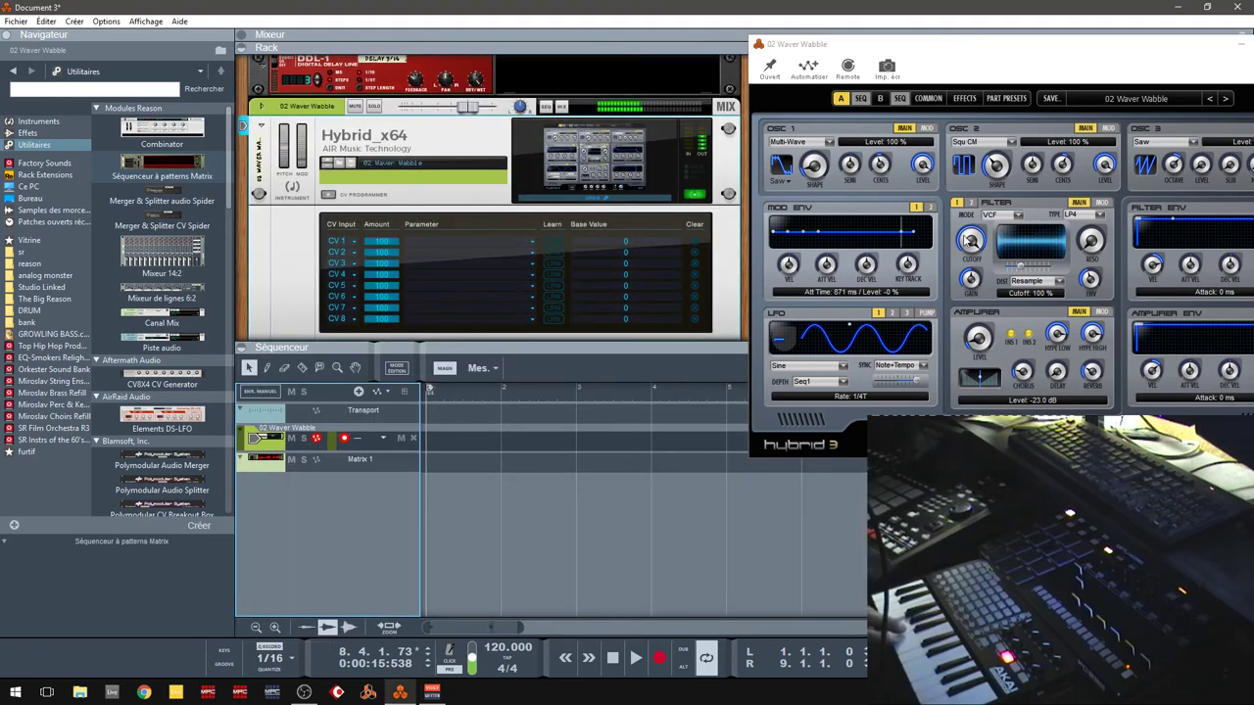
Step: Lower Hybrid's Part A filter cutoff to about 31% and assign it to CV 1 with Learn
drag(973, 241, 972, 315)
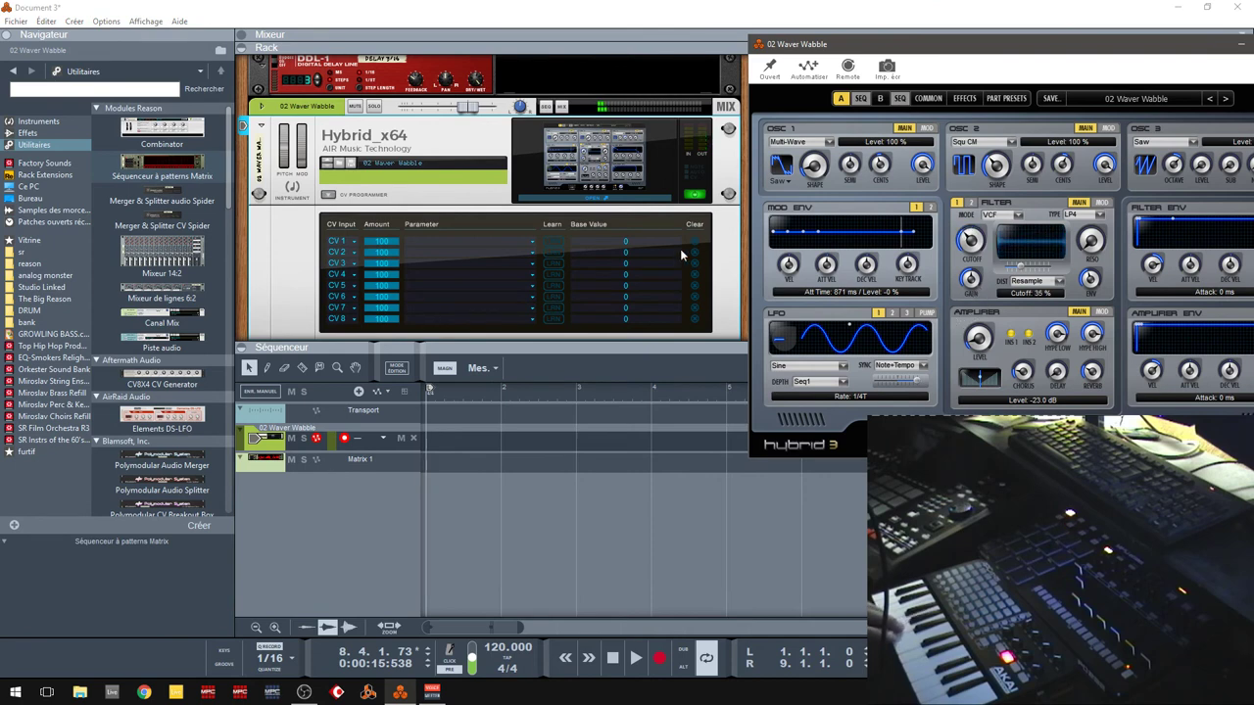
click(556, 242)
drag(980, 235, 969, 247)
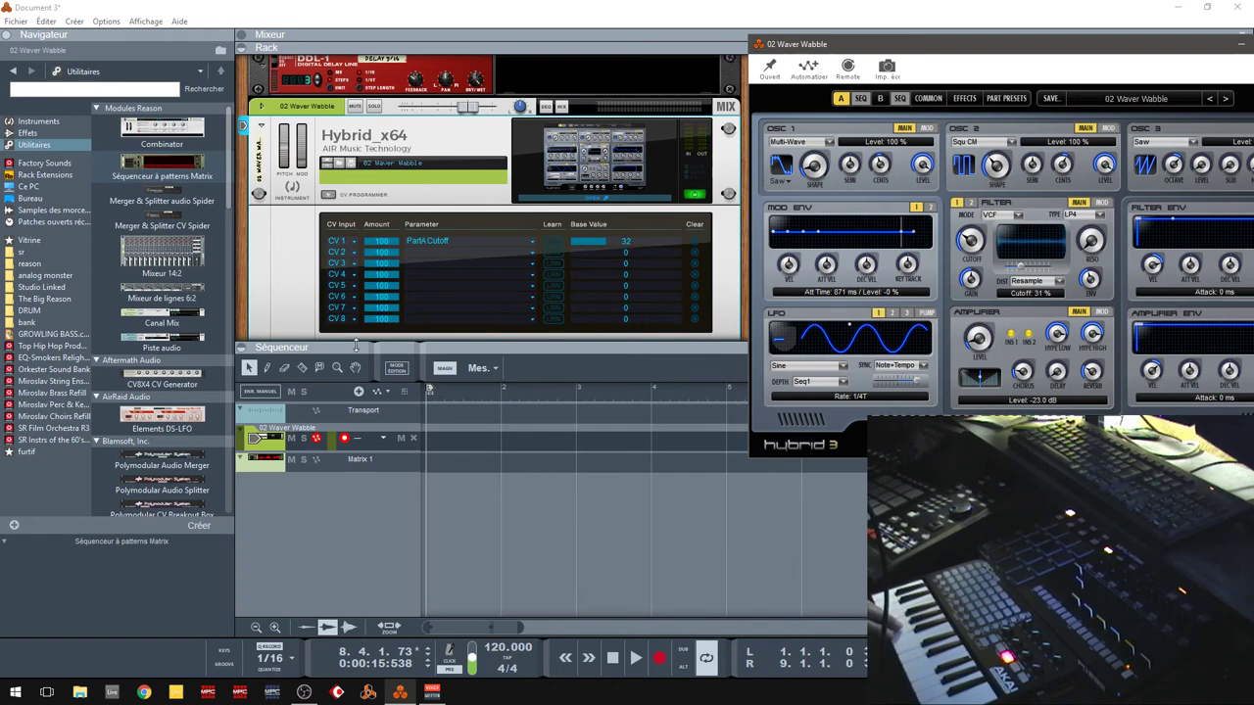
Step: Collapse the sequencer and switch the Matrix's curve output to bipolar on the rack's rear, returning to the front view
click(239, 347)
click(241, 349)
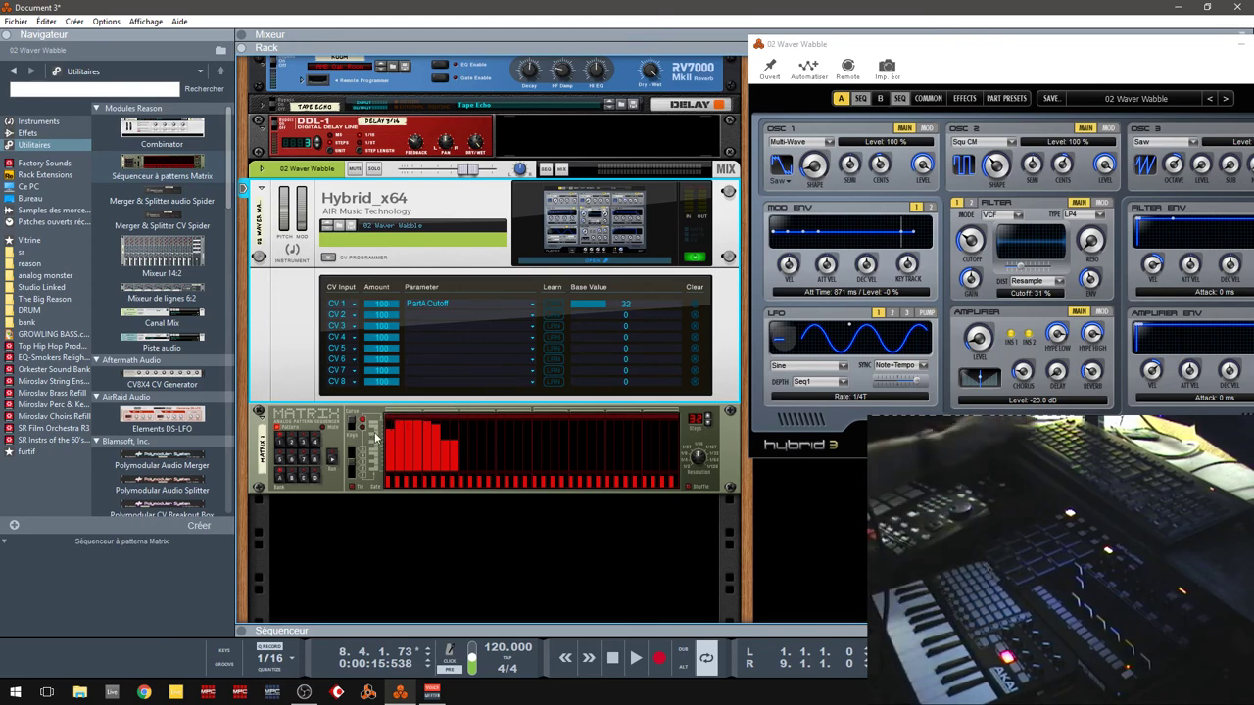
key(Tab)
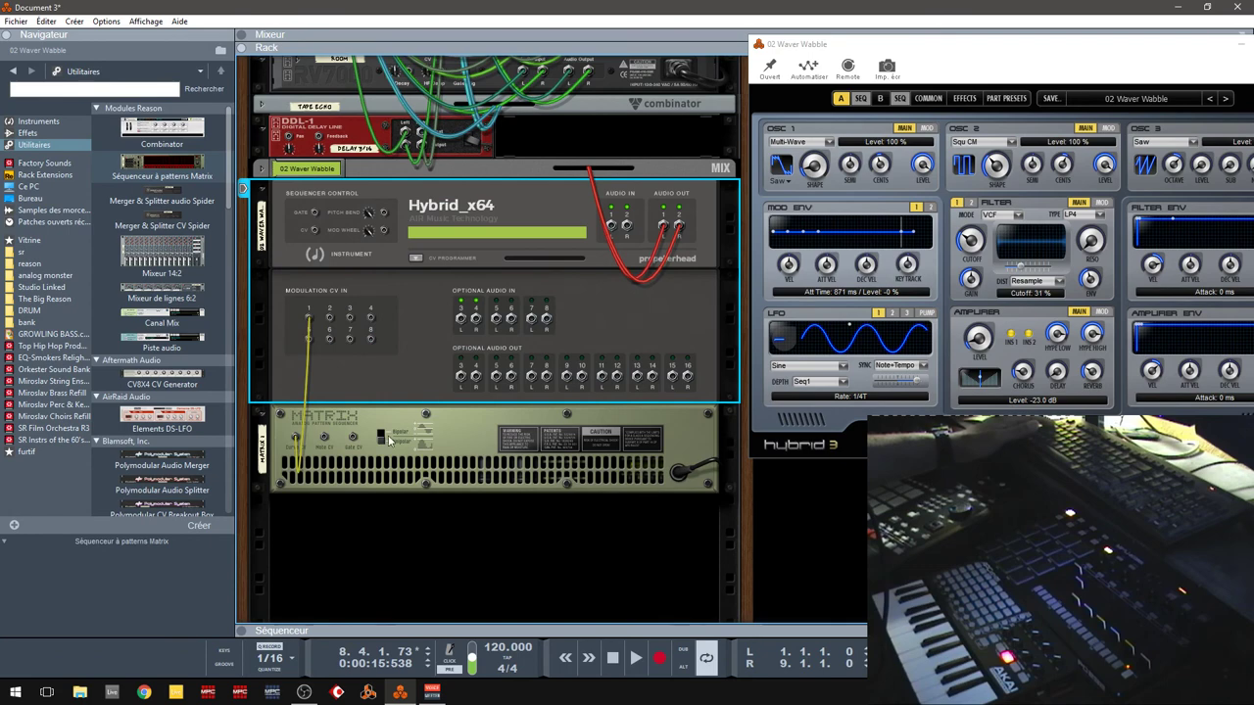
click(389, 441)
key(Tab)
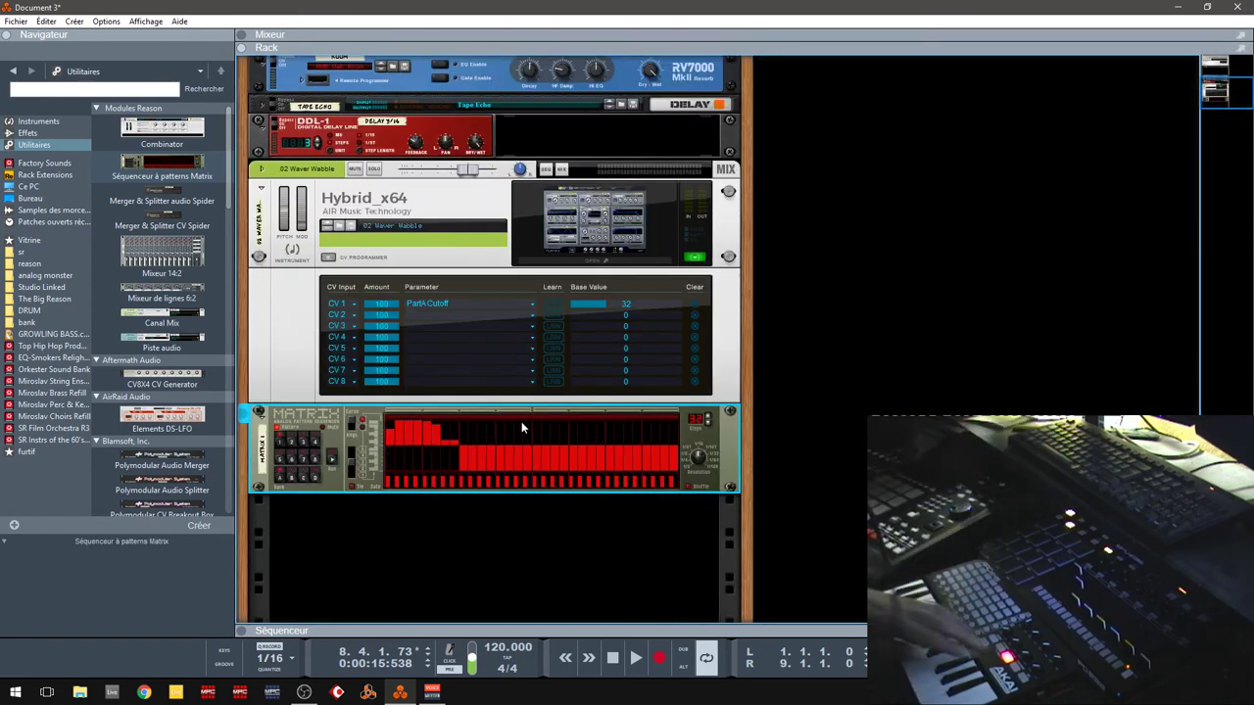
Step: Start playback and draw a varied curve across roughly the last 18 steps of the Matrix pattern
key(space)
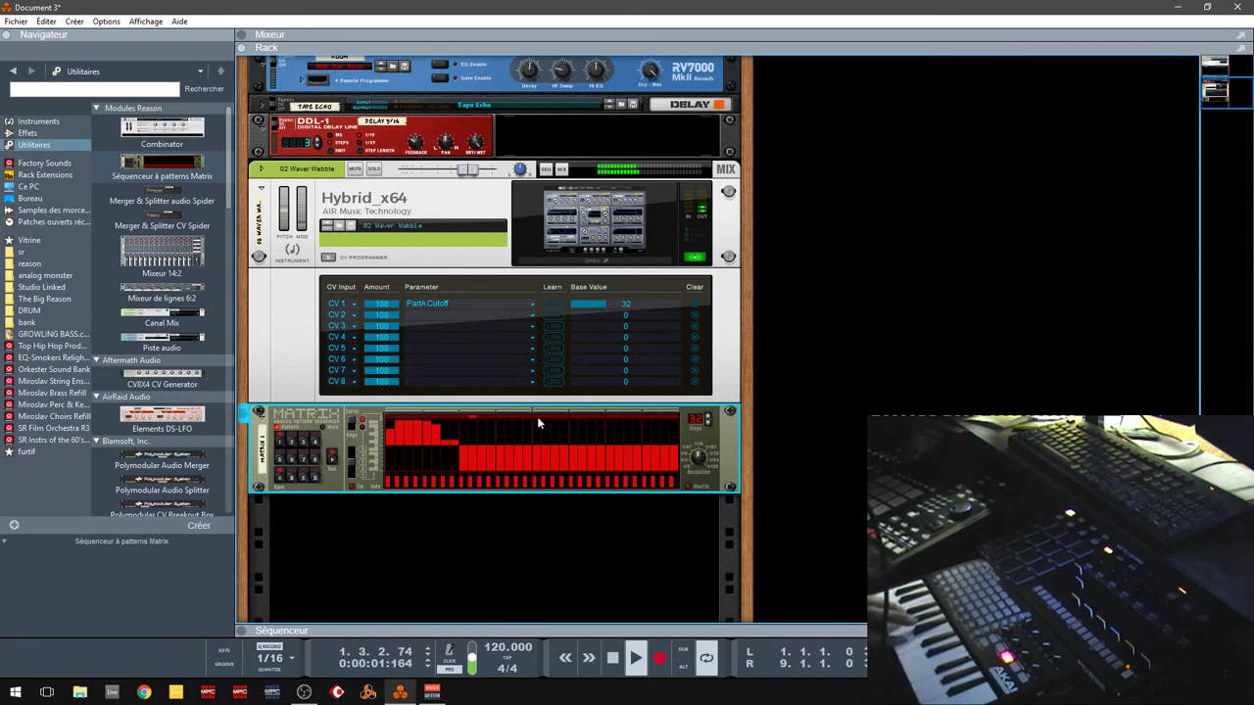
mouse_move(516, 446)
mouse_down()
mouse_move(525, 425)
mouse_move(573, 452)
mouse_move(594, 444)
mouse_move(649, 461)
mouse_up()
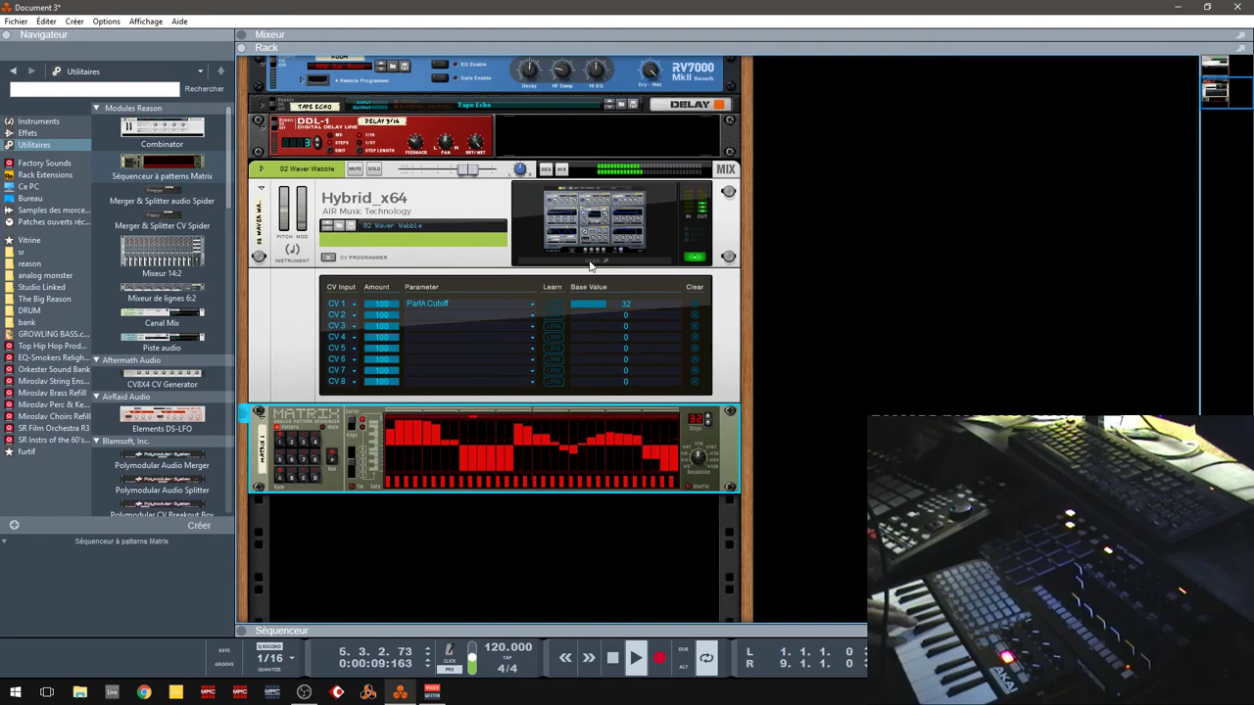
Step: Examine how the Matrix modulates Hybrid's filter cutoff in its plug-in window, try the cutoff by hand, and close the window
click(591, 262)
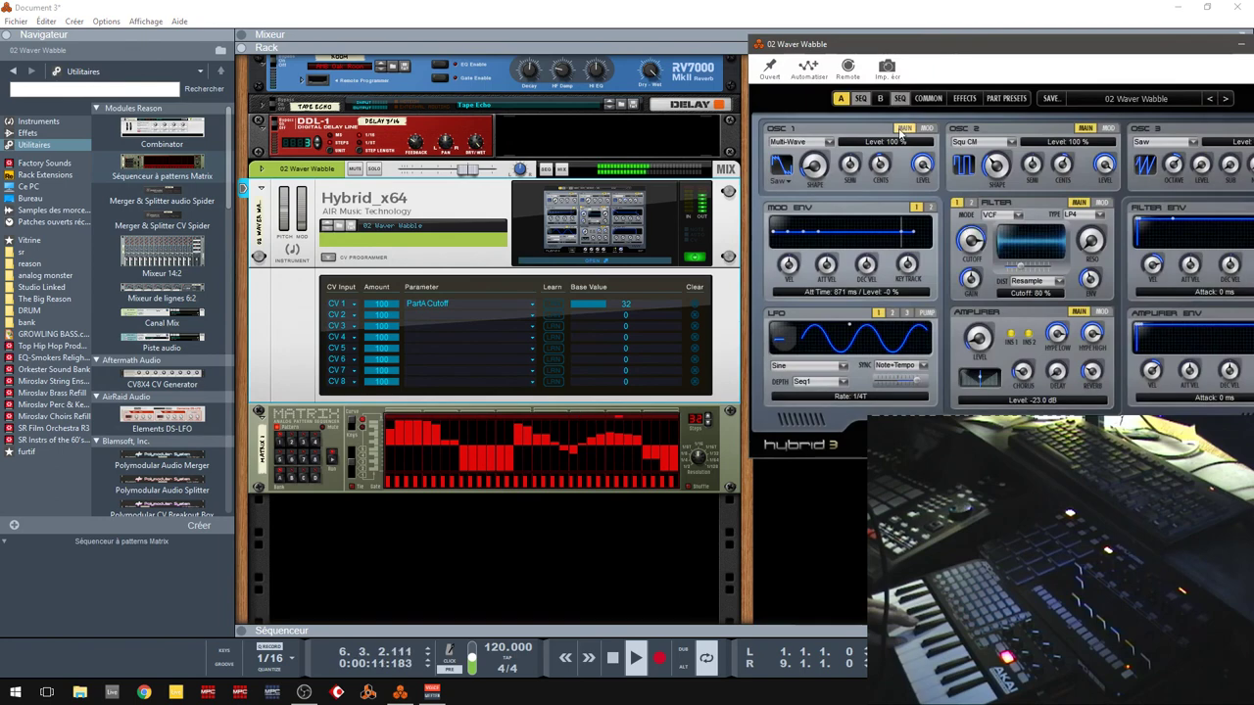
drag(1036, 43, 804, 55)
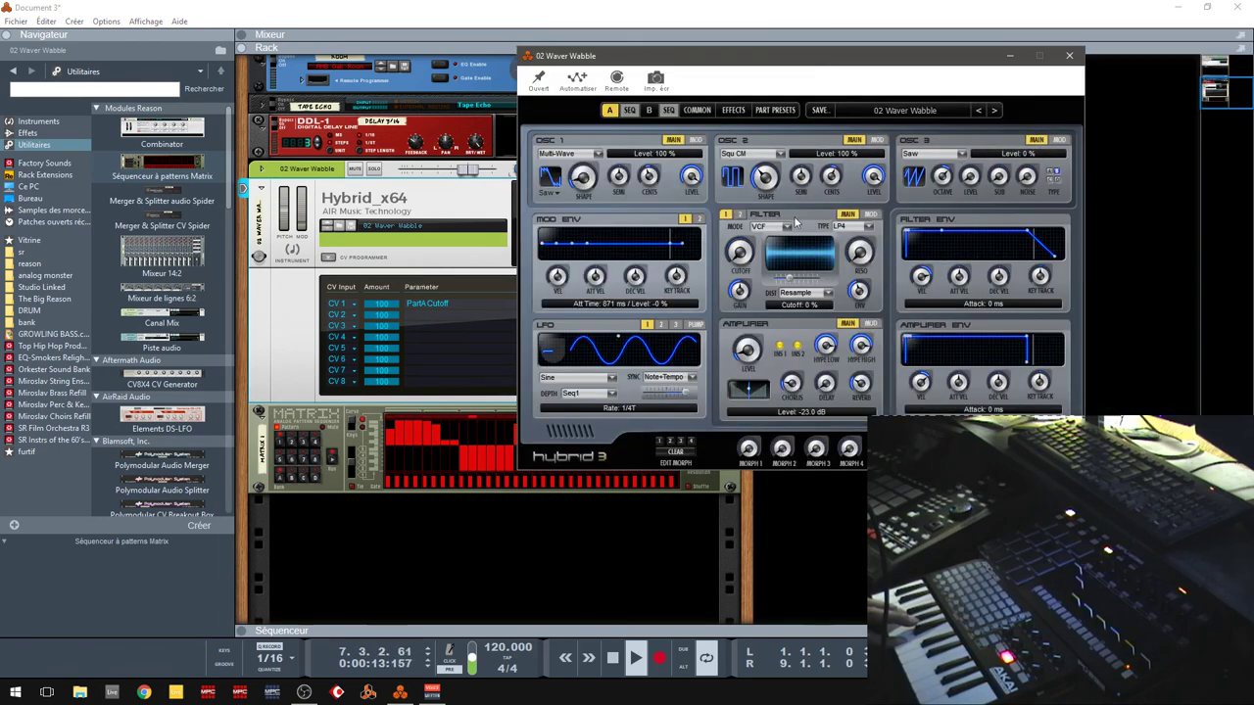
drag(741, 267, 742, 246)
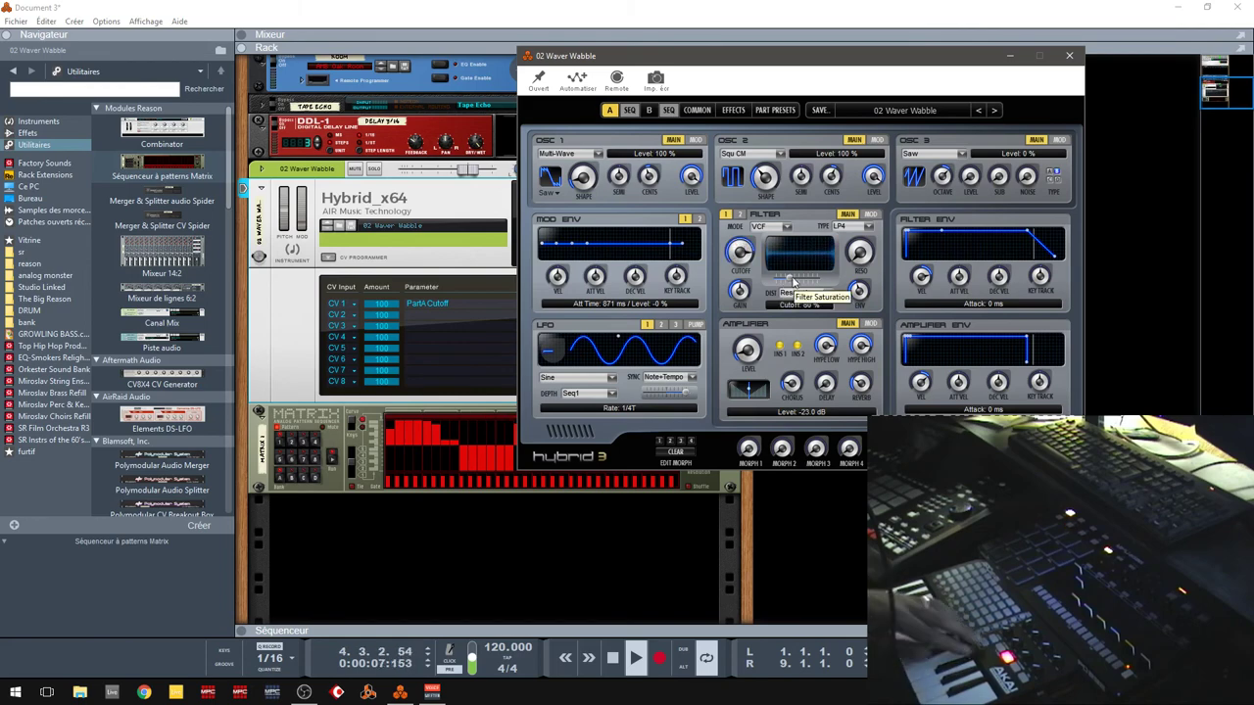
click(1069, 58)
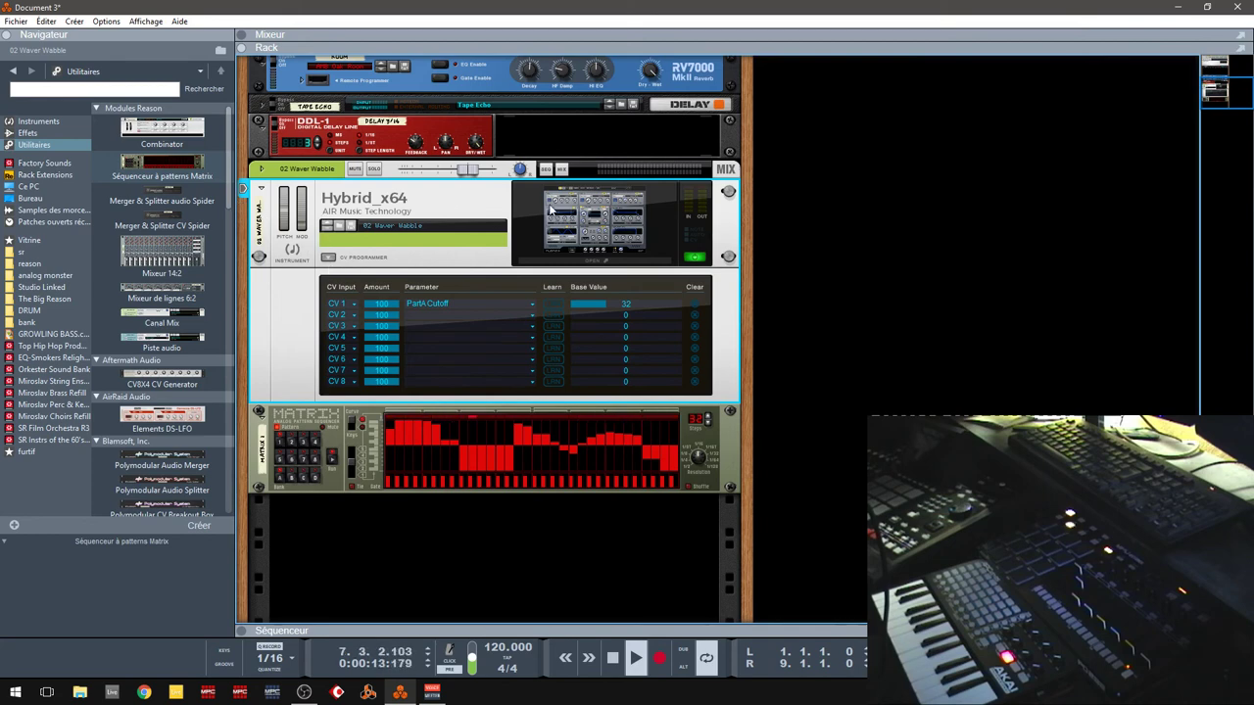
Step: Add the AIRCompressor_x64 VST effect below the Matrix and check its plug-in window, closing it again
click(27, 133)
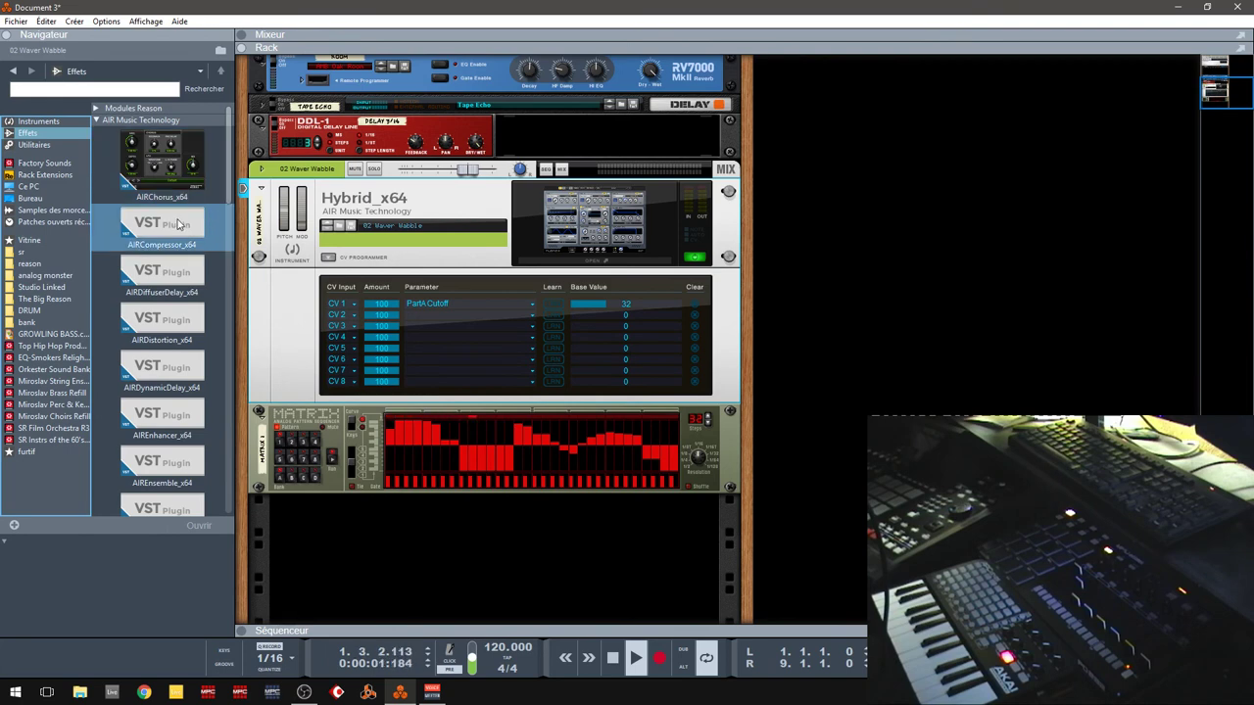
drag(179, 224, 467, 562)
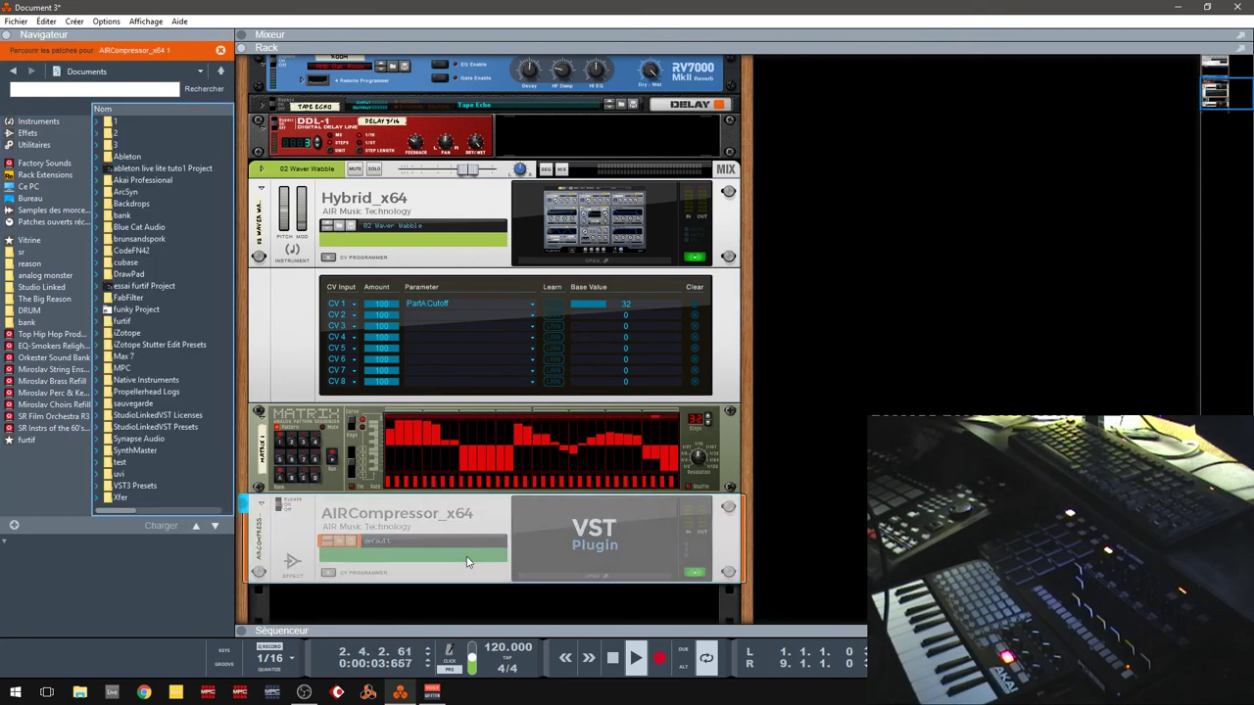
click(591, 582)
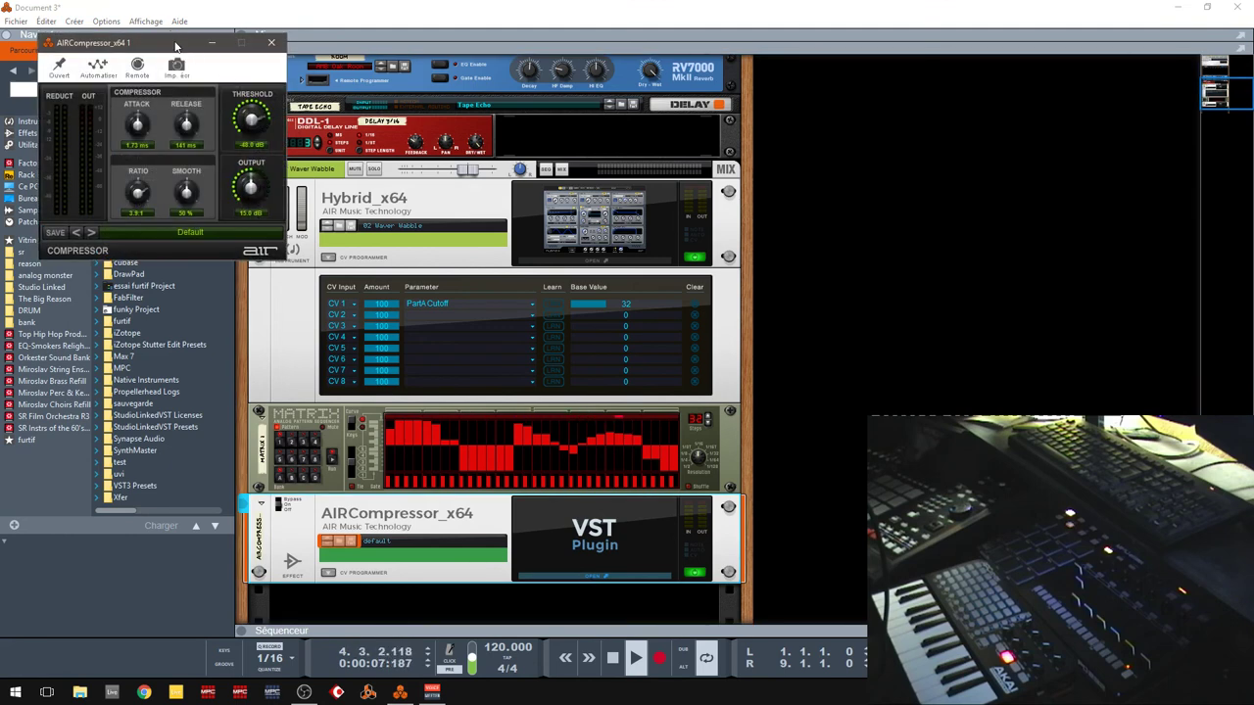
drag(177, 46, 684, 69)
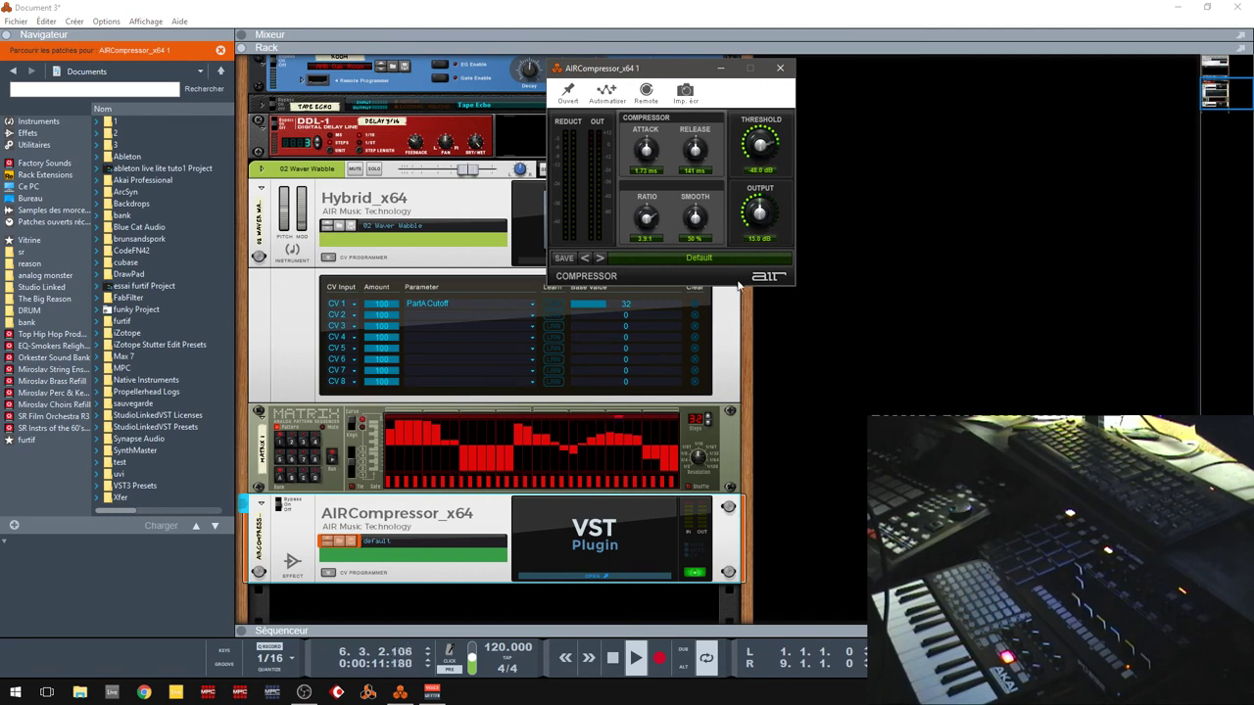
click(780, 68)
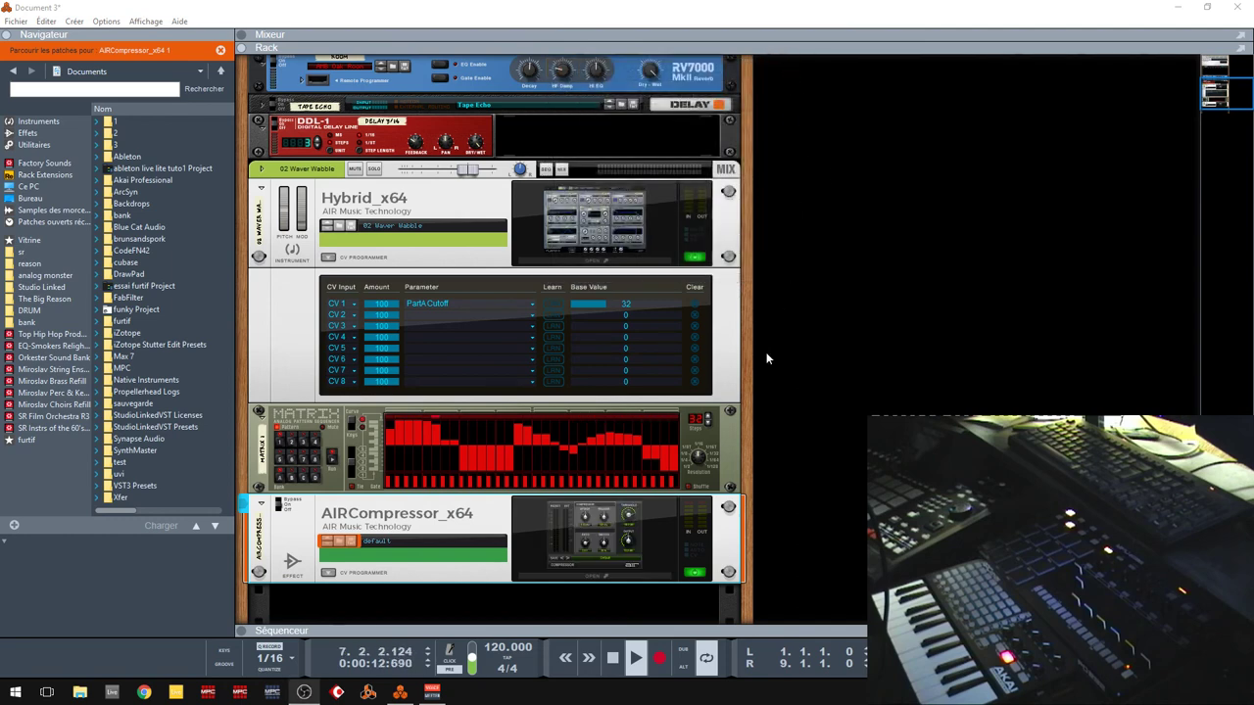
Step: Map AIRCompressor's Attack parameter to a hardware control through Remote, learning from the control surface input
click(594, 574)
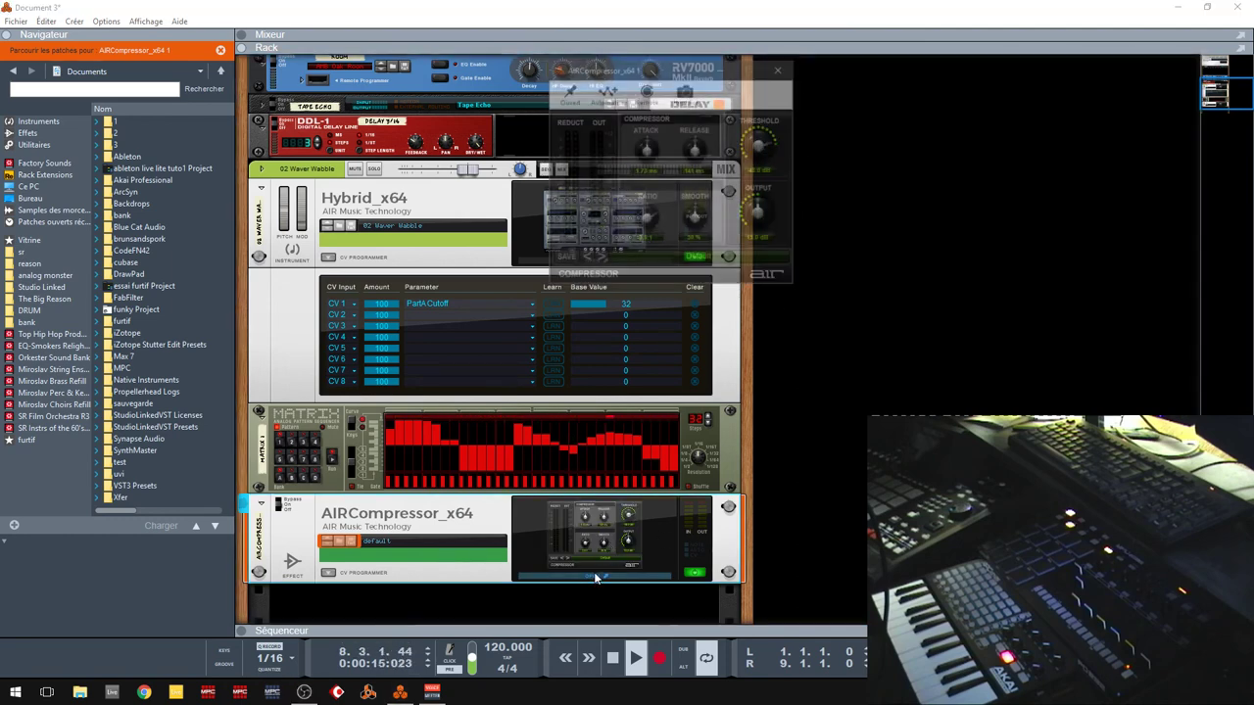
click(646, 91)
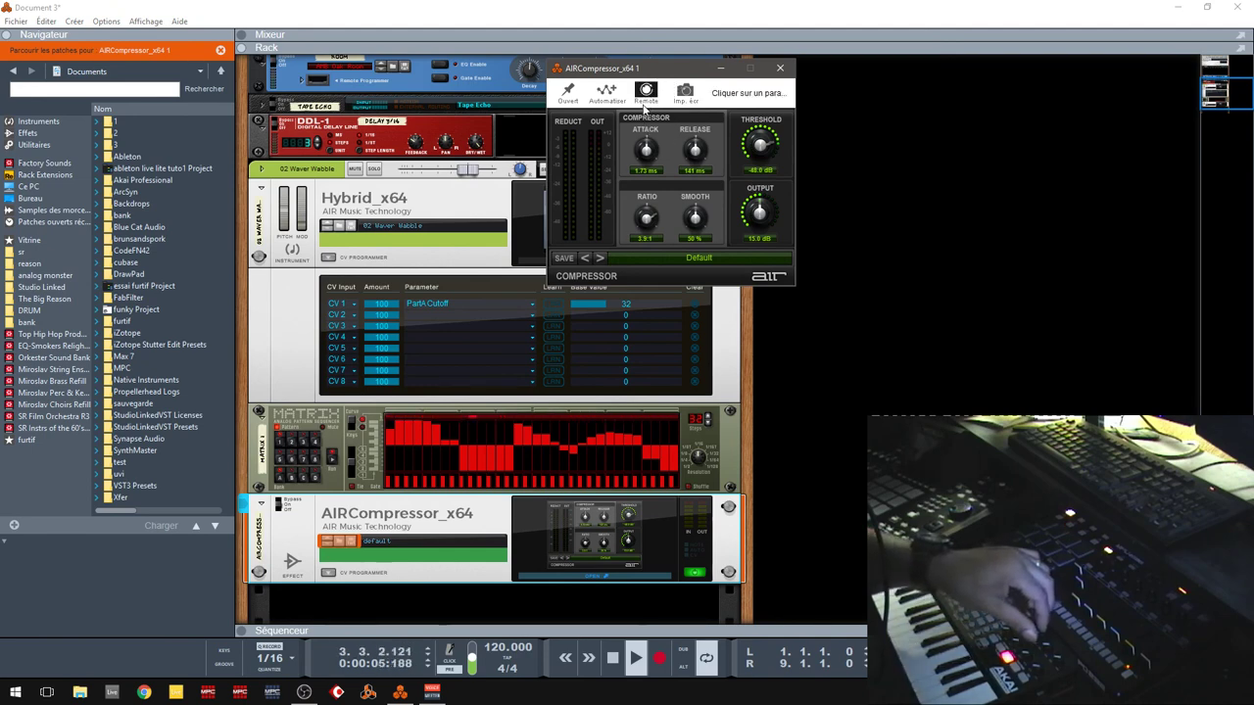
click(637, 153)
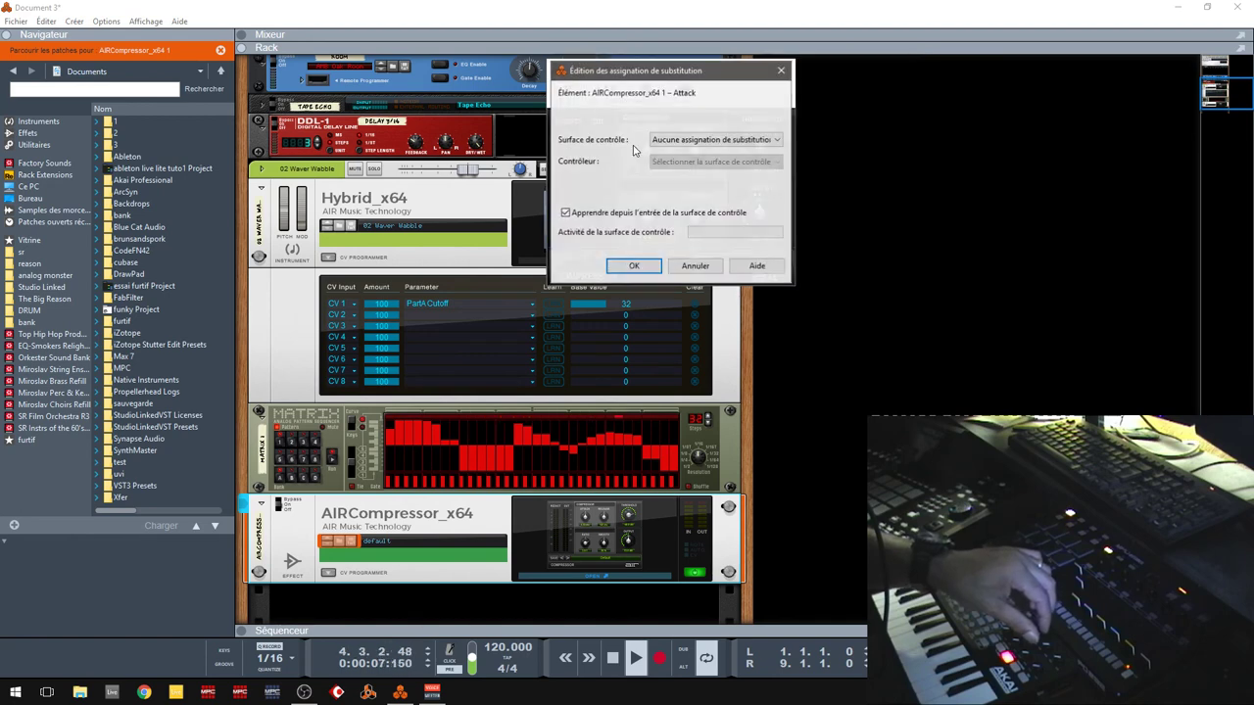
click(630, 267)
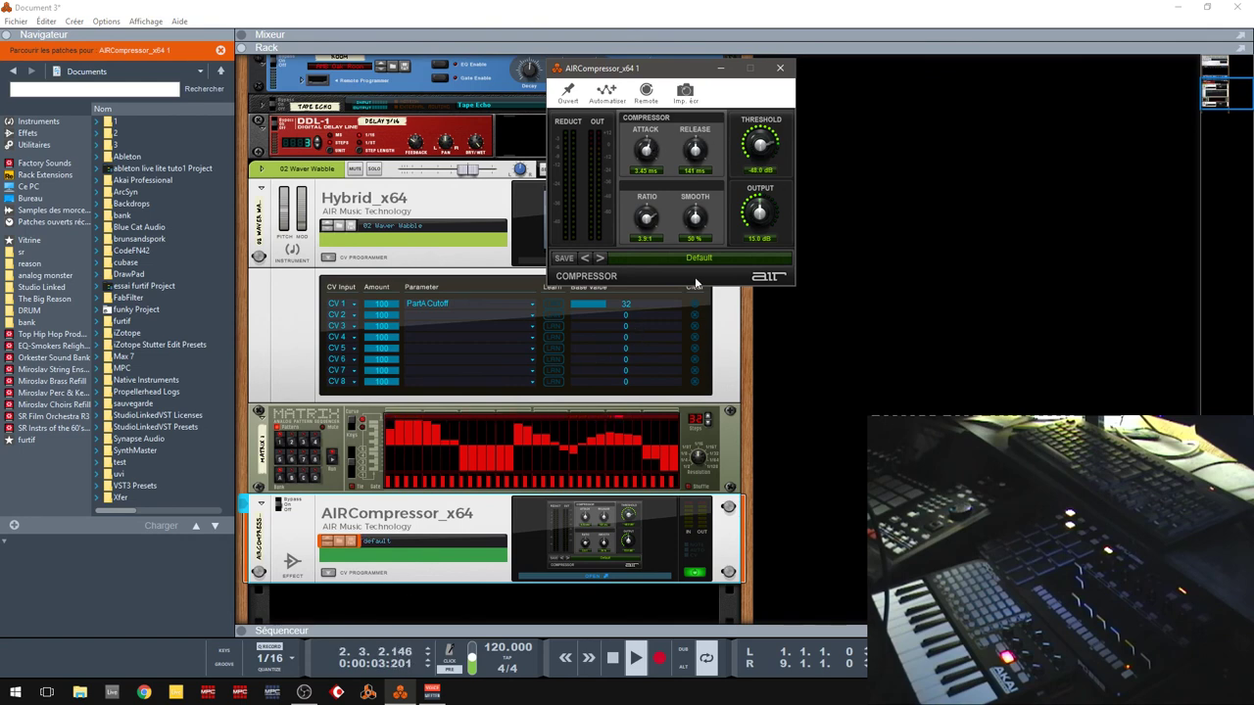
Step: Show AIRCompressor_x64's CV programmer and close its plug-in window
click(324, 574)
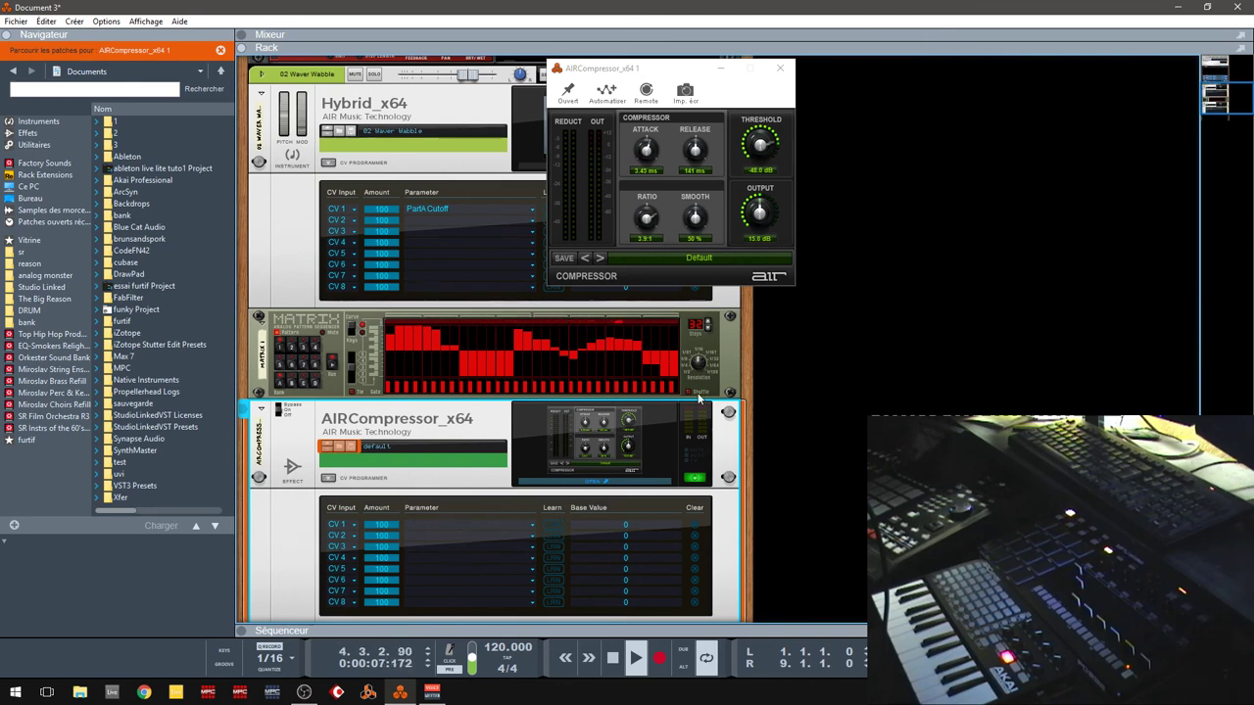
click(781, 68)
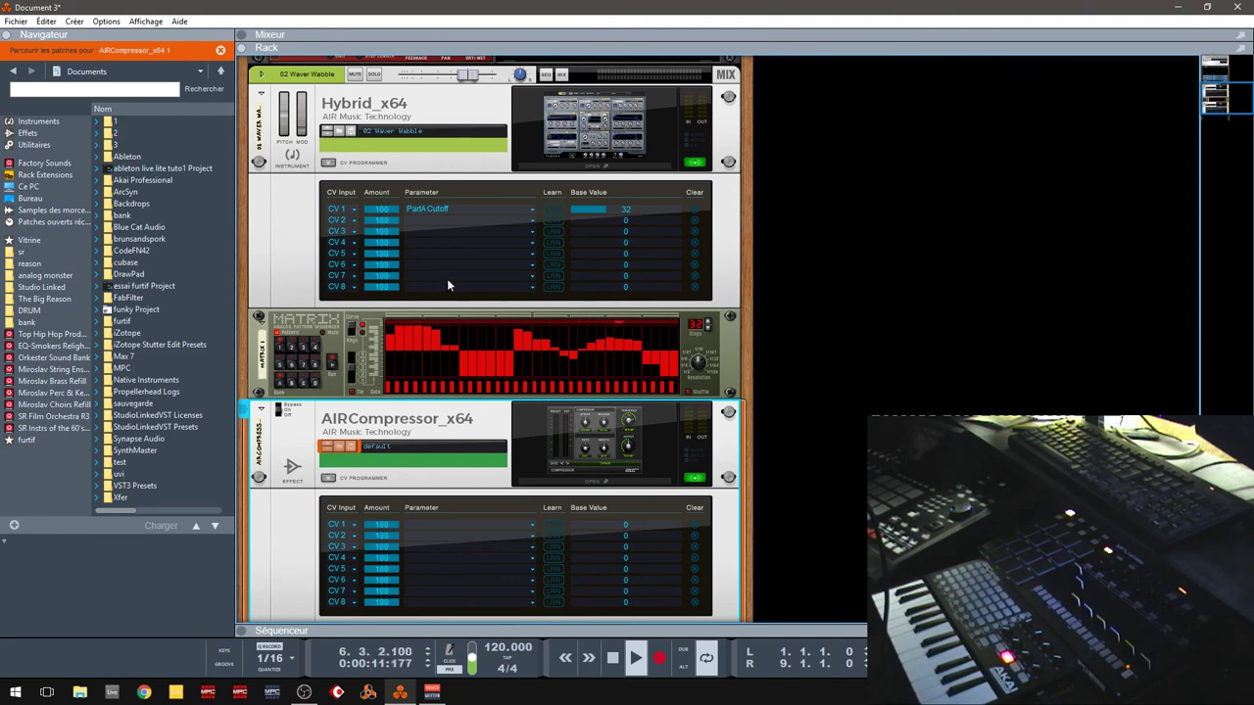
Step: Browse the available instrument plug-ins and collapse the Synapse Audio, AIR Music Technology and Akai Professional groups
click(37, 121)
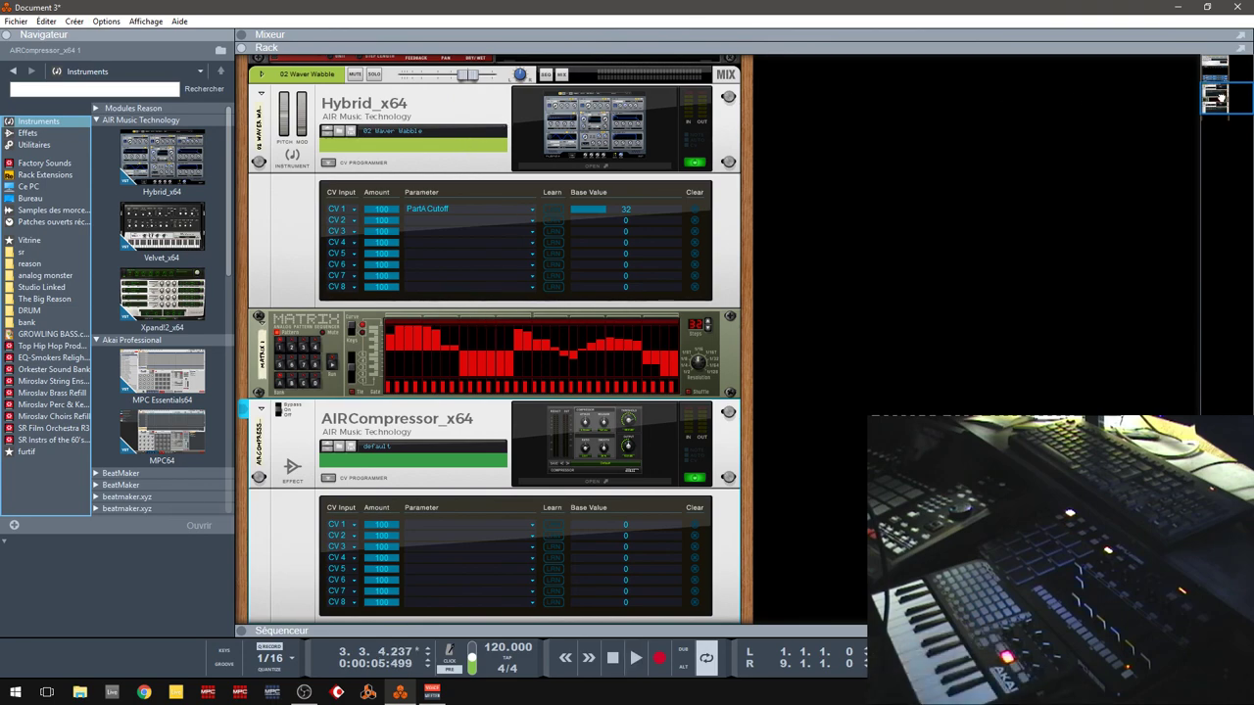
drag(1219, 95, 1215, 68)
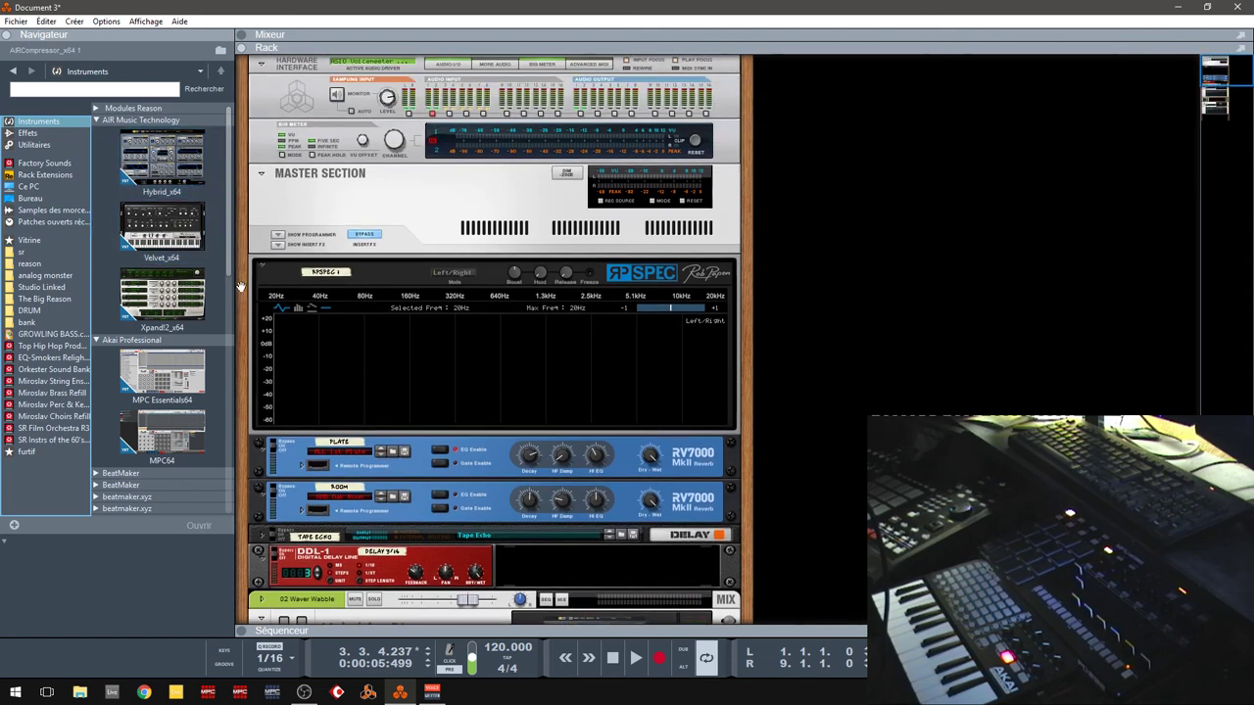
drag(229, 220, 271, 465)
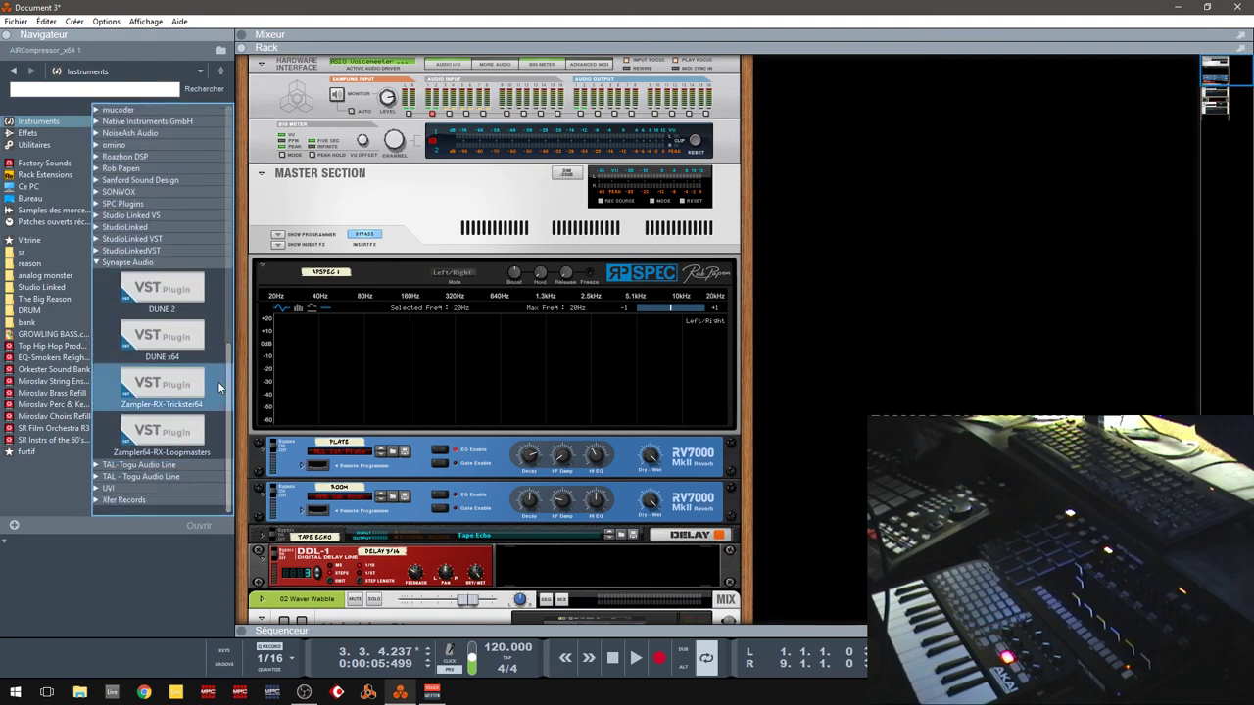
click(100, 262)
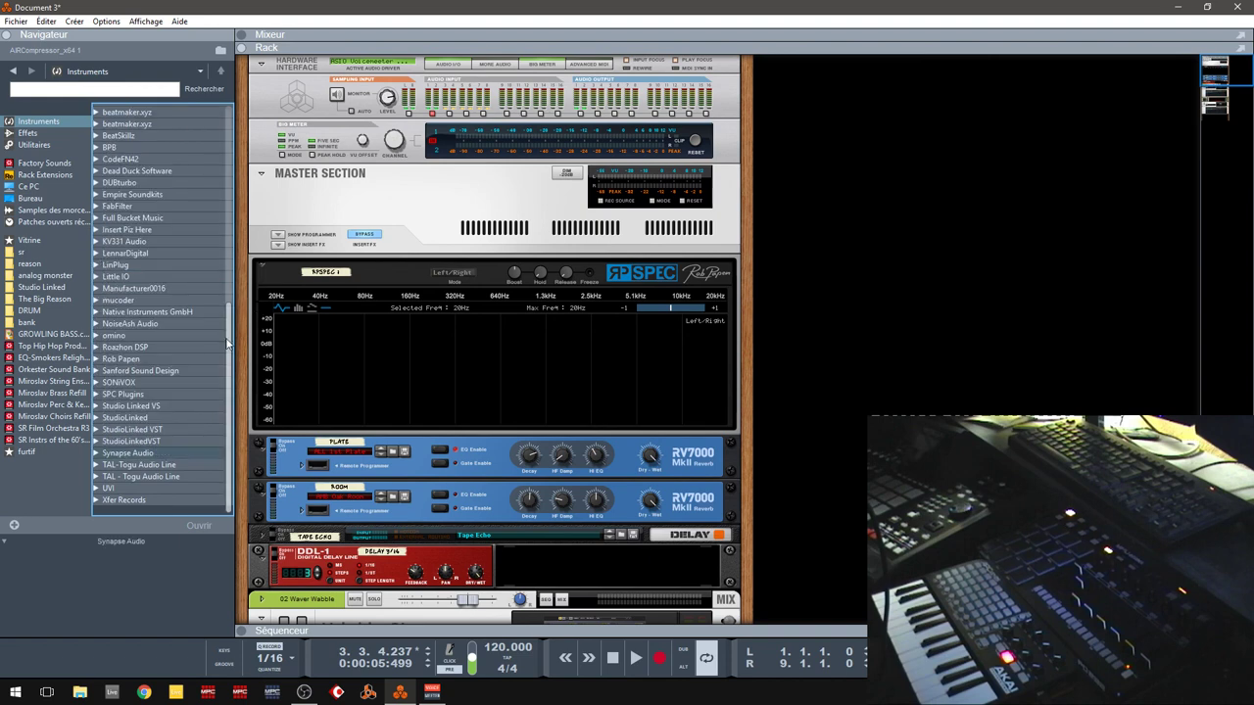
scroll(235, 336, up, 5)
scroll(240, 211, up, 3)
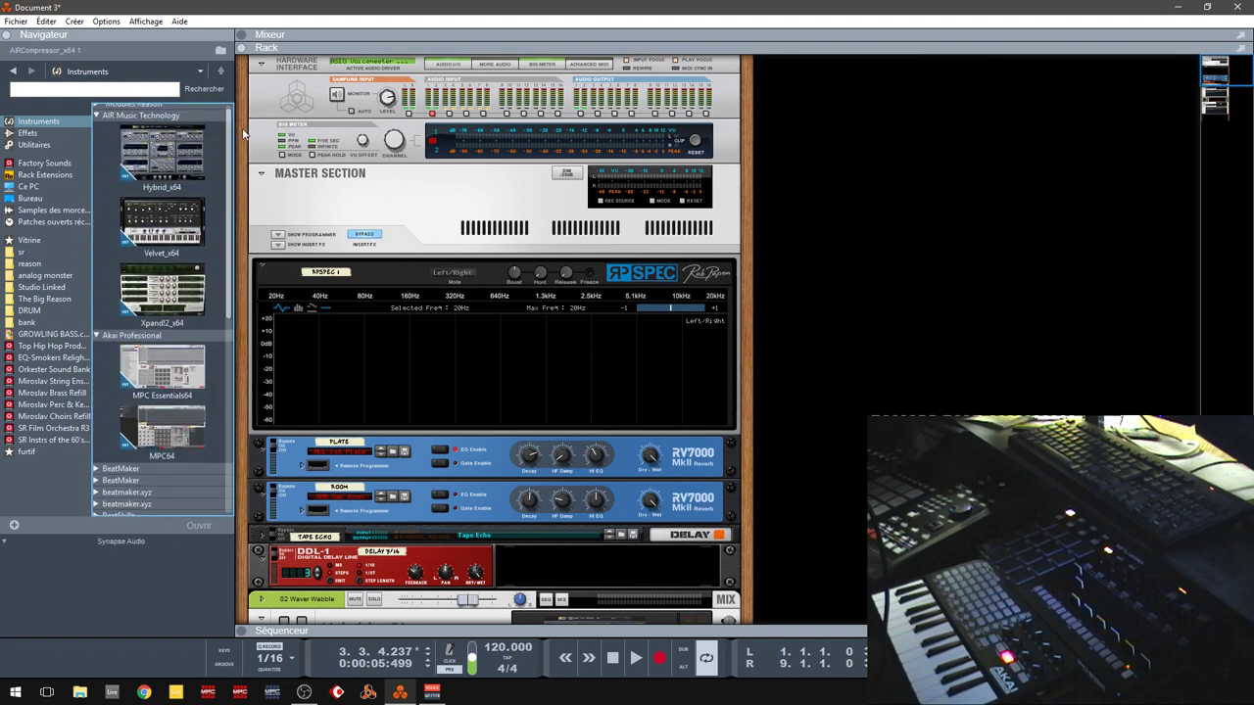
click(96, 120)
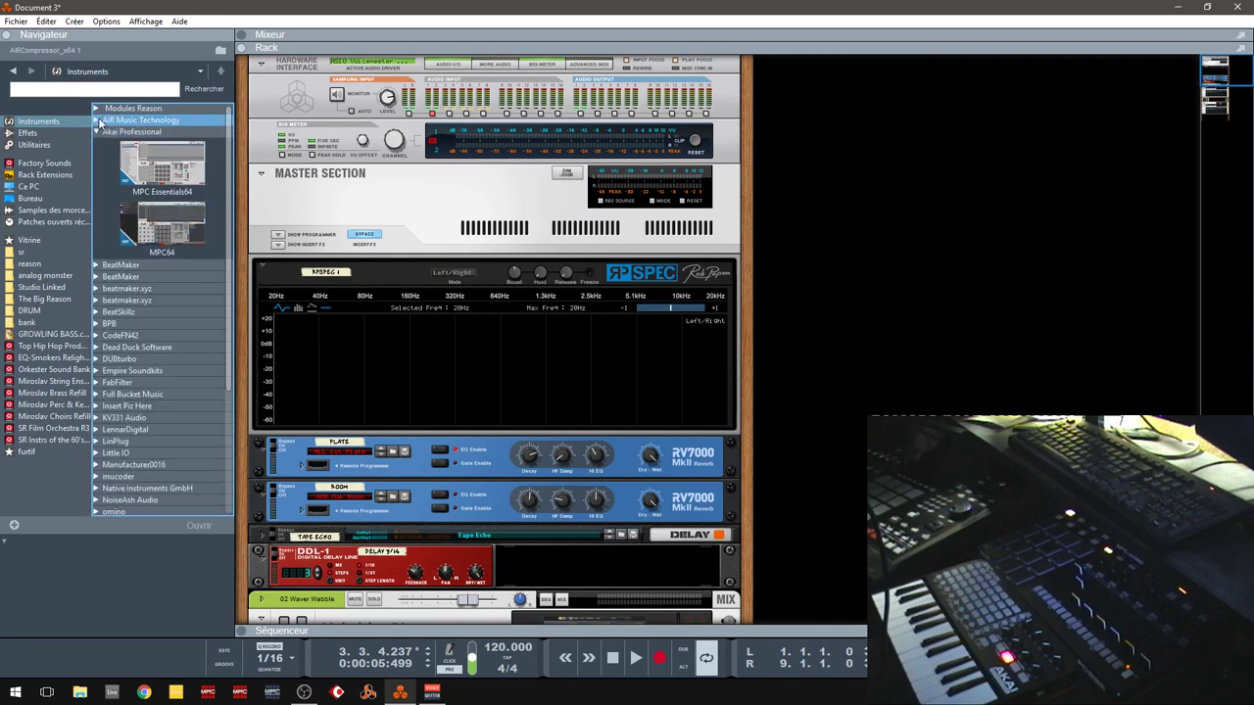
click(97, 132)
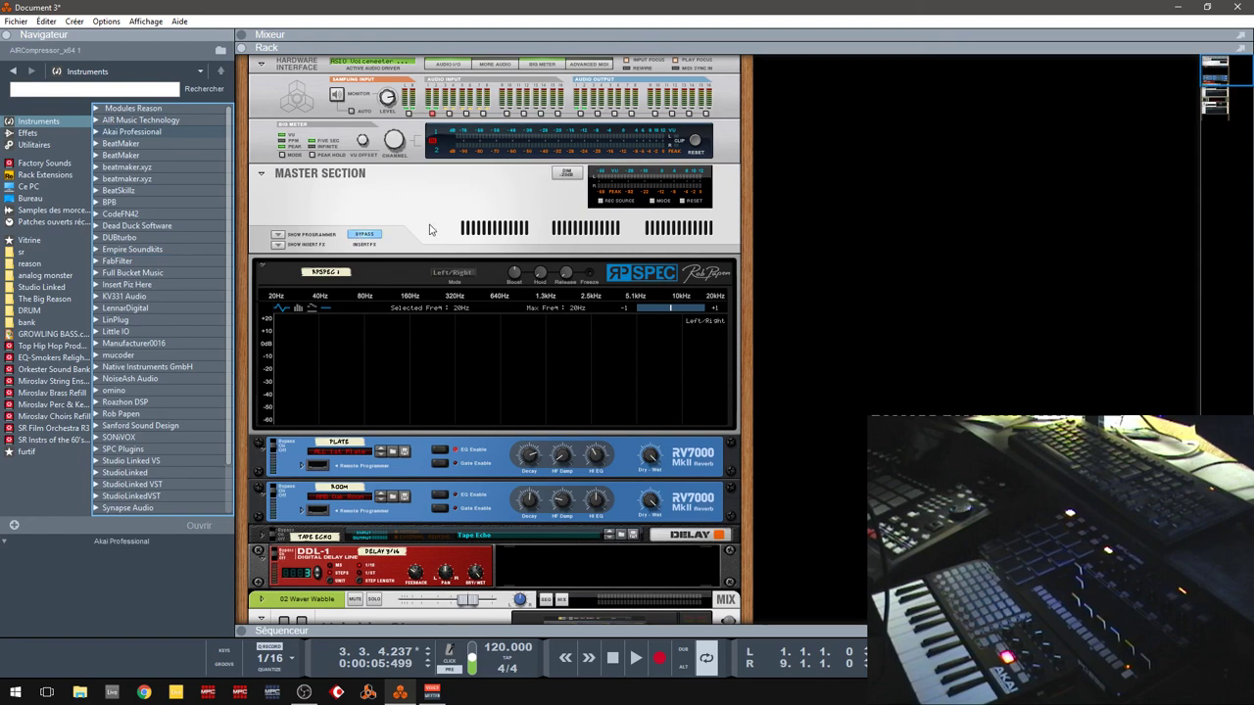
mouse_move(1217, 73)
mouse_down()
mouse_move(1216, 117)
mouse_move(1223, 49)
mouse_up()
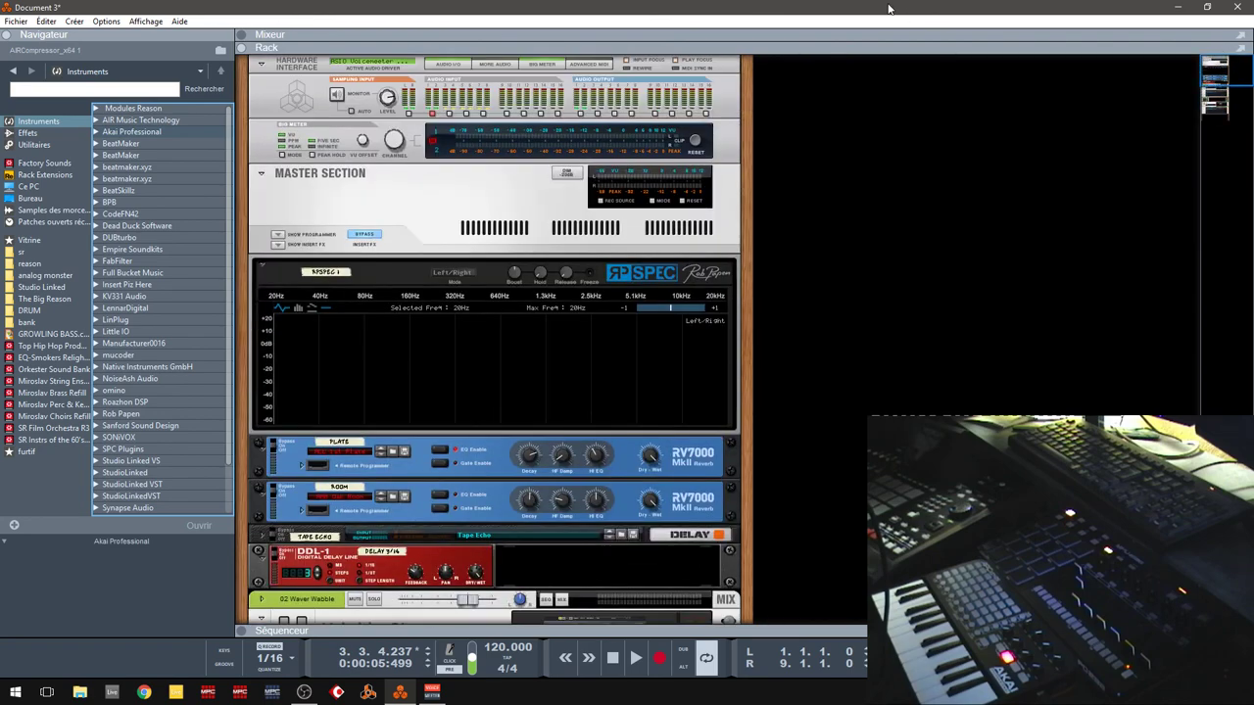